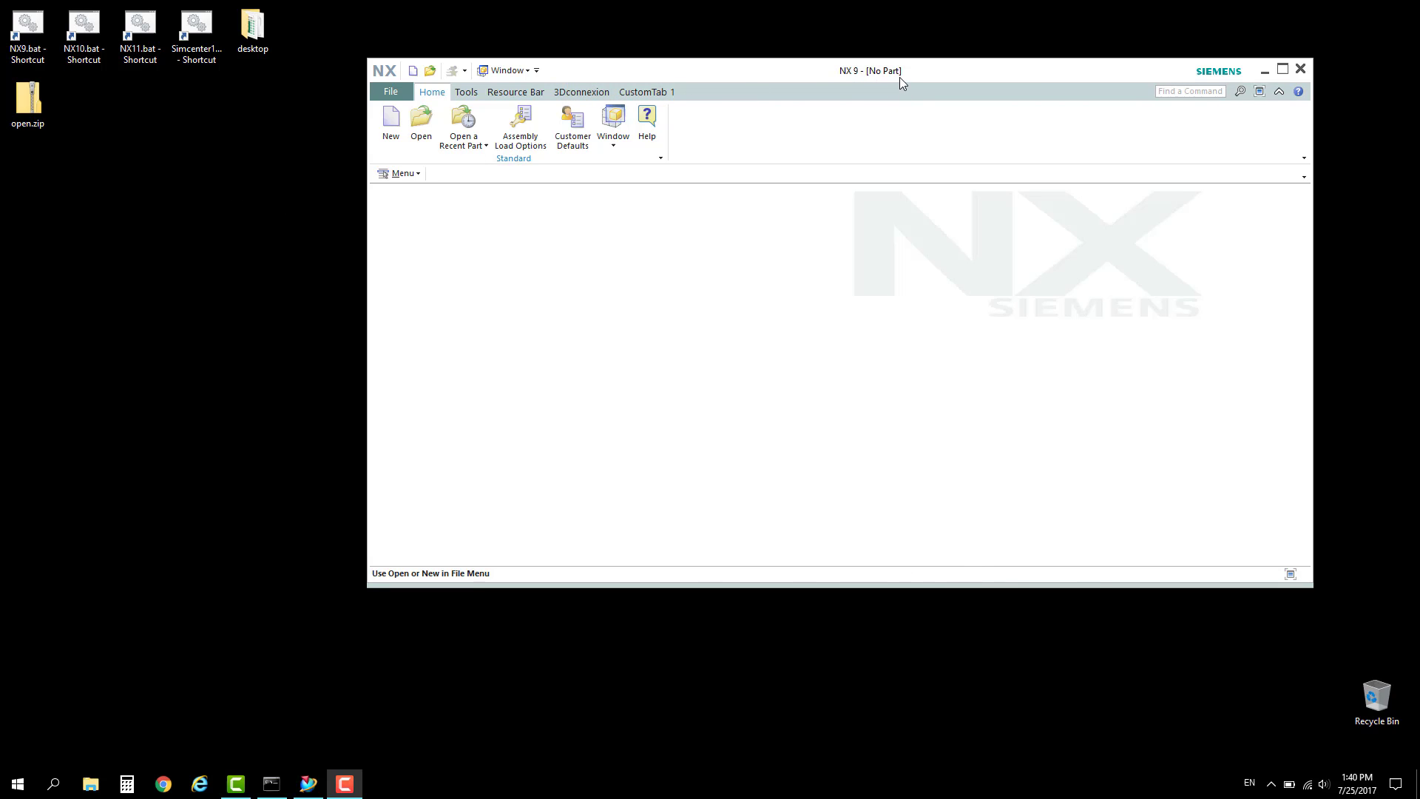
- Close the NX 9 window
{"action": "left_click_drag", "start_coordinate": [900, 77], "coordinate": [904, 96]}
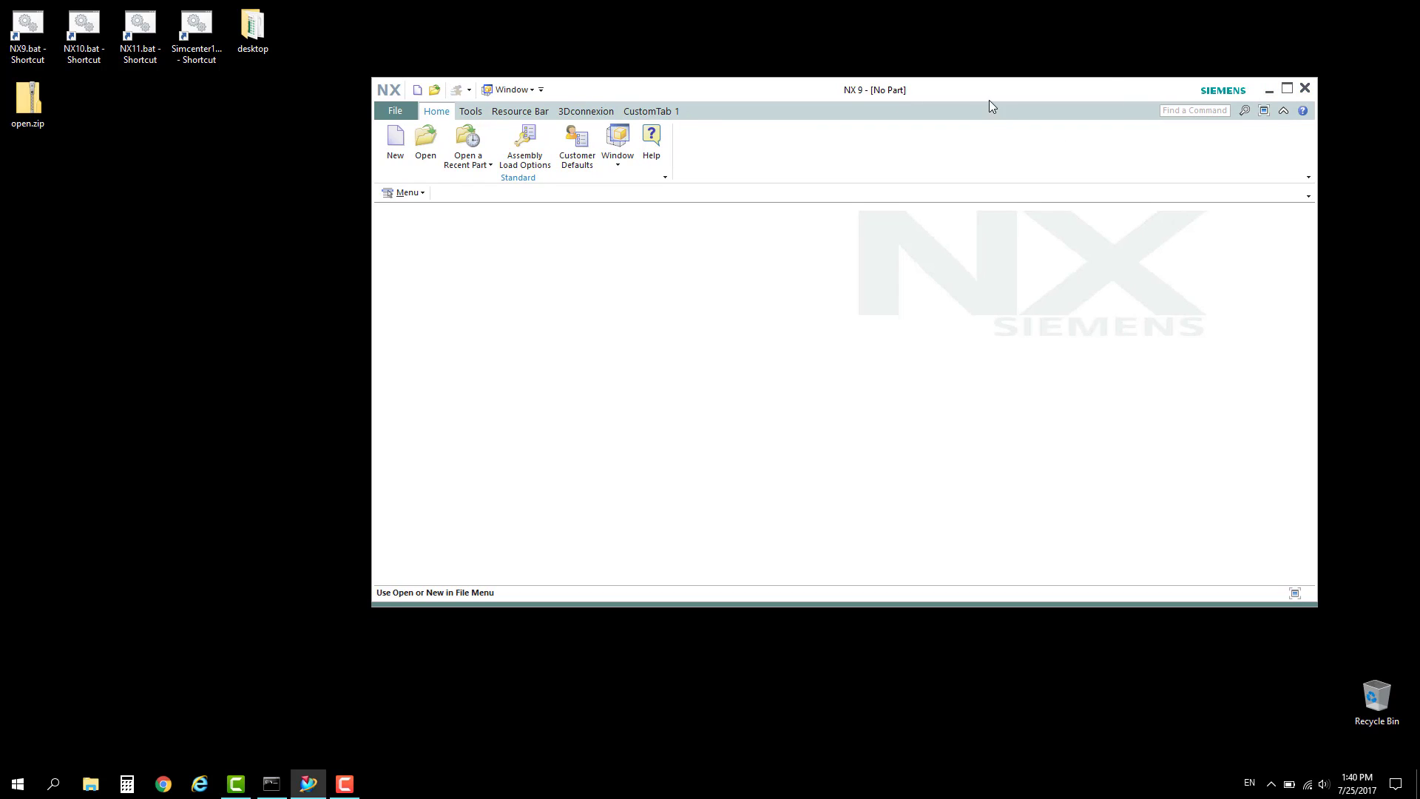
{"action": "left_click_drag", "start_coordinate": [989, 99], "coordinate": [994, 56]}
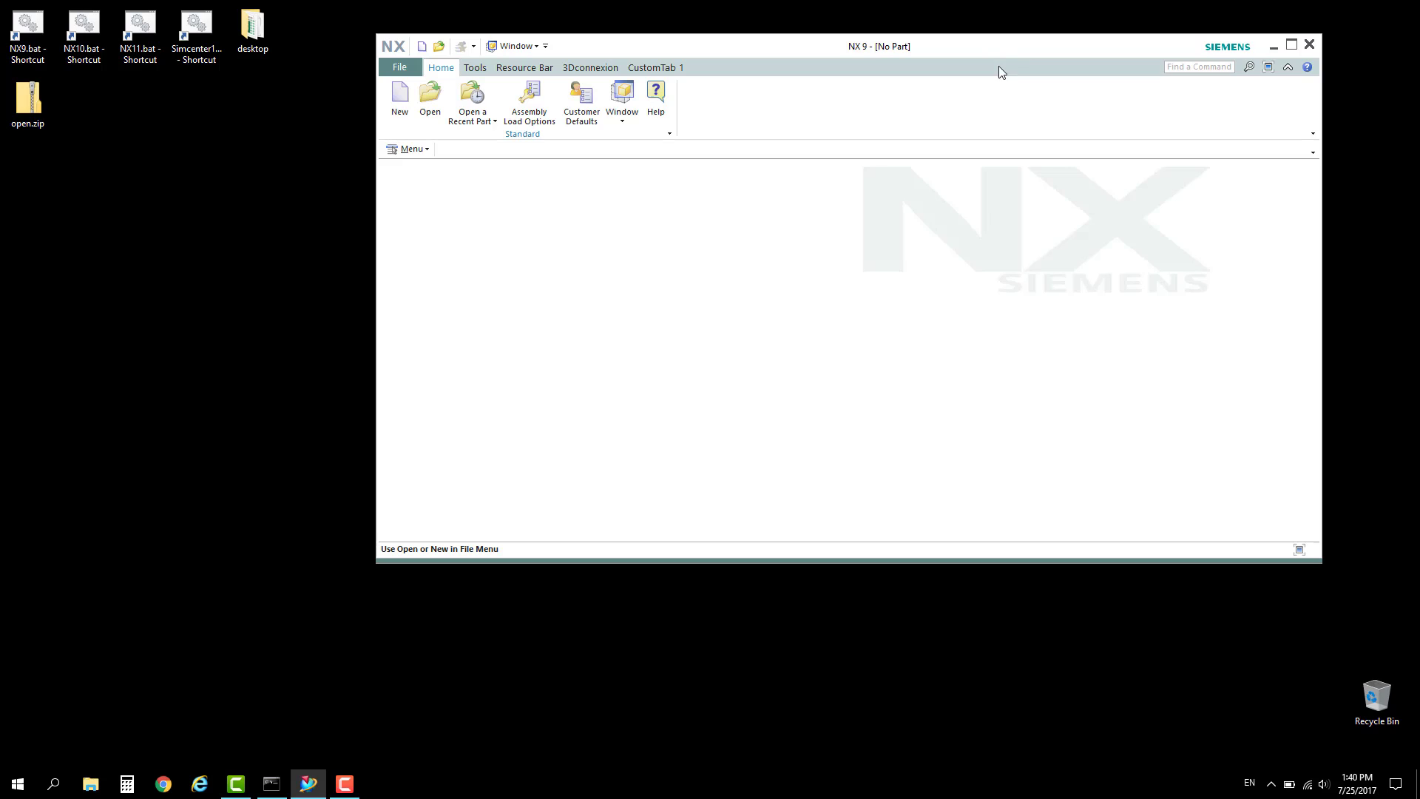
{"action": "left_click", "coordinate": [1309, 44]}
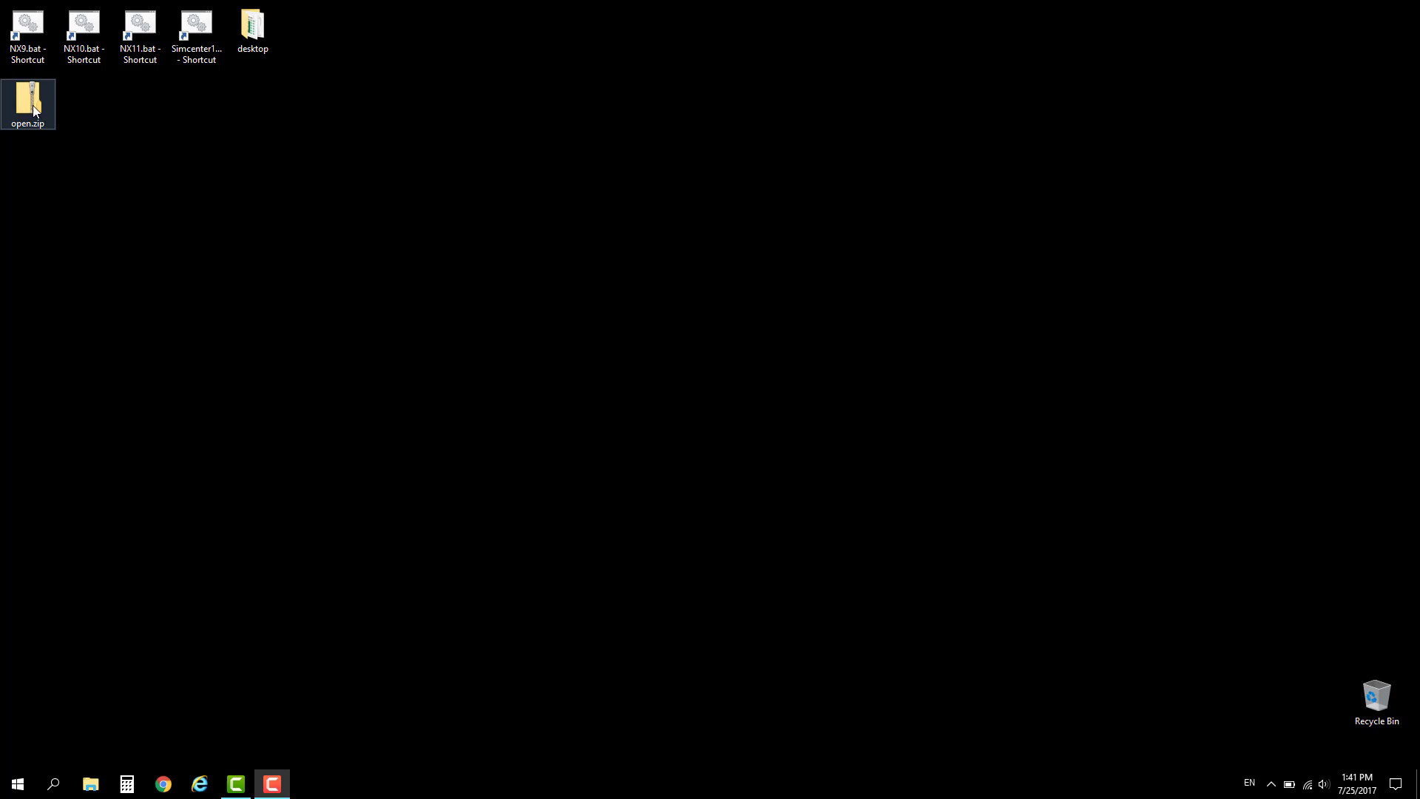
- Extract open.zip onto the desktop with 7-Zip Extract Here
{"action": "left_click_drag", "start_coordinate": [38, 147], "coordinate": [33, 172]}
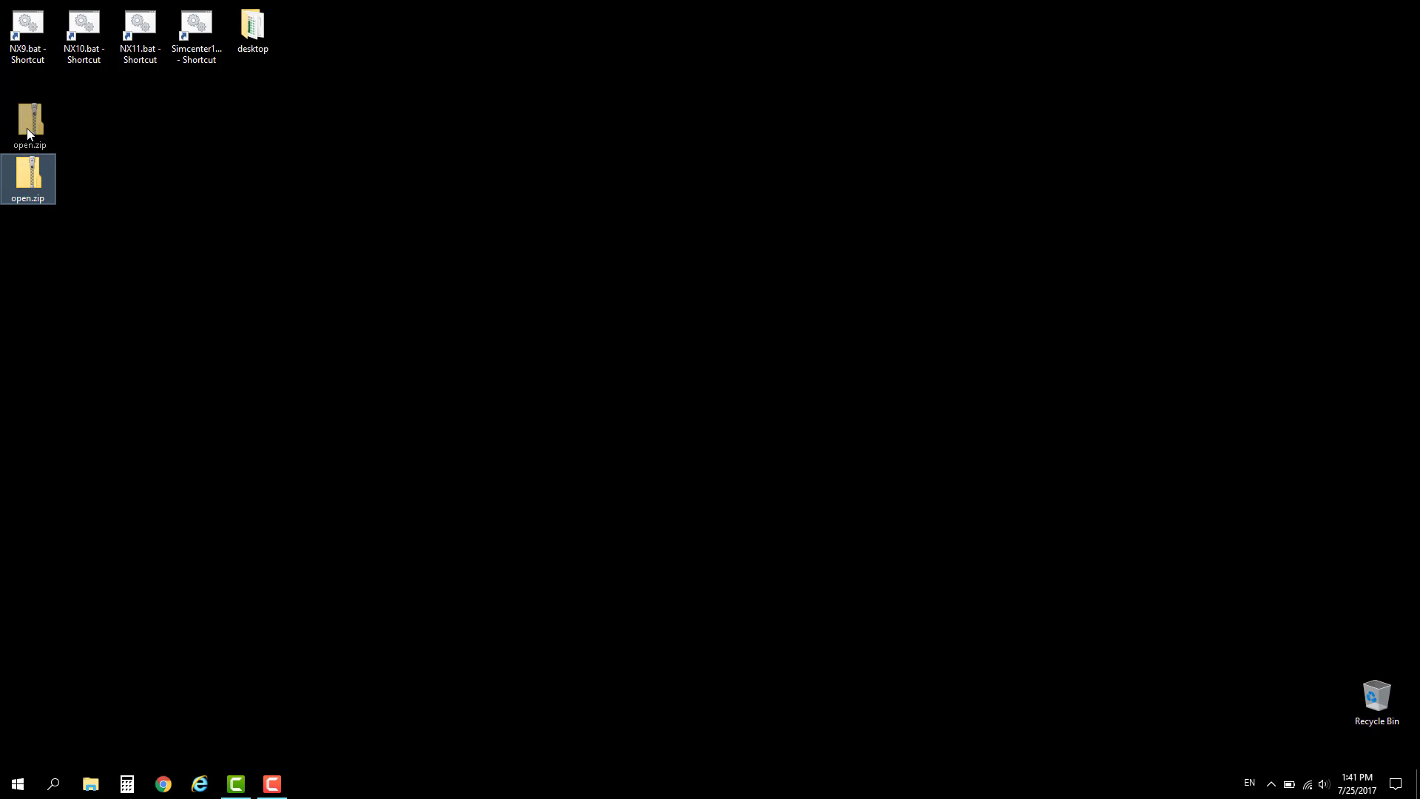
{"action": "left_click_drag", "start_coordinate": [28, 133], "coordinate": [27, 119]}
{"action": "right_click_drag", "start_coordinate": [28, 104], "coordinate": [42, 175]}
{"action": "mouse_move", "coordinate": [111, 184]}
{"action": "left_click", "coordinate": [267, 233]}
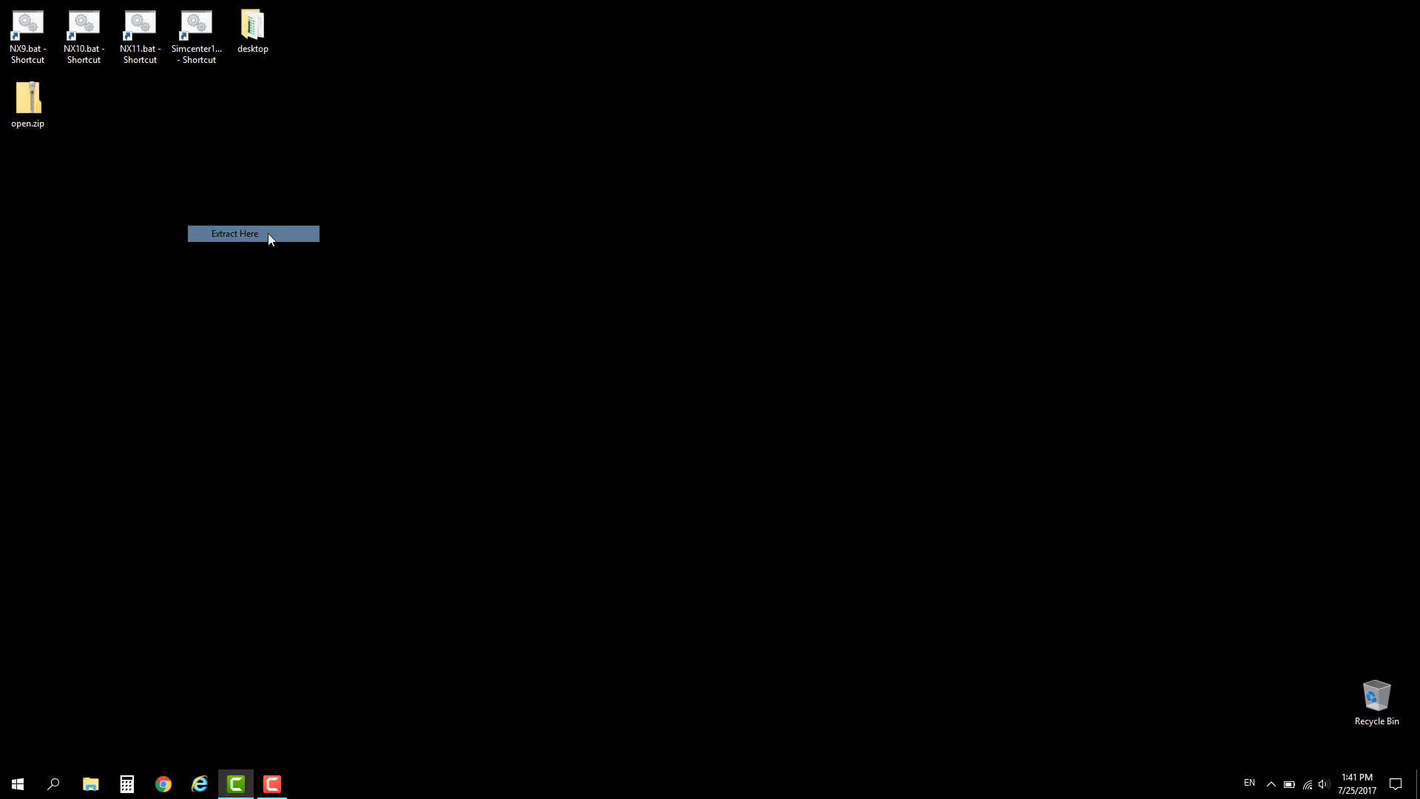
- Position and select the extracted open folder on the desktop
{"action": "mouse_move", "coordinate": [25, 181]}
{"action": "left_mouse_down"}
{"action": "mouse_move", "coordinate": [52, 184]}
{"action": "mouse_move", "coordinate": [25, 179]}
{"action": "left_mouse_up"}
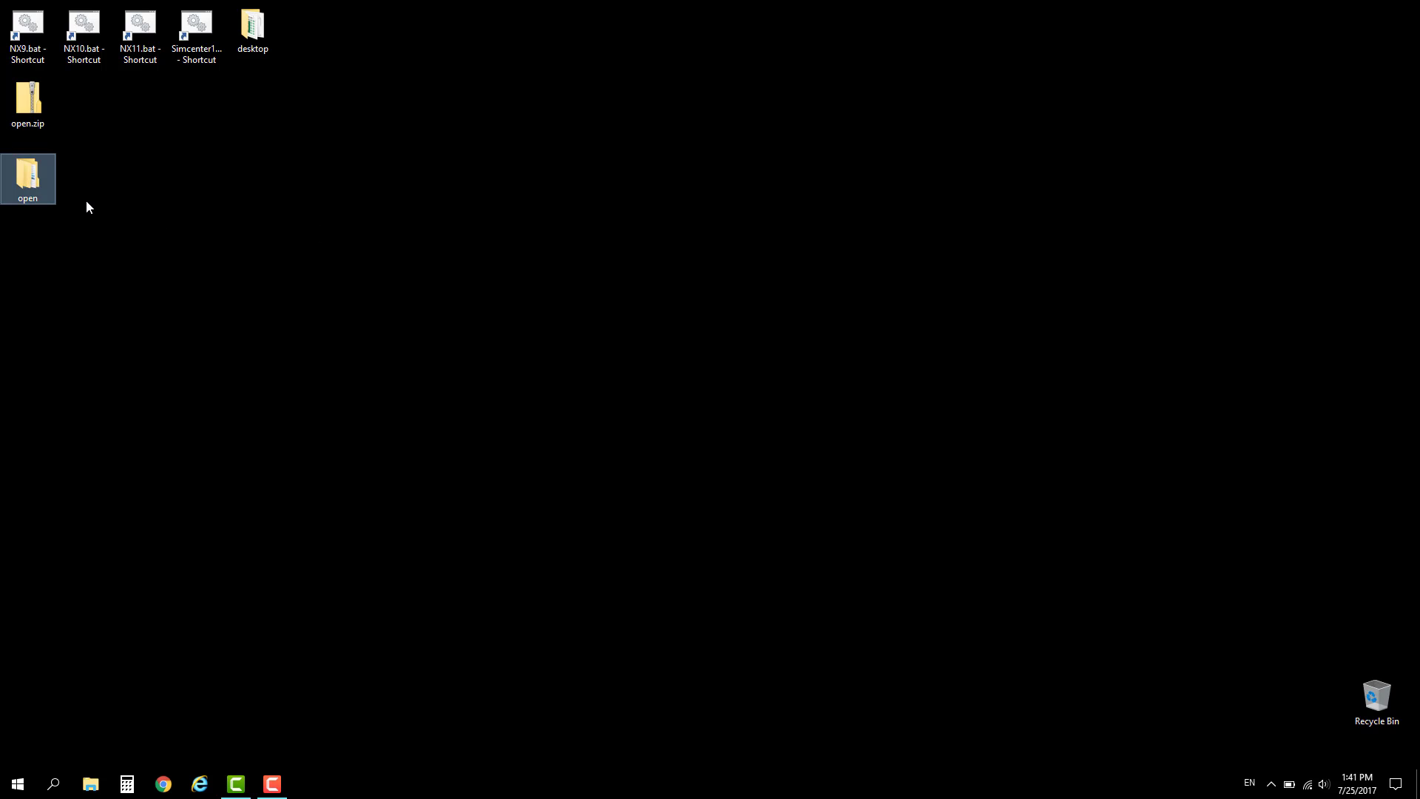
{"action": "left_click", "coordinate": [34, 176]}
{"action": "left_click", "coordinate": [107, 210]}
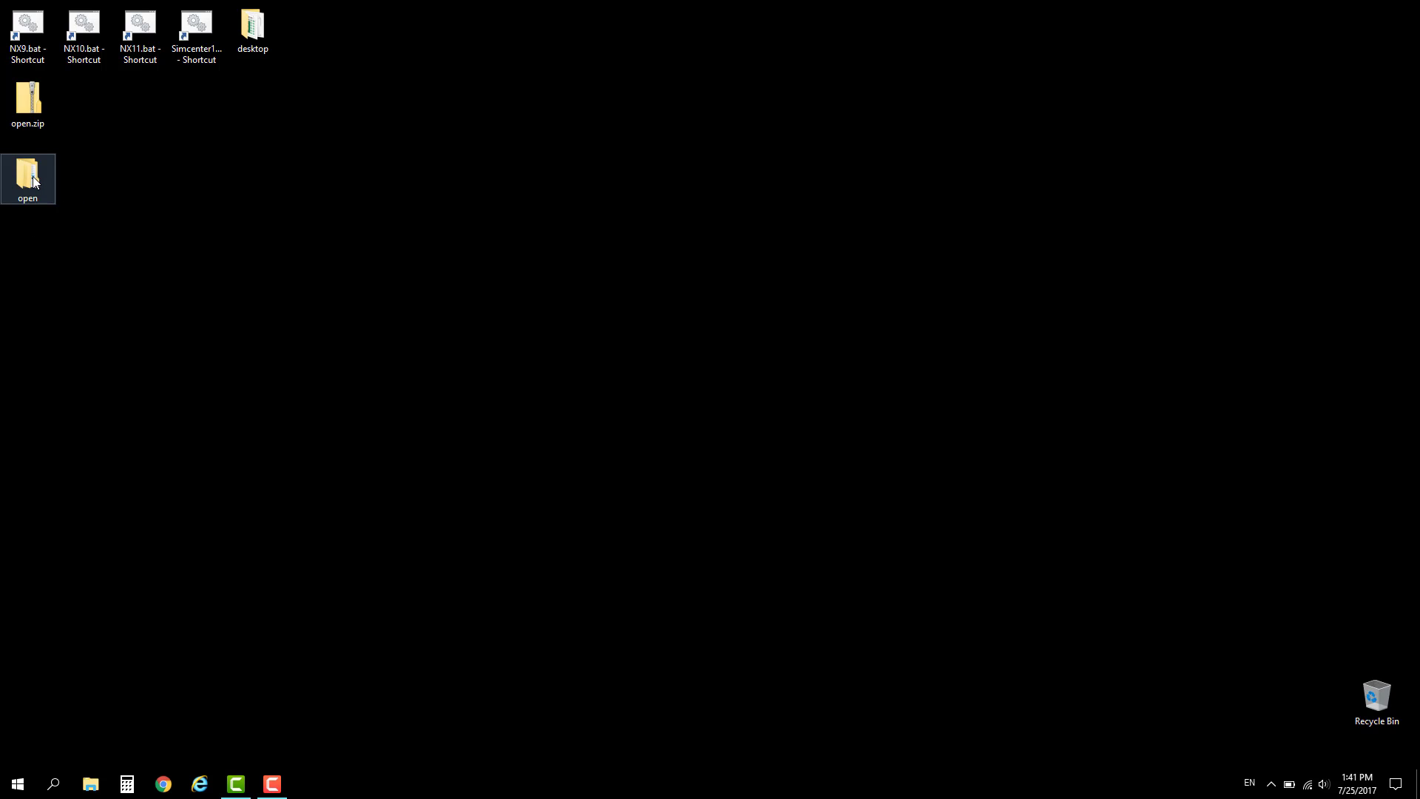
{"action": "left_click", "coordinate": [33, 176]}
- Open the extracted open folder and then its Application subfolder
{"action": "double_click", "coordinate": [32, 176]}
{"action": "left_click_drag", "start_coordinate": [678, 279], "coordinate": [619, 131]}
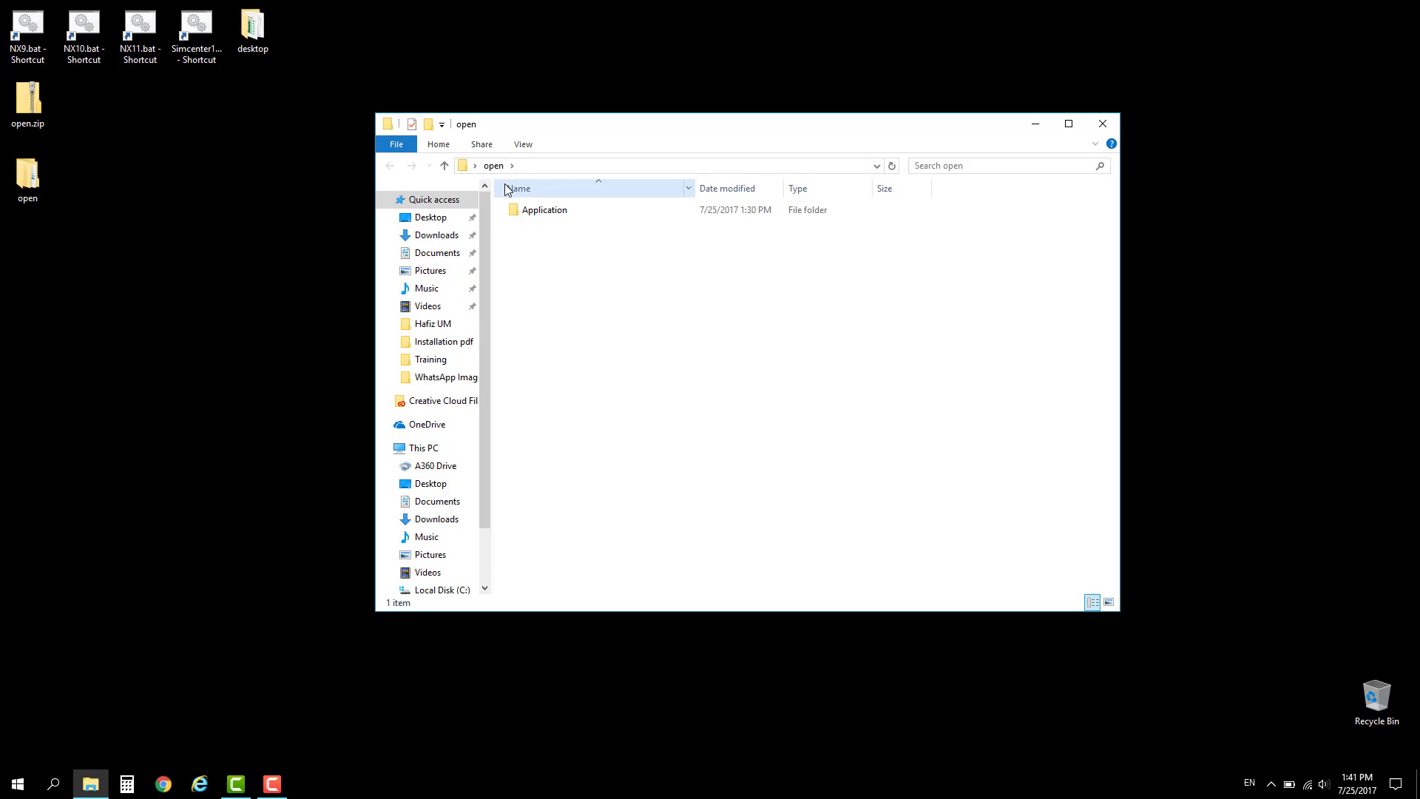
{"action": "double_click", "coordinate": [548, 214]}
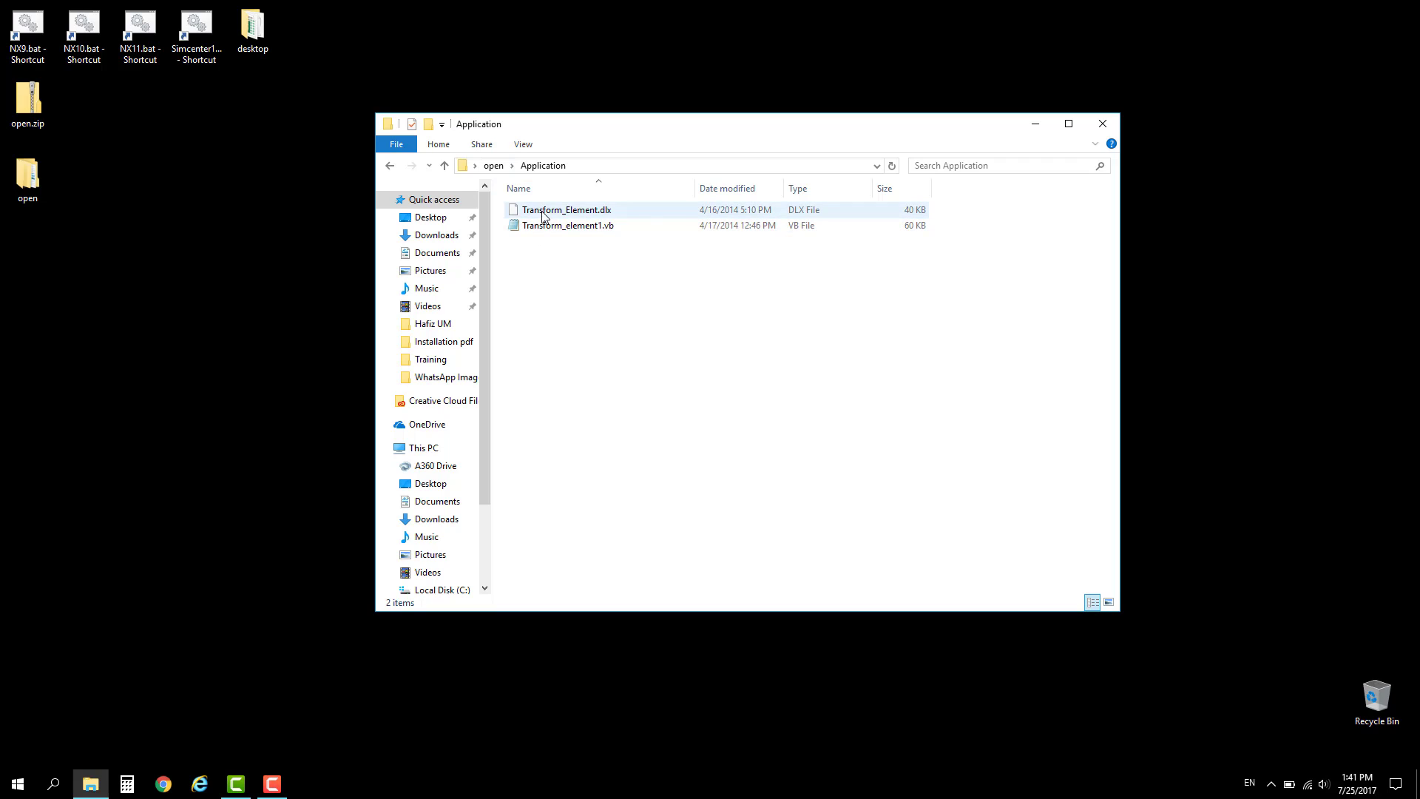
- Check the Transform_Element.dlx and Transform_element1.vb files by selecting each in turn
{"action": "left_click", "coordinate": [613, 212]}
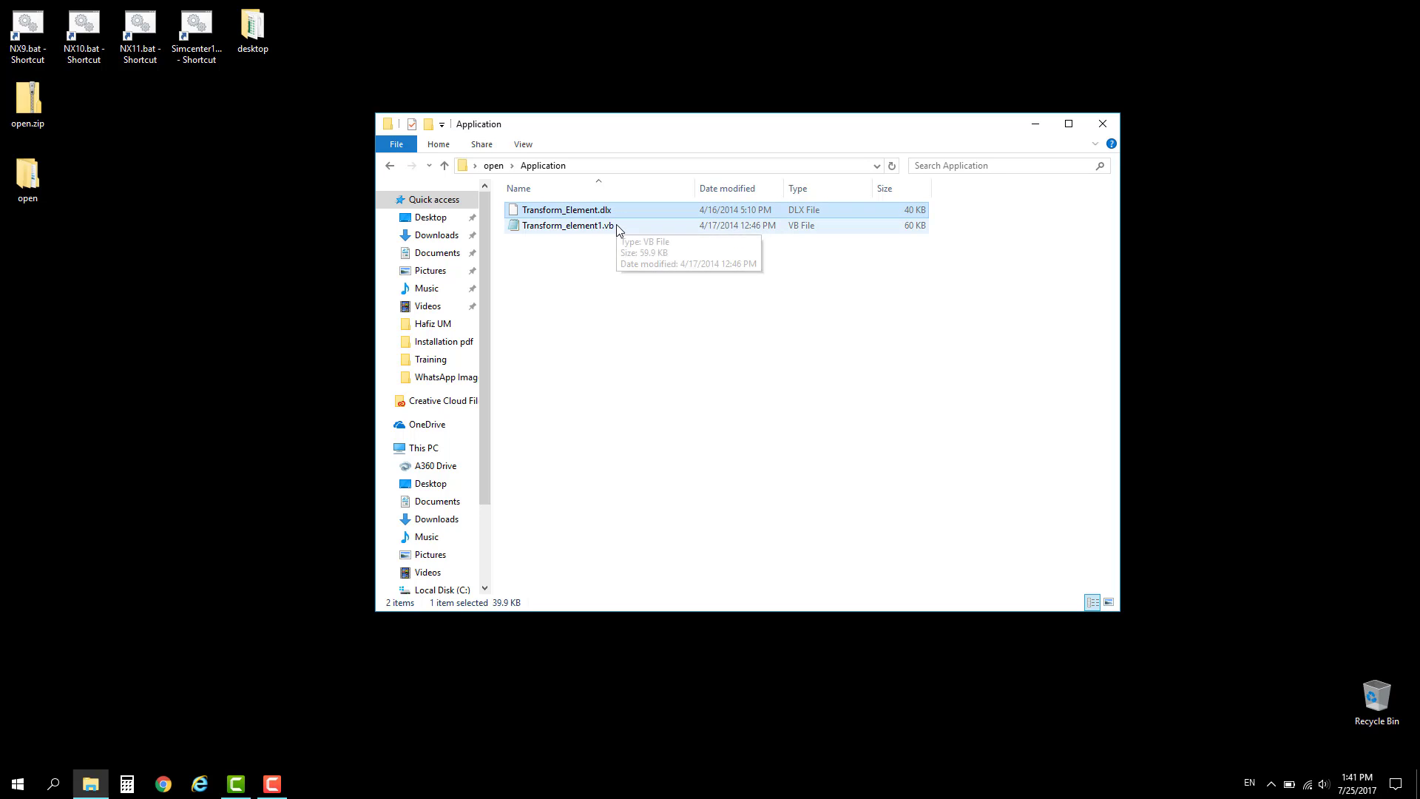
{"action": "left_click", "coordinate": [616, 228]}
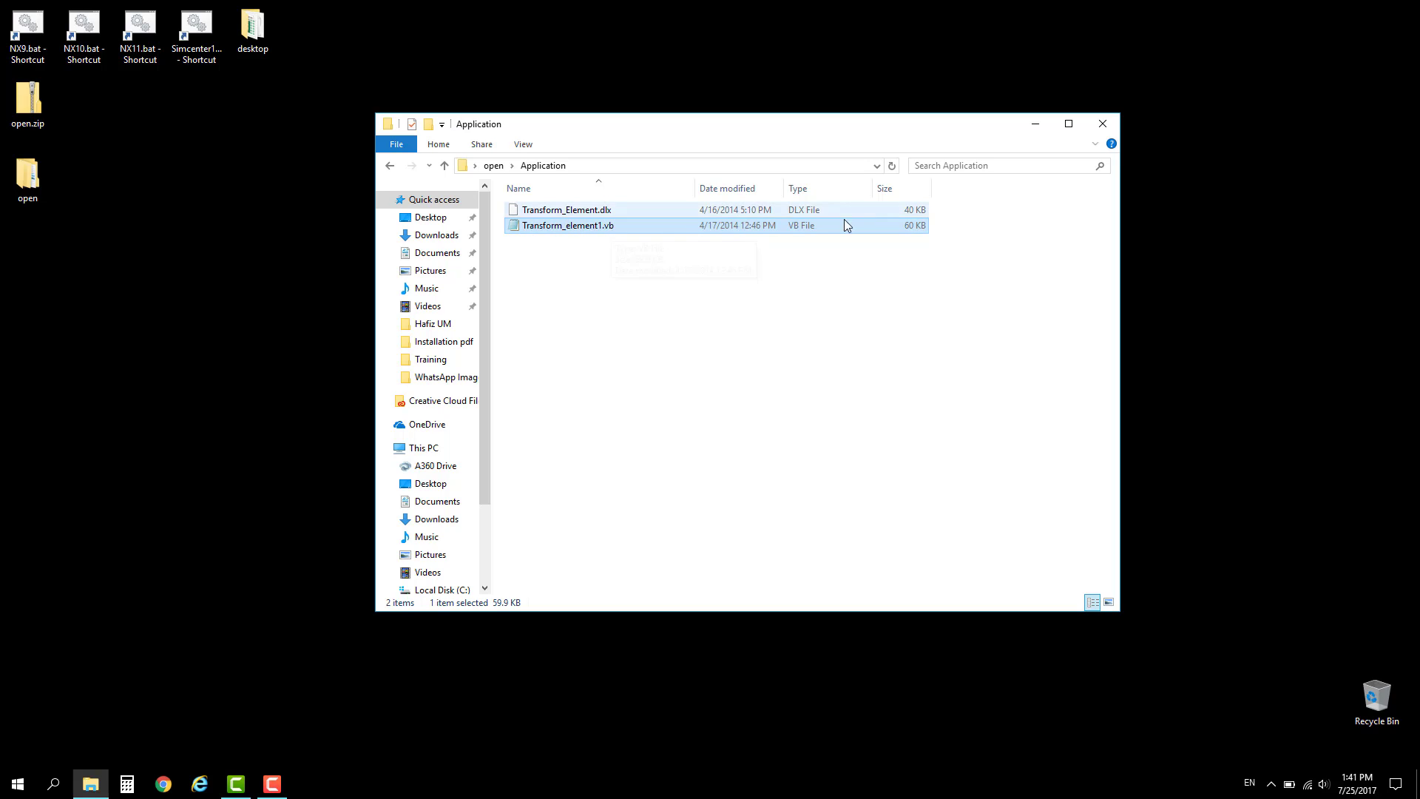
{"action": "left_click", "coordinate": [597, 213]}
{"action": "left_click", "coordinate": [592, 231]}
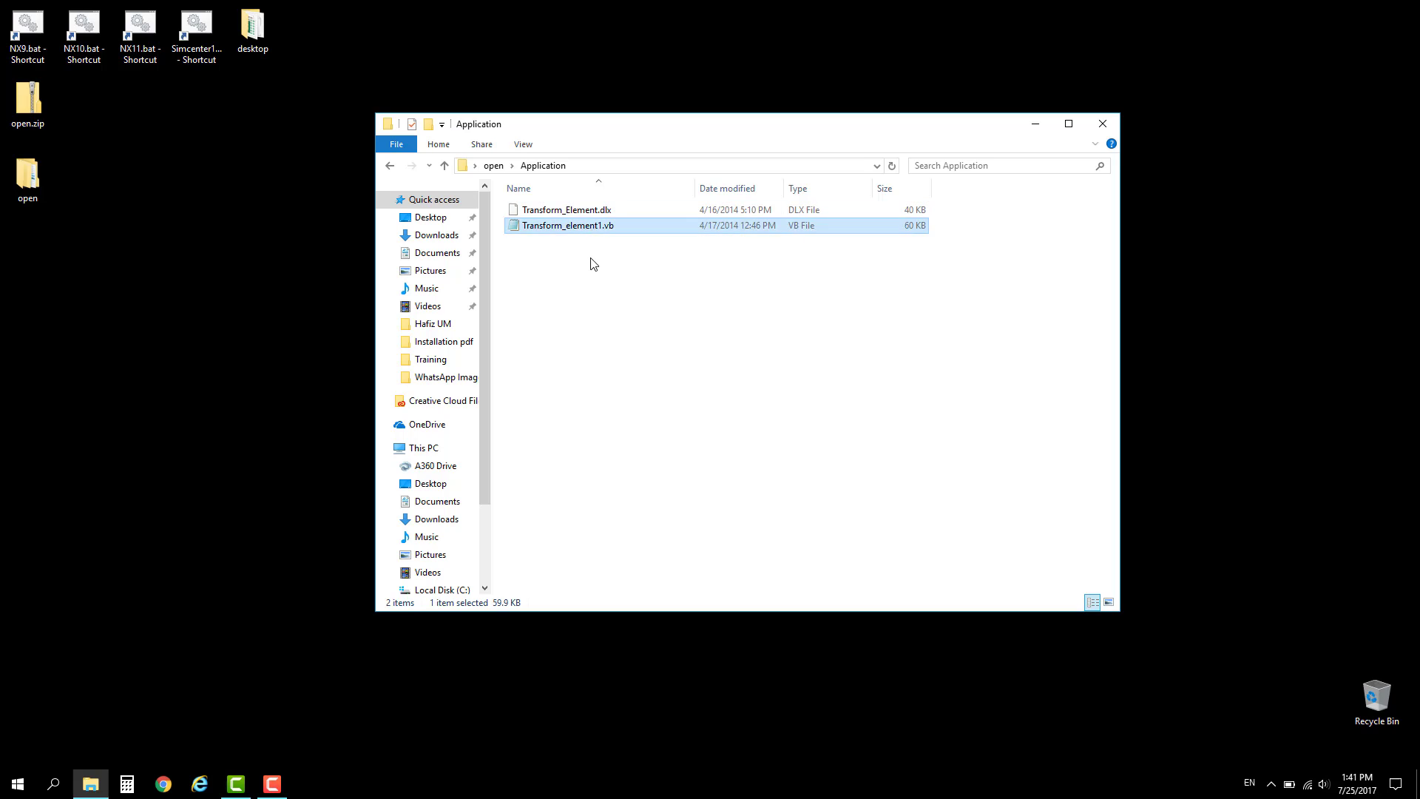
{"action": "left_click", "coordinate": [589, 263]}
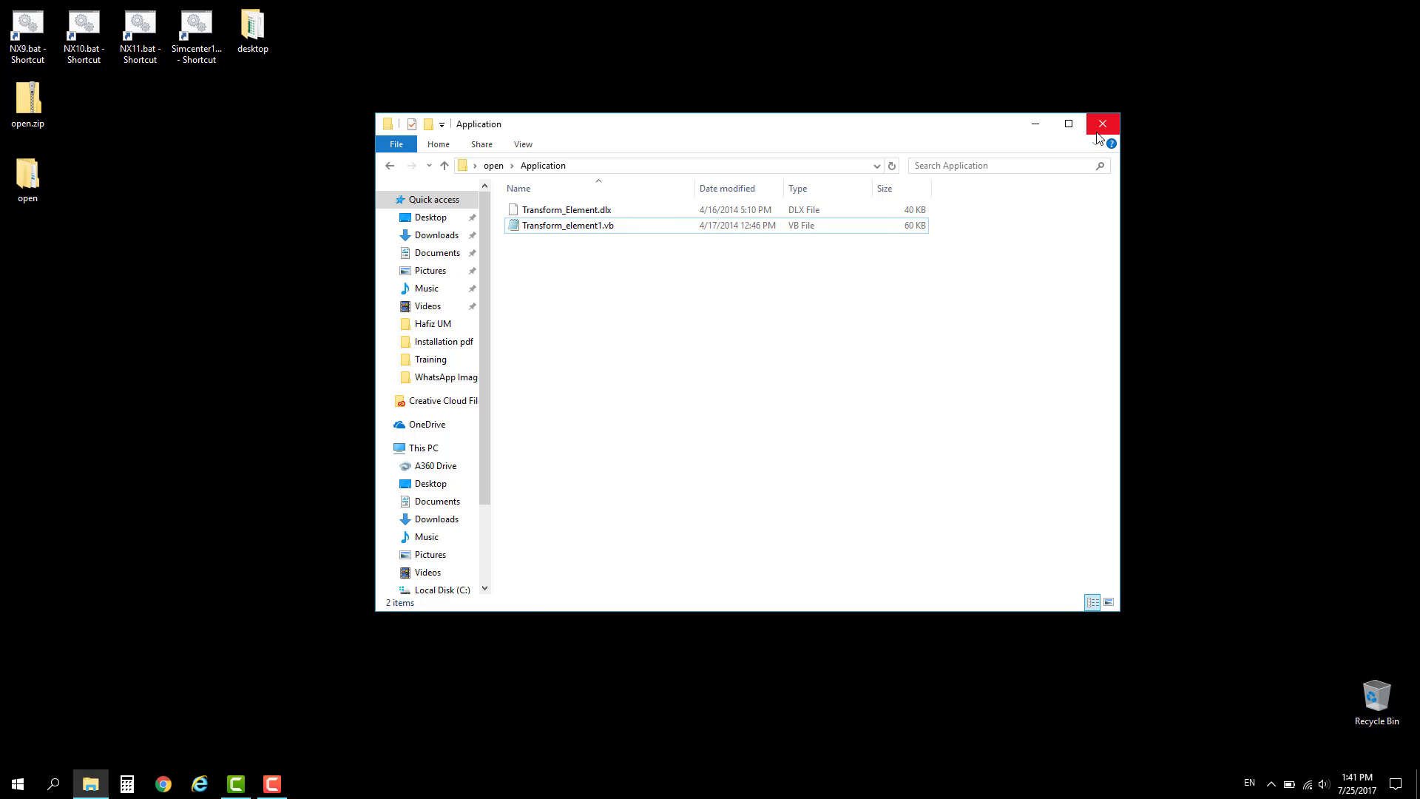
- Close the Application folder window and add a blank New Text Document.txt to the desktop
{"action": "left_click", "coordinate": [1097, 130]}
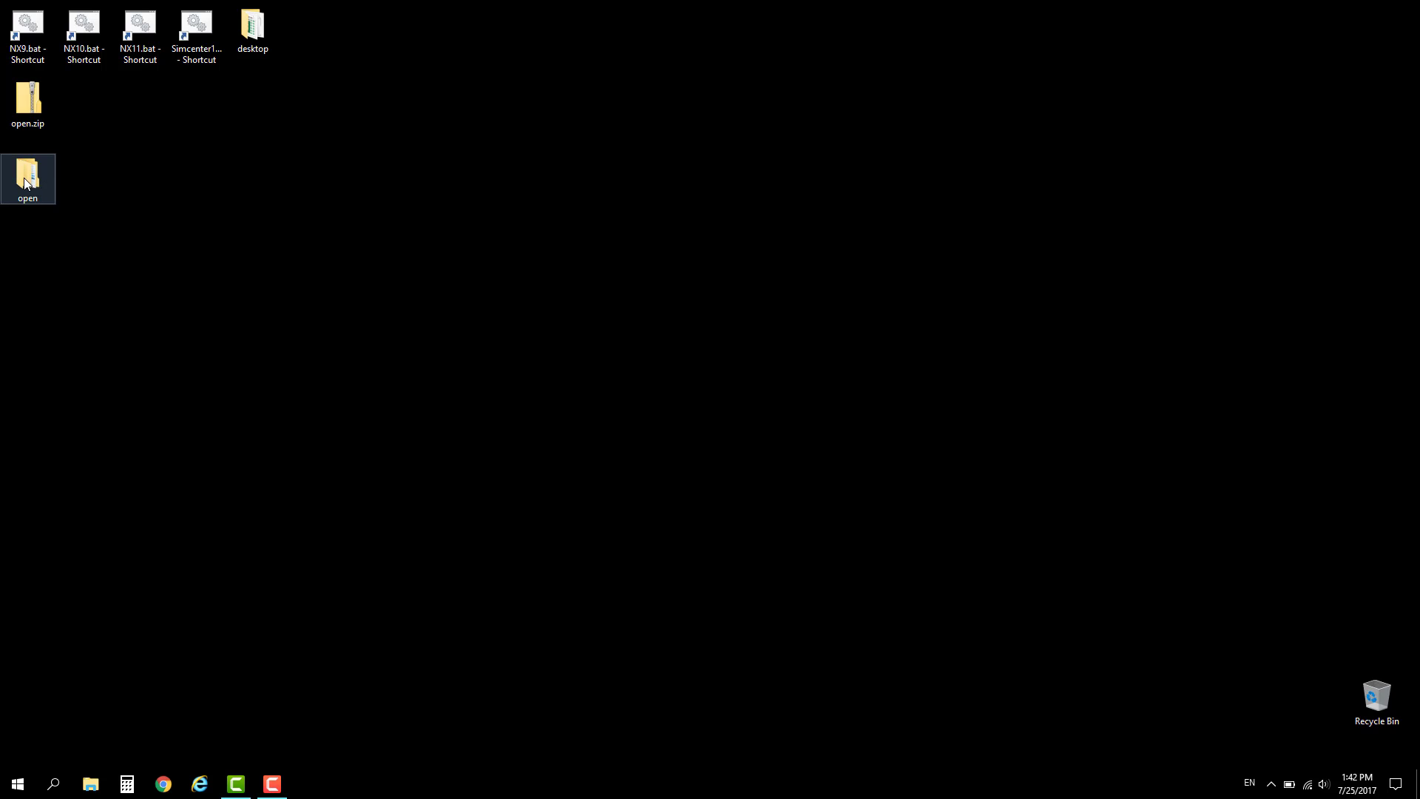
{"action": "right_click", "coordinate": [177, 241]}
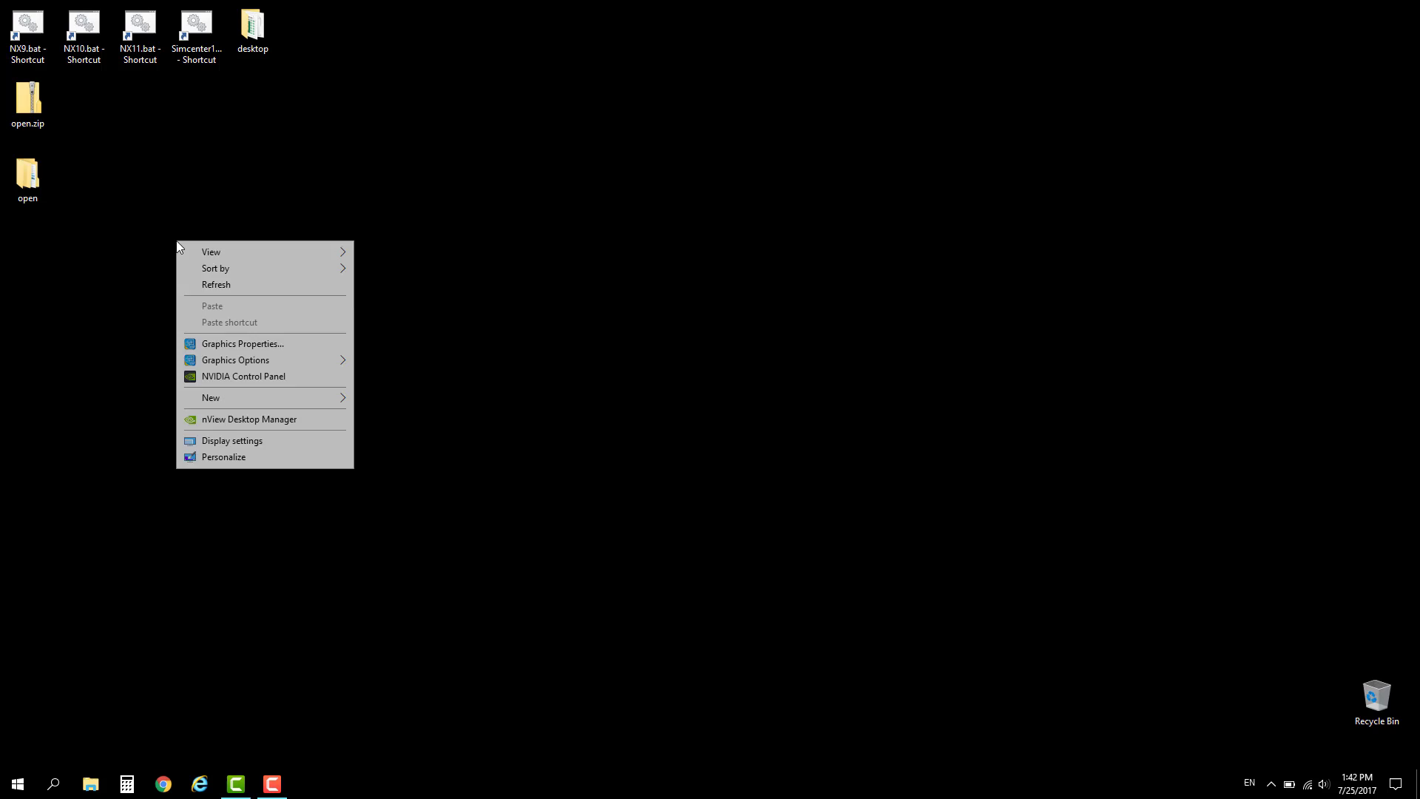
{"action": "mouse_move", "coordinate": [282, 397]}
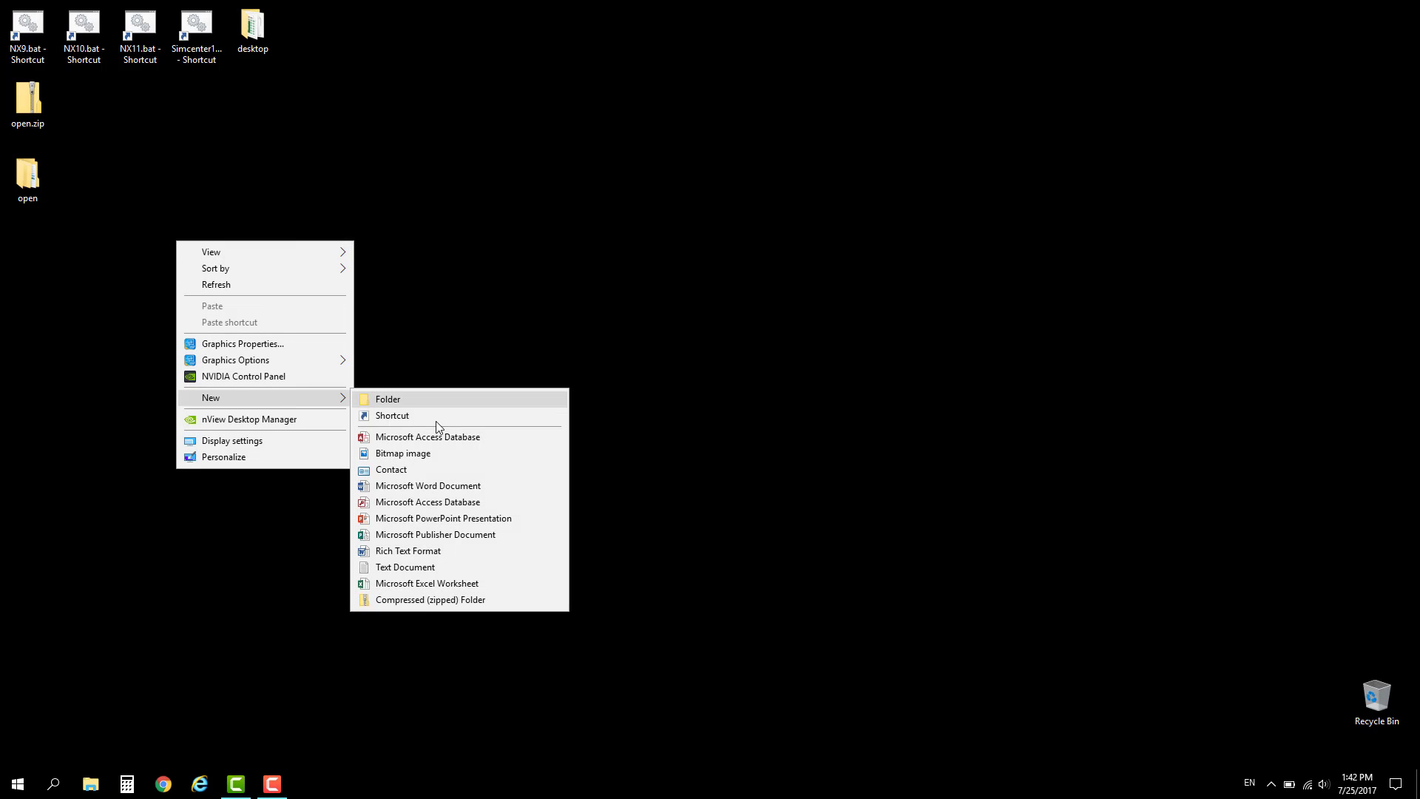
{"action": "left_click", "coordinate": [435, 567]}
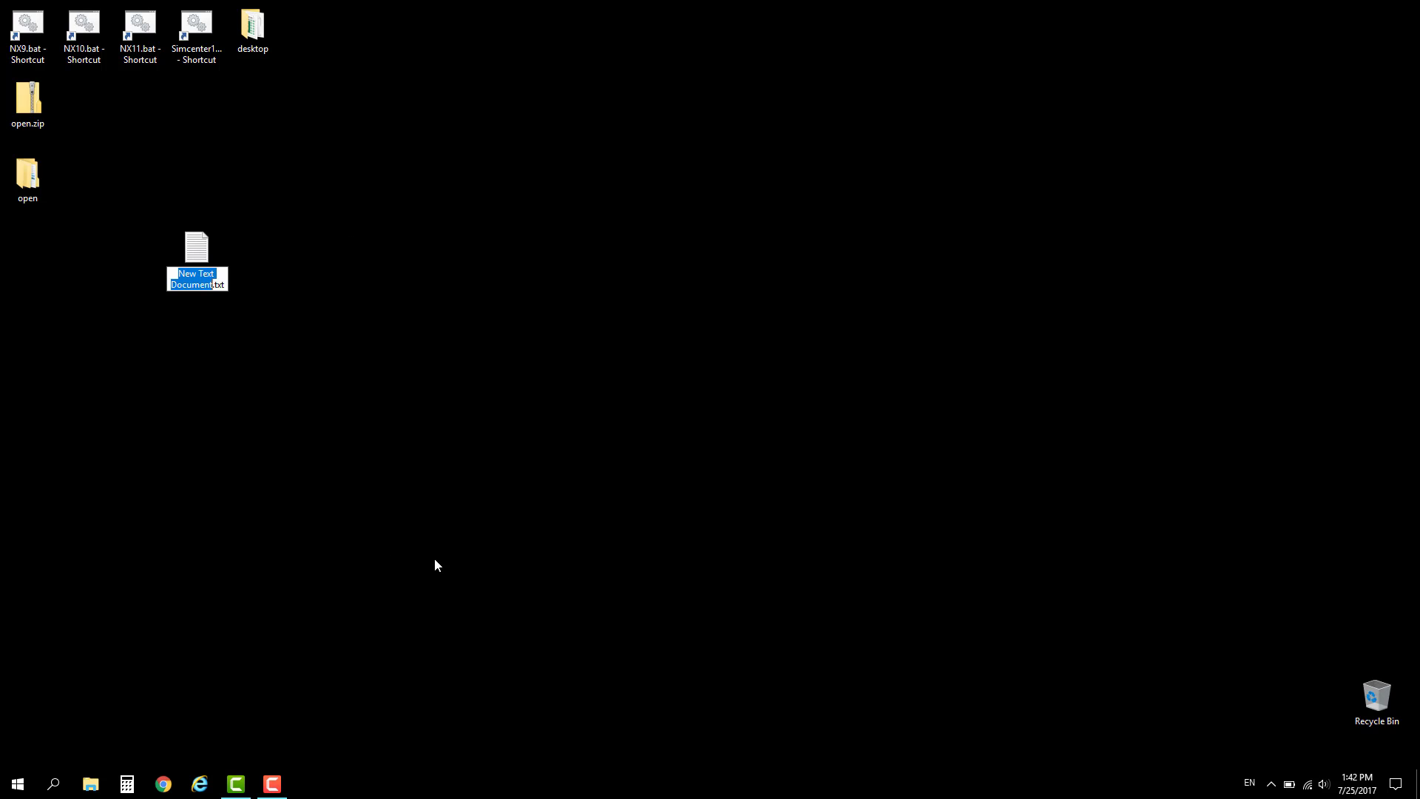
{"action": "double_click", "coordinate": [219, 285]}
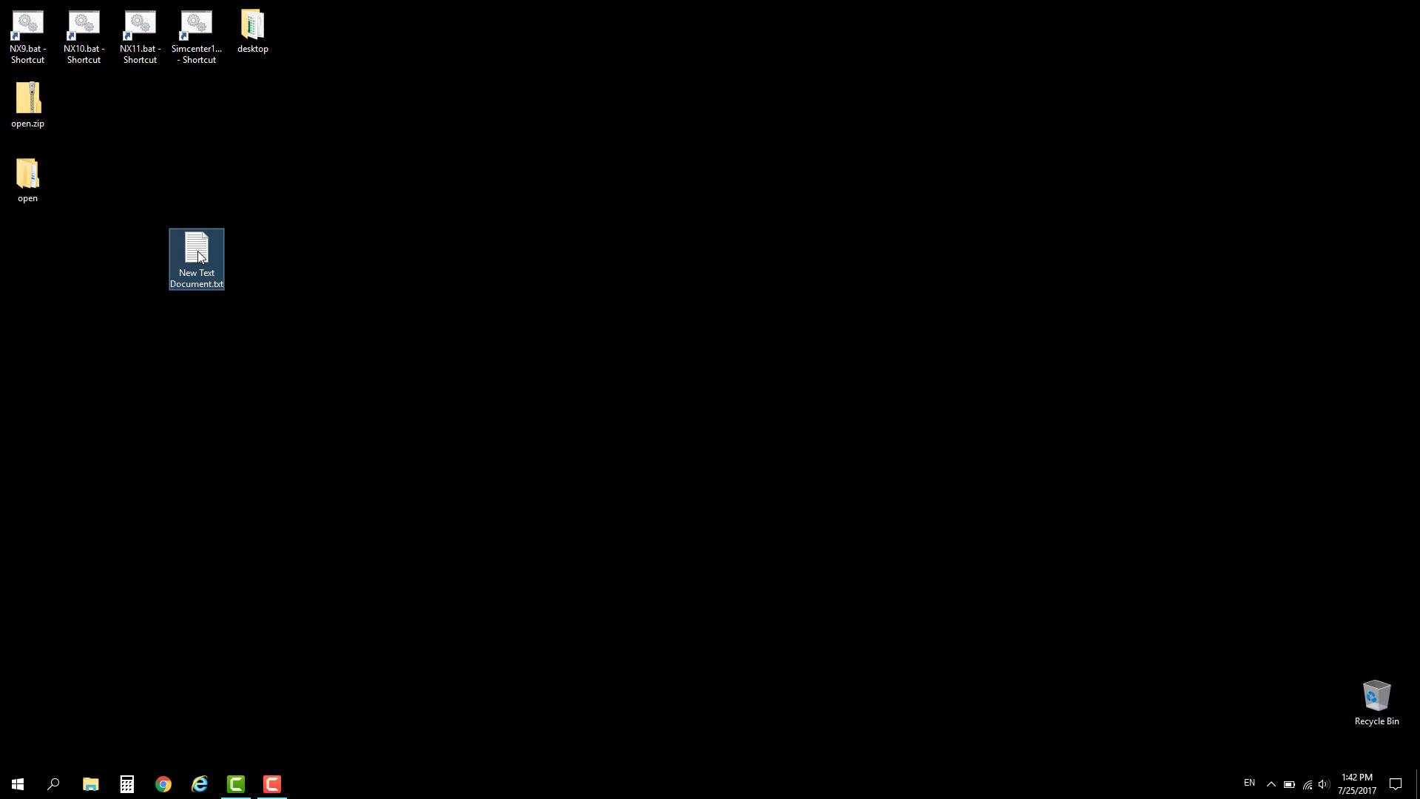
- In the text file, write set UGII_USER_DIR= followed by the open folder's full path
{"action": "double_click", "coordinate": [197, 251]}
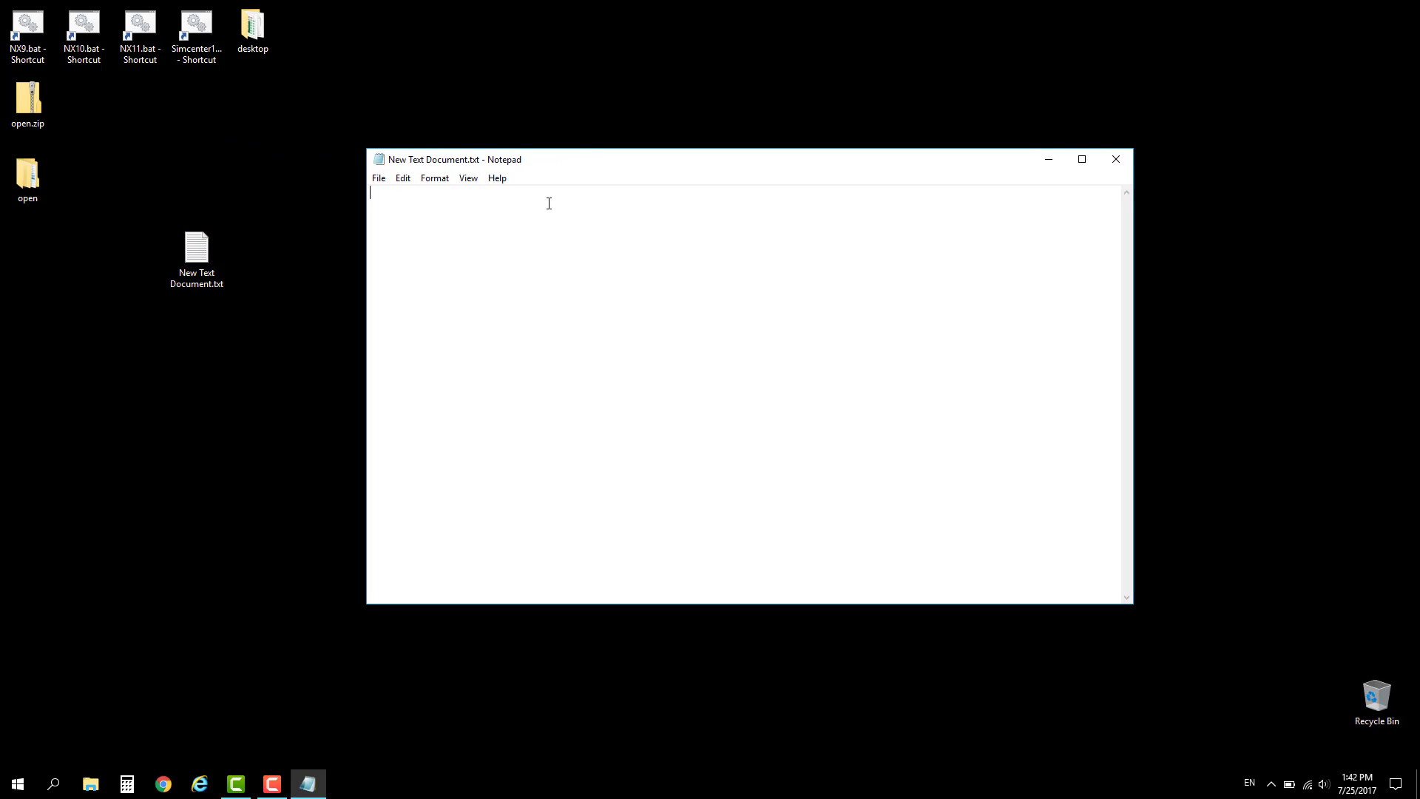
{"action": "type", "text": "set UGII_USER_DIR="}
{"action": "double_click", "coordinate": [28, 177]}
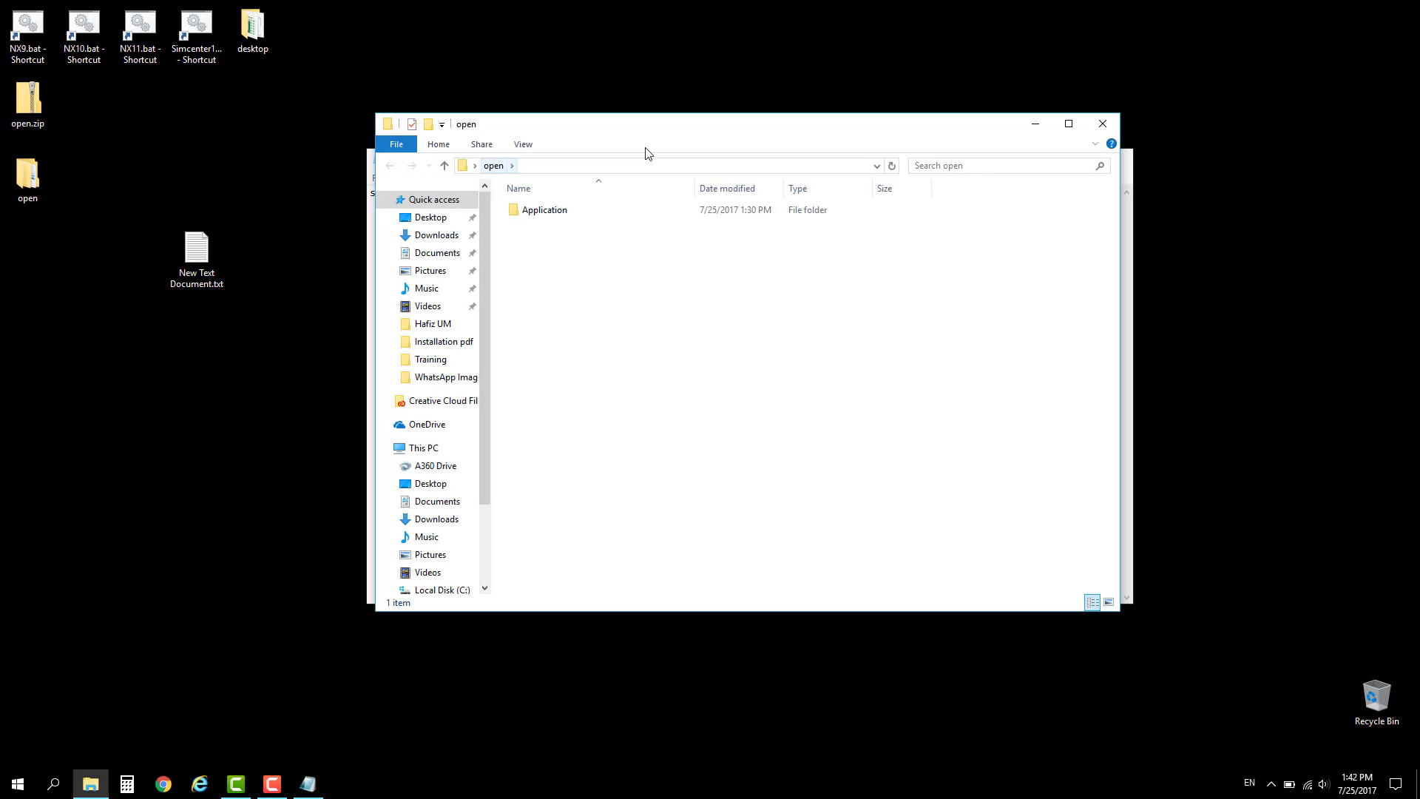
{"action": "left_click_drag", "start_coordinate": [679, 135], "coordinate": [854, 108]}
{"action": "left_click", "coordinate": [815, 137]}
{"action": "key", "text": "ctrl+c"}
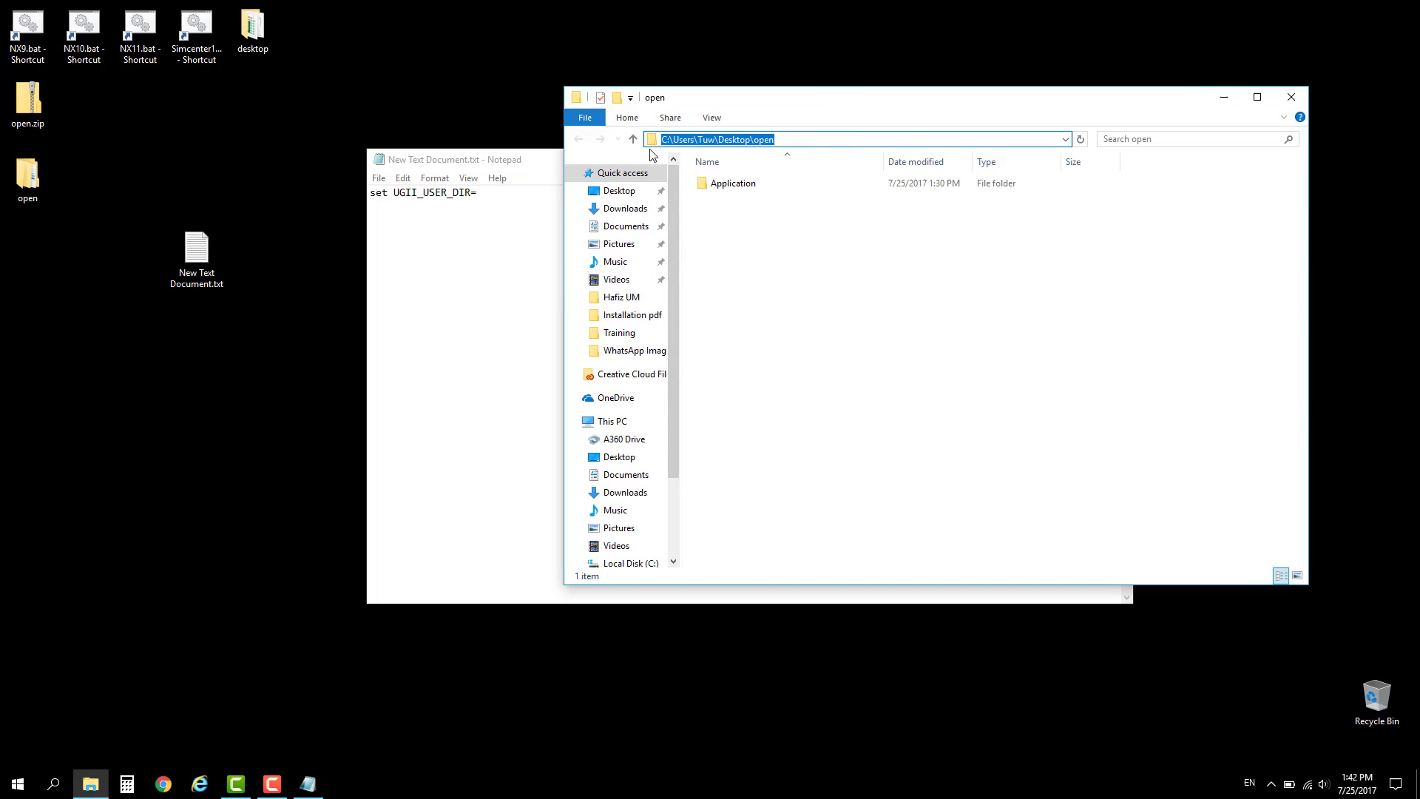
{"action": "left_click", "coordinate": [508, 197]}
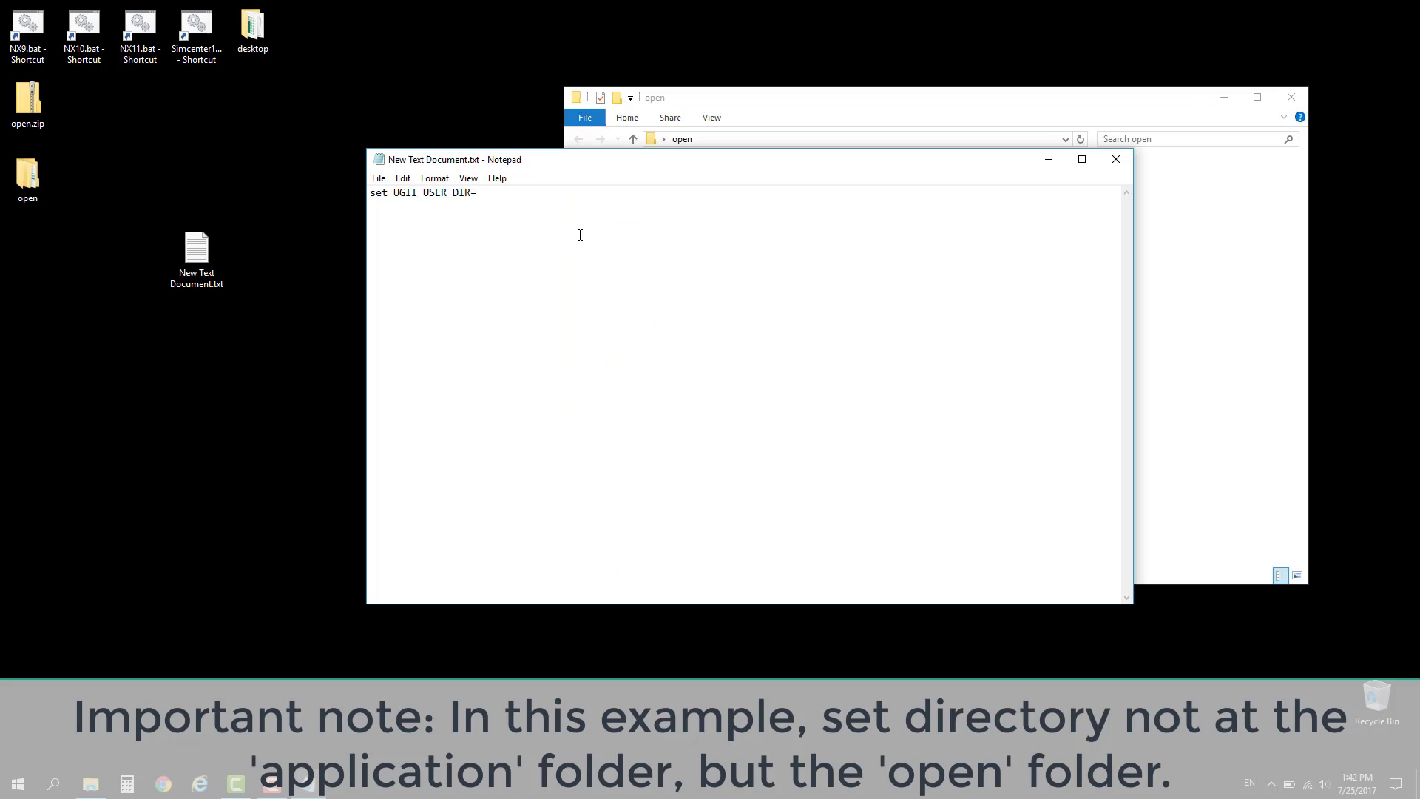
{"action": "key", "text": "ctrl+v"}
{"action": "key", "text": "Return"}
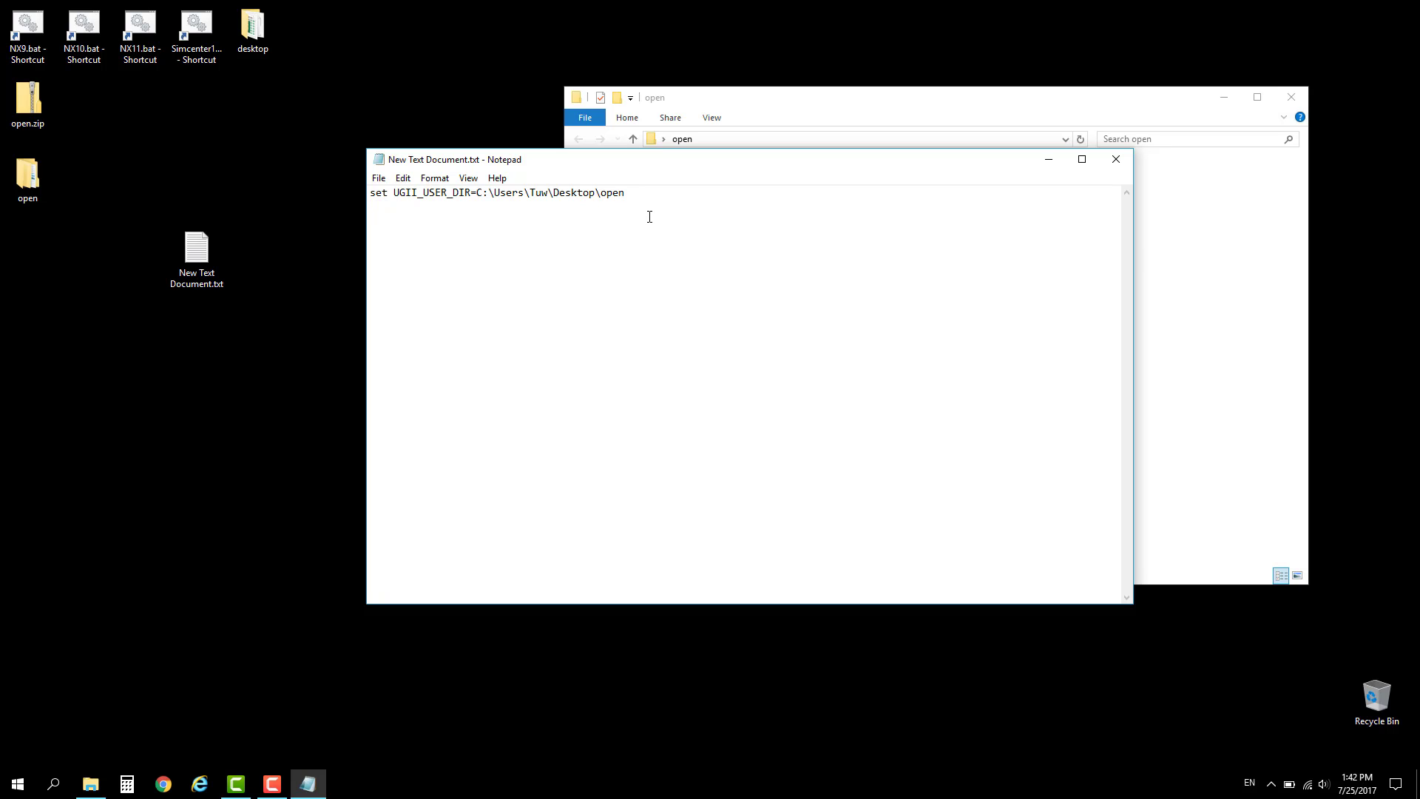
- Open the Properties of the NX 9.0 Start-menu shortcut to get its launch target
{"action": "left_click", "coordinate": [18, 784]}
{"action": "scroll", "coordinate": [647, 641], "scroll_direction": "down", "scroll_amount": 5}
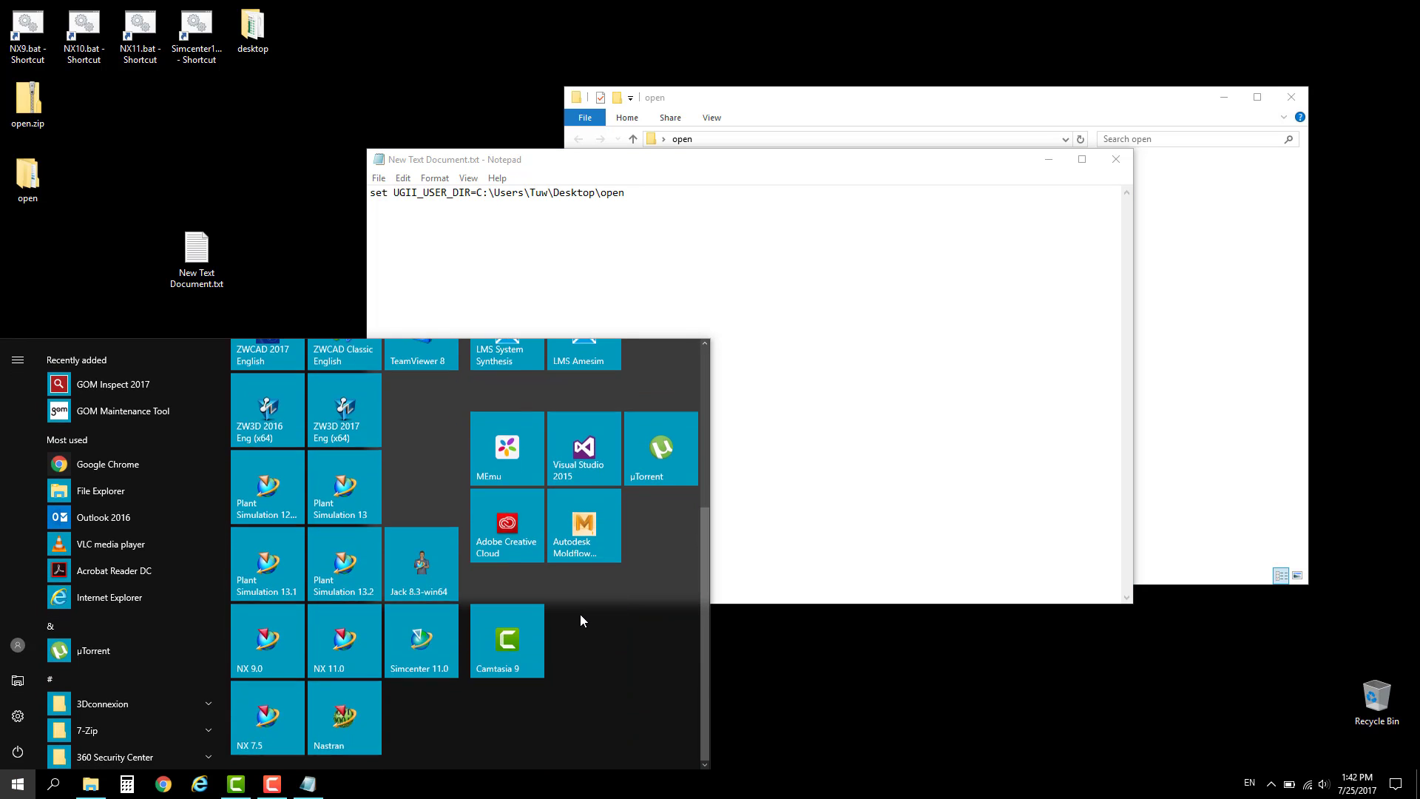
{"action": "left_click", "coordinate": [264, 646]}
{"action": "right_click", "coordinate": [264, 646]}
{"action": "mouse_move", "coordinate": [300, 713]}
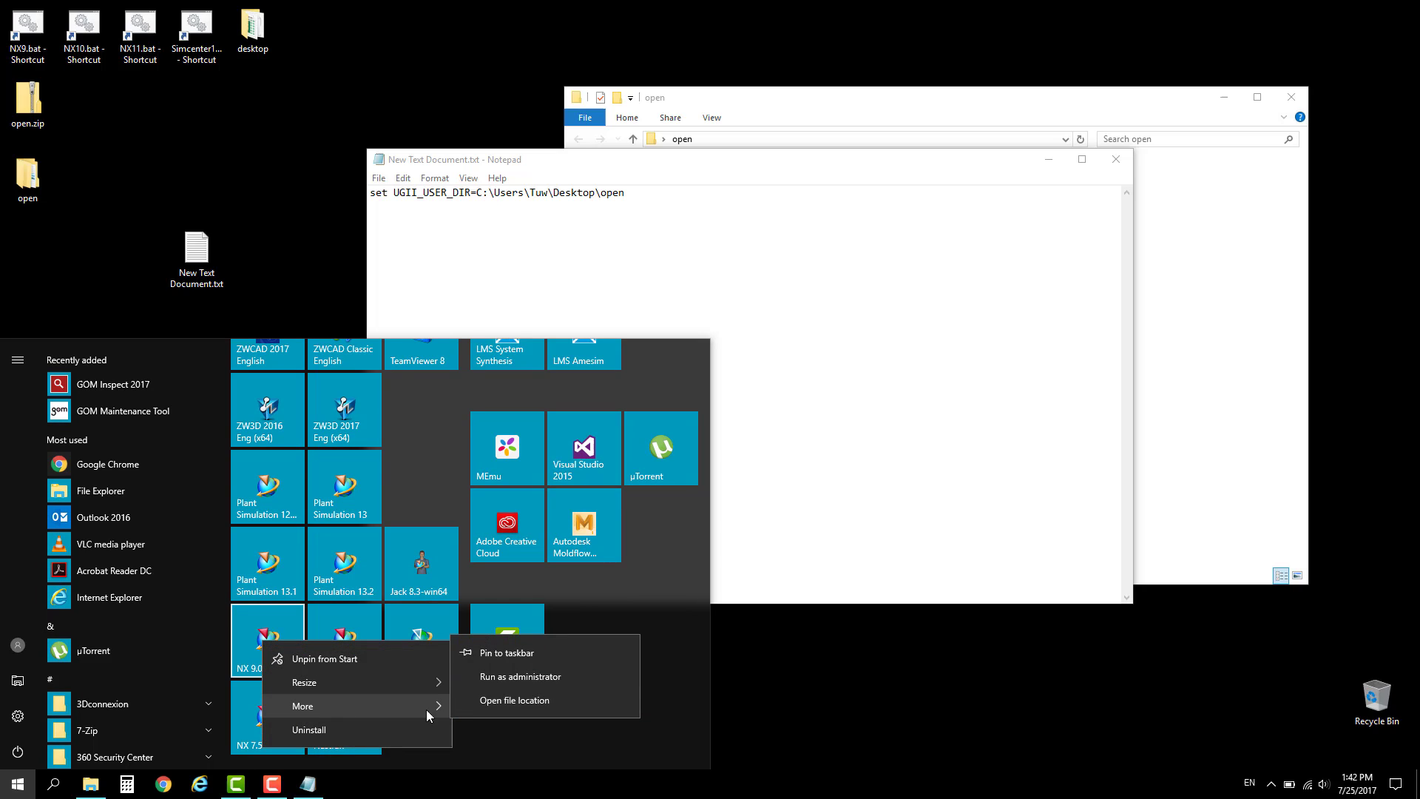
{"action": "left_click", "coordinate": [474, 706]}
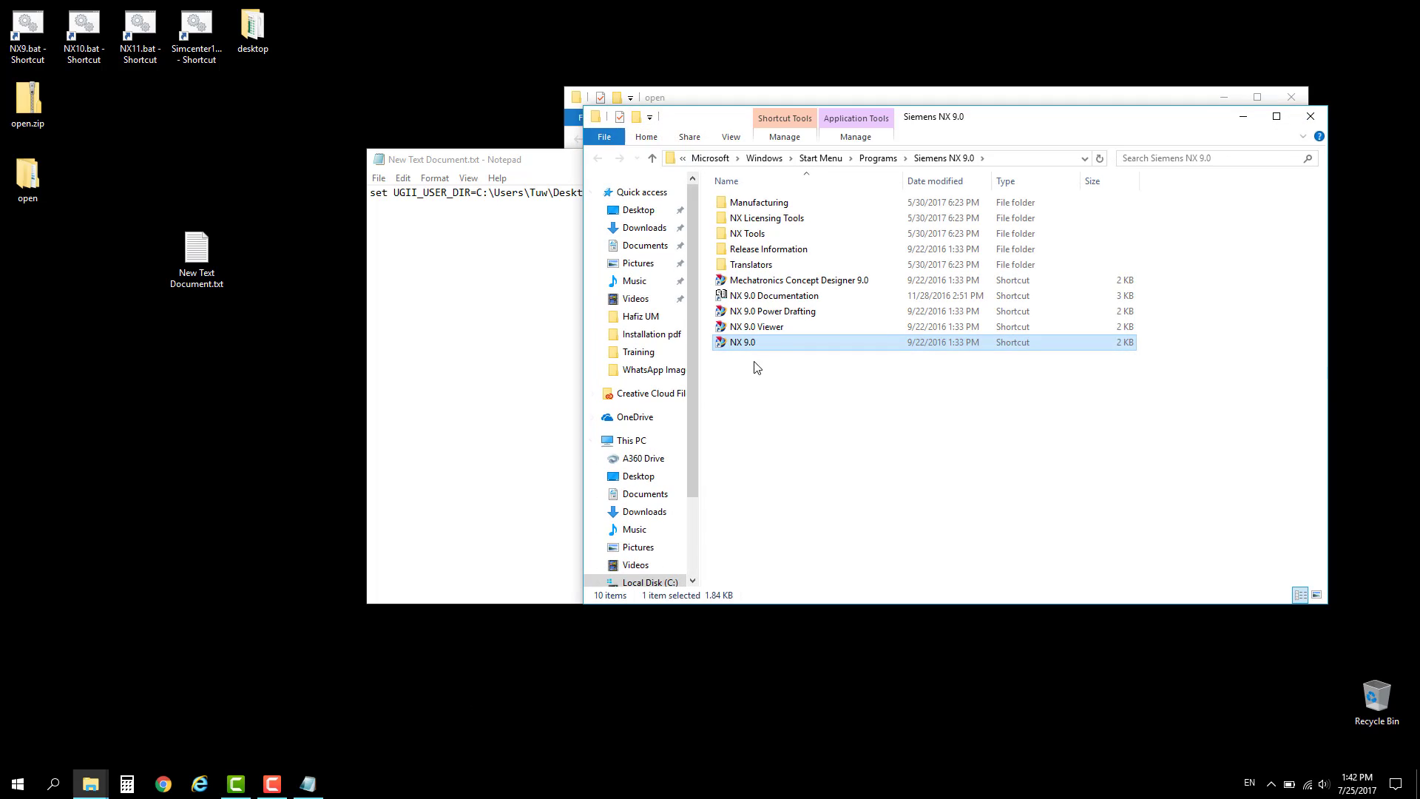
{"action": "right_click", "coordinate": [773, 349]}
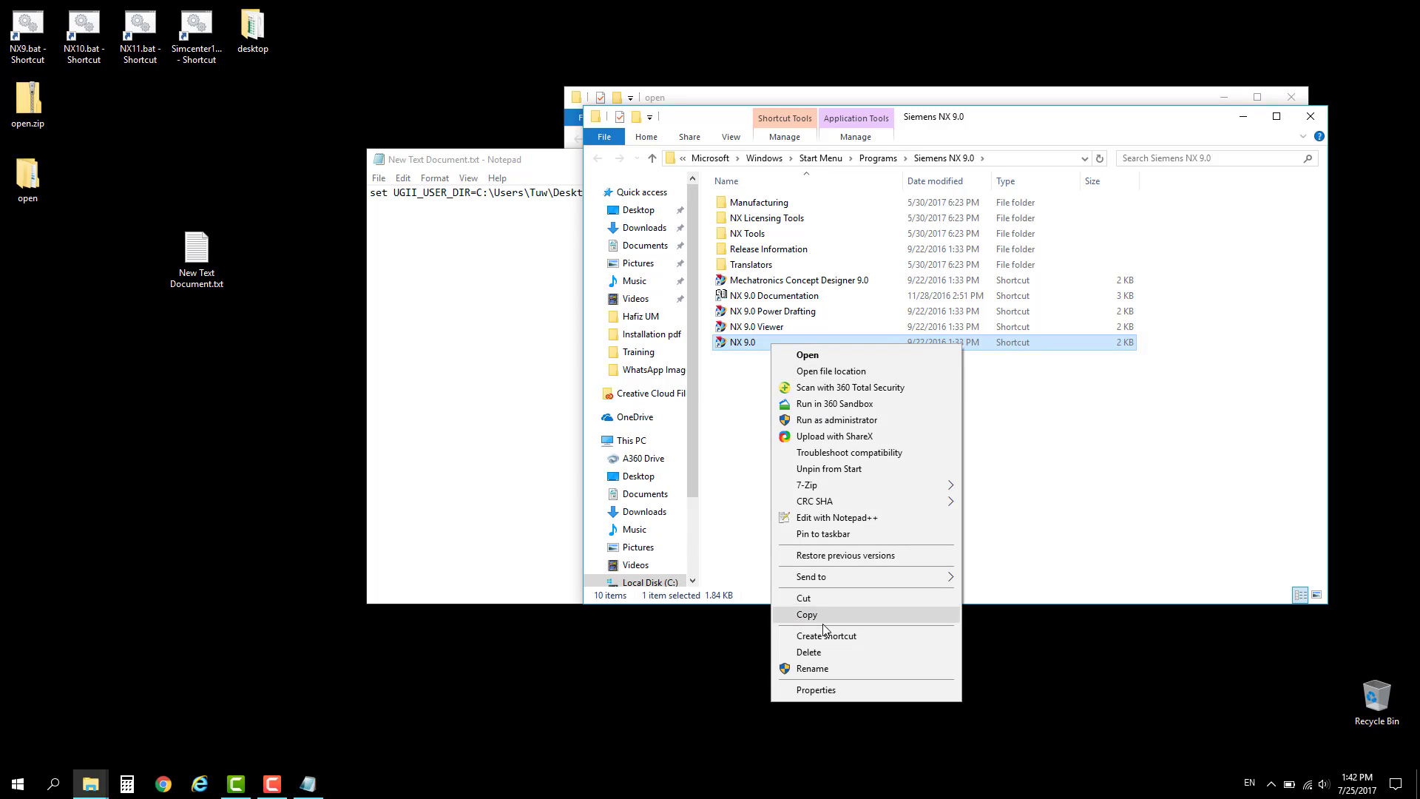
{"action": "left_click", "coordinate": [816, 690]}
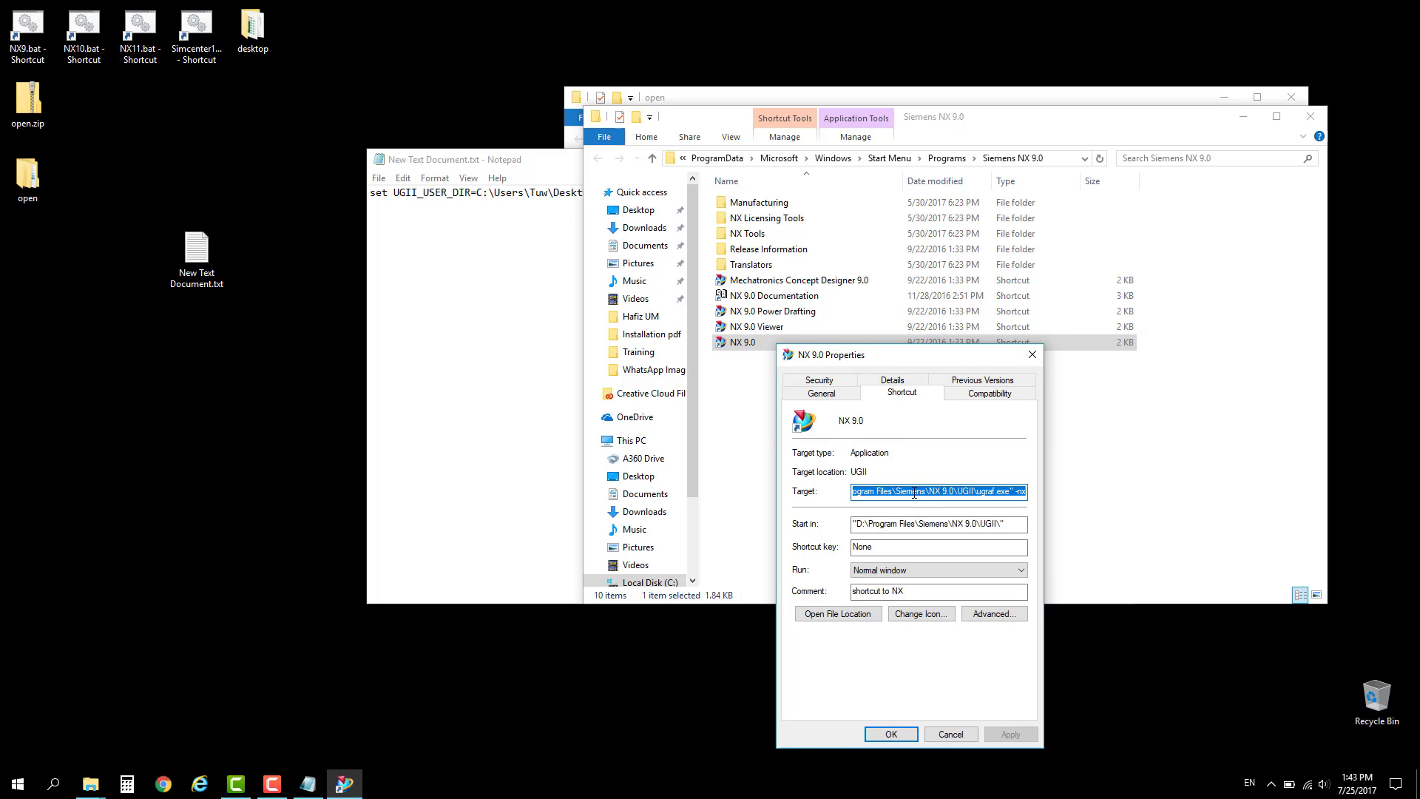
- Paste the ugraf.exe -nx launch command as line 2, save, and close Notepad
{"action": "left_click", "coordinate": [439, 215]}
{"action": "type", "text": "\"D:\\Program Files\\Siemens\\NX 9.0\\UGII\\ugraf.exe\" -nx"}
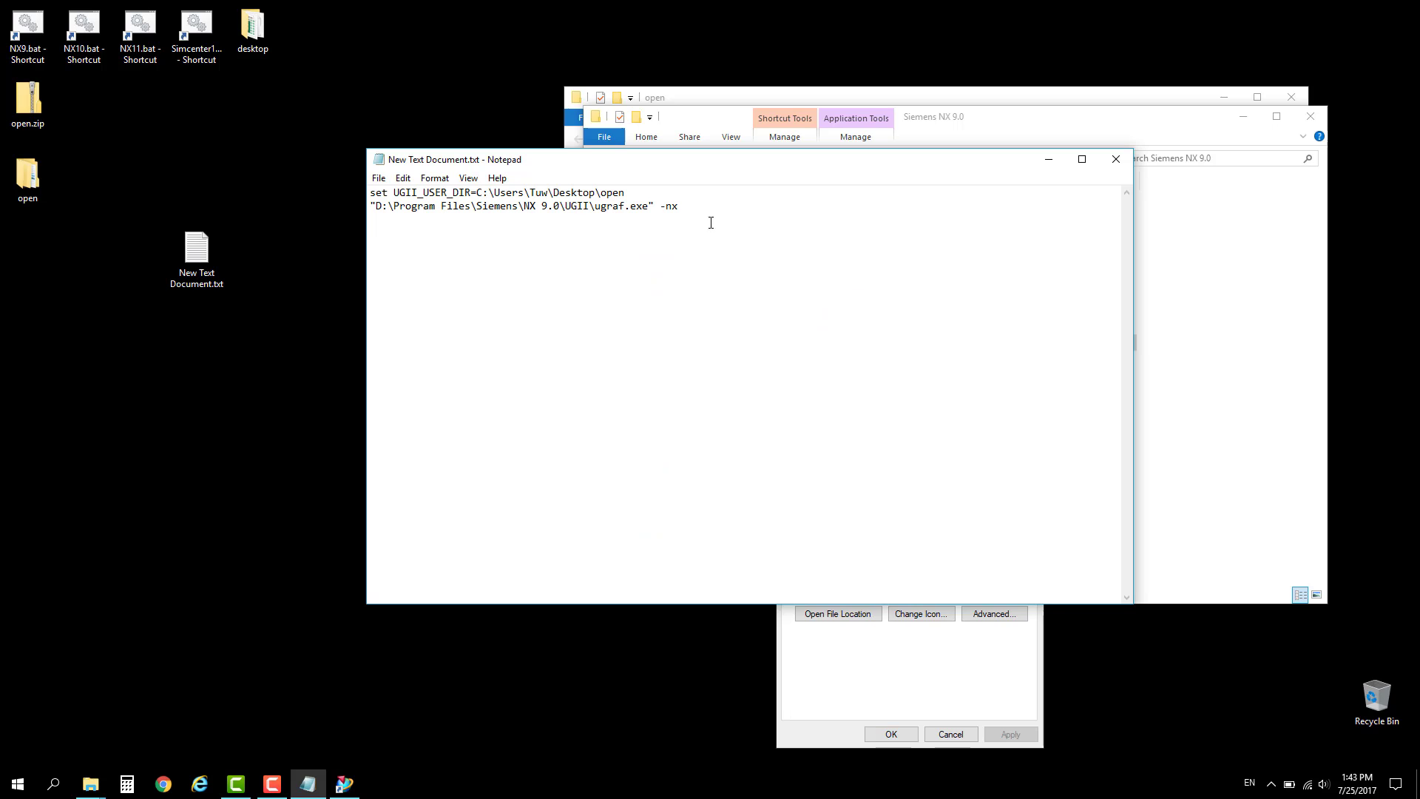
{"action": "left_click", "coordinate": [378, 178]}
{"action": "left_click", "coordinate": [402, 228]}
{"action": "left_click", "coordinate": [1115, 159]}
{"action": "left_click", "coordinate": [195, 274]}
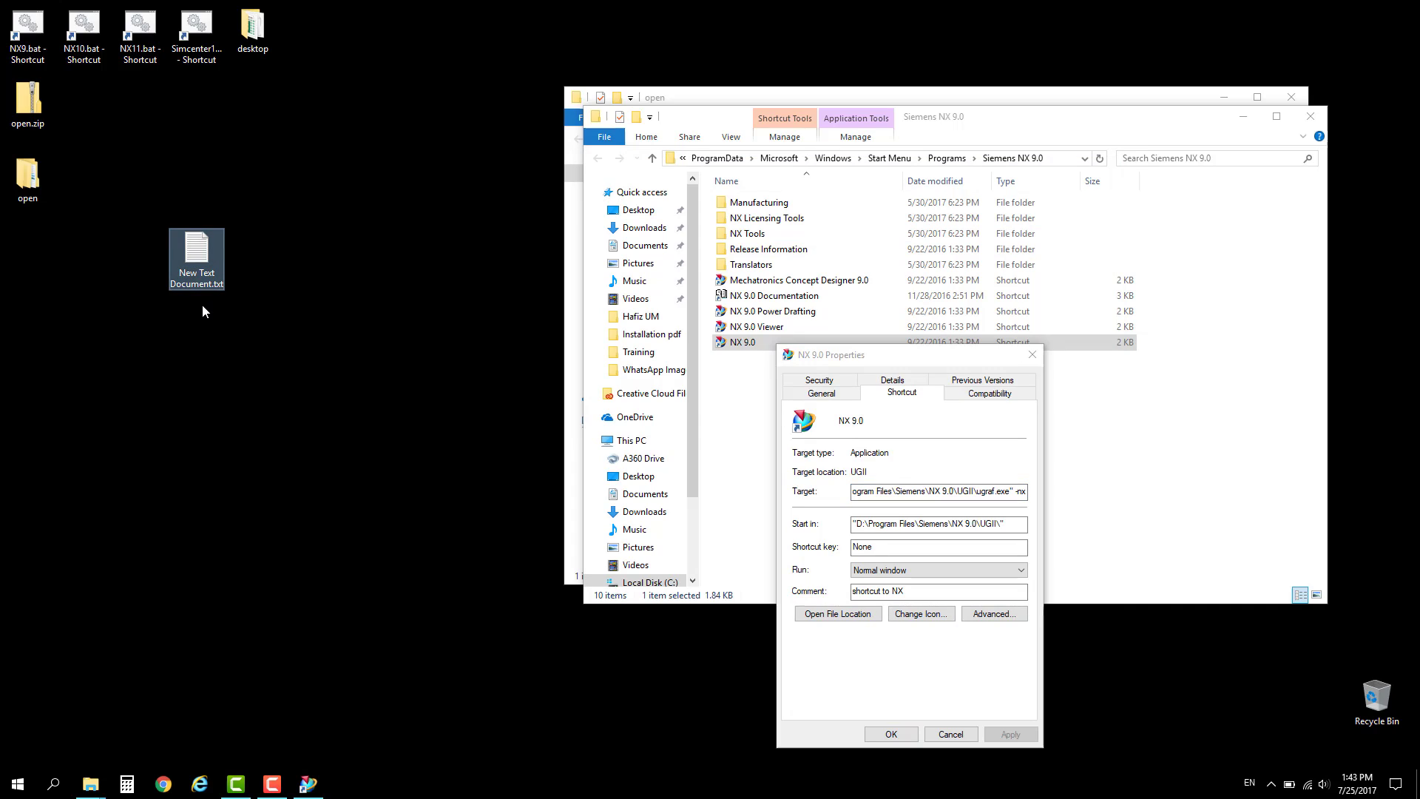
{"action": "left_click", "coordinate": [1031, 355]}
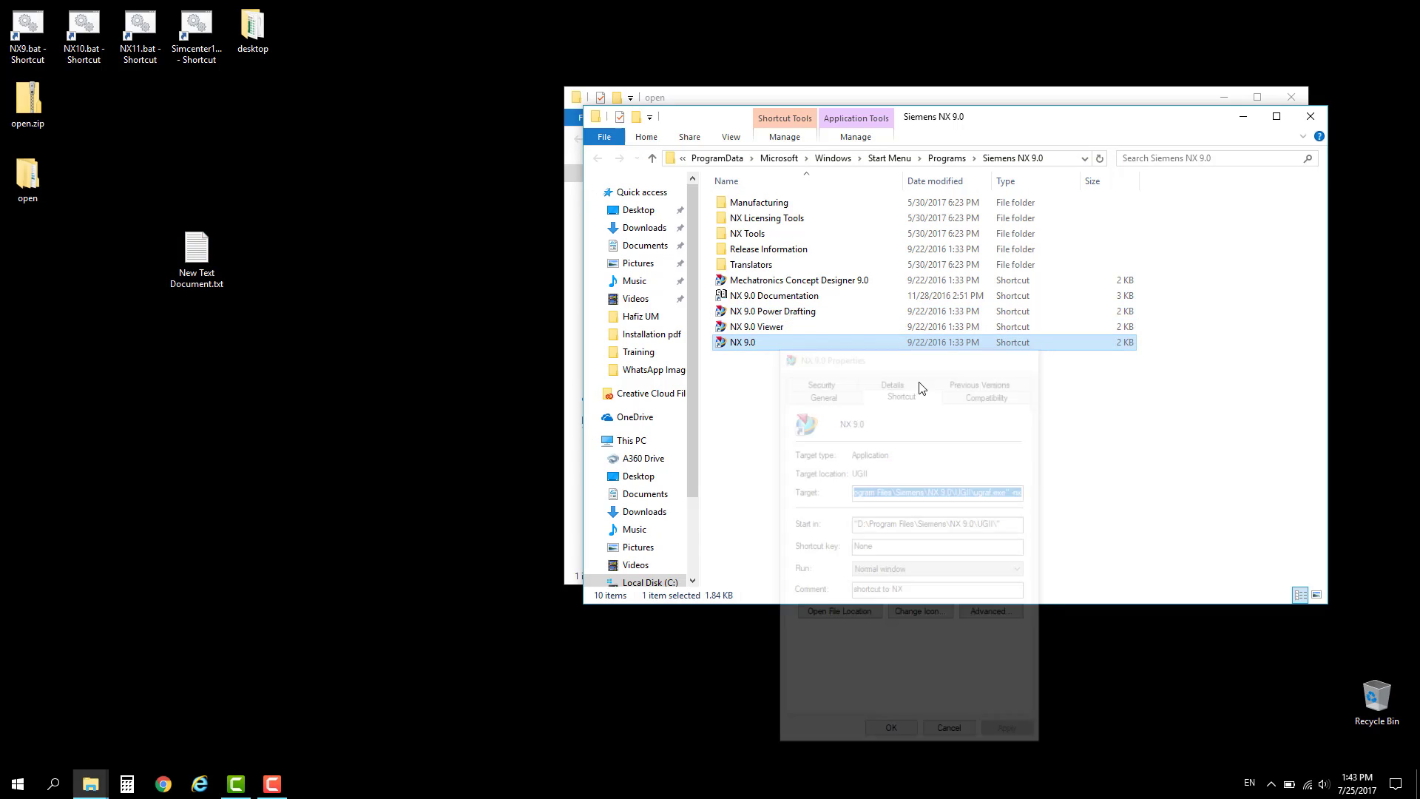
{"action": "left_click", "coordinate": [210, 285]}
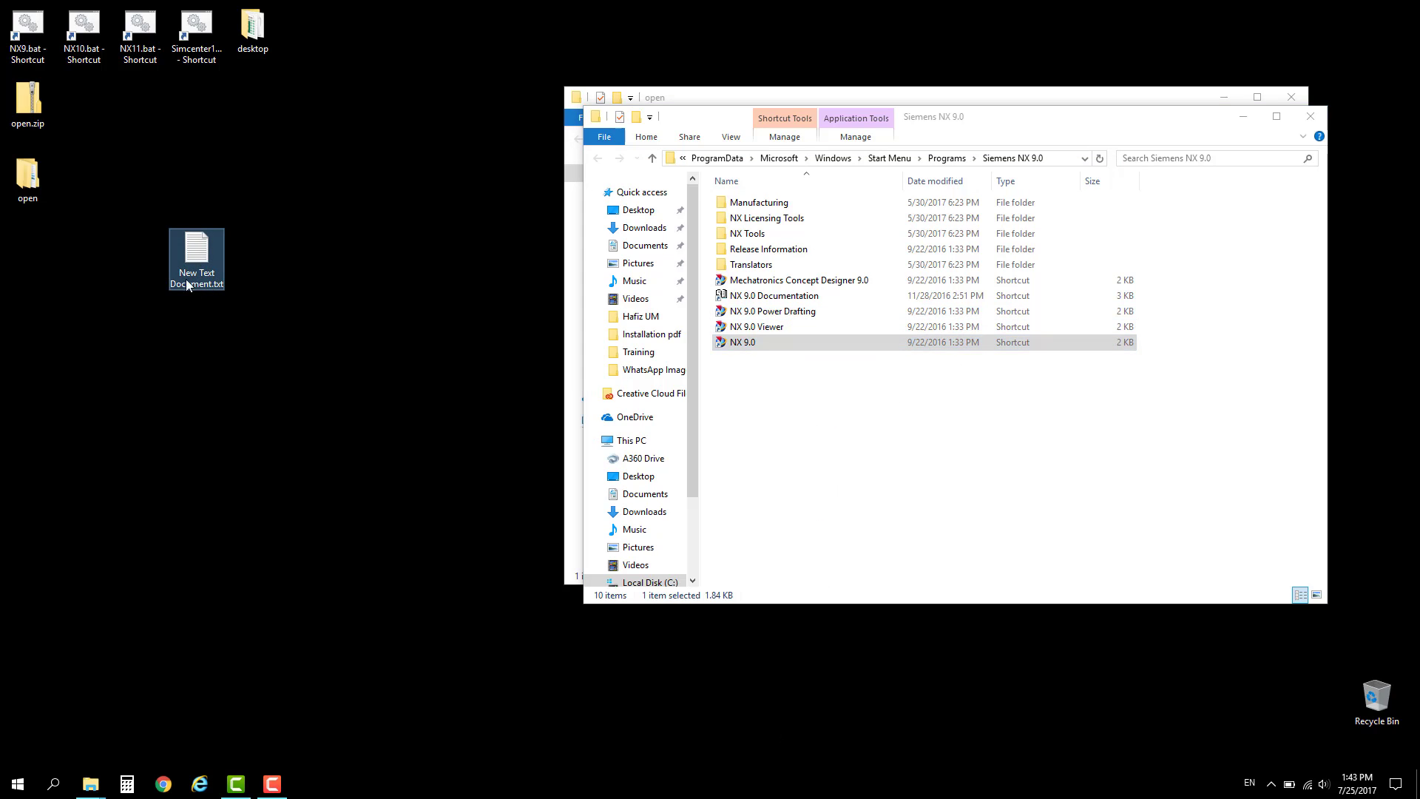
{"action": "left_click", "coordinate": [611, 146]}
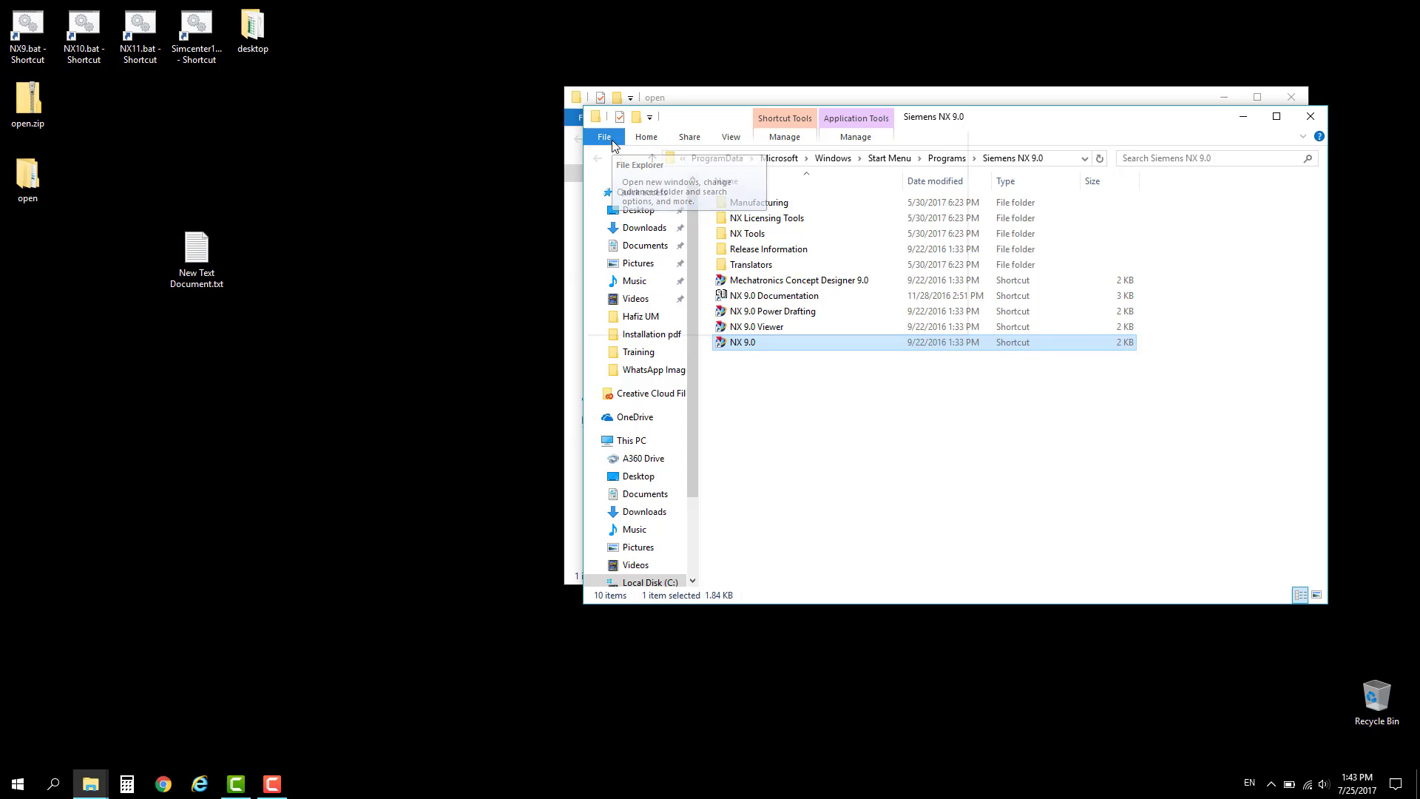
{"action": "left_click", "coordinate": [605, 138]}
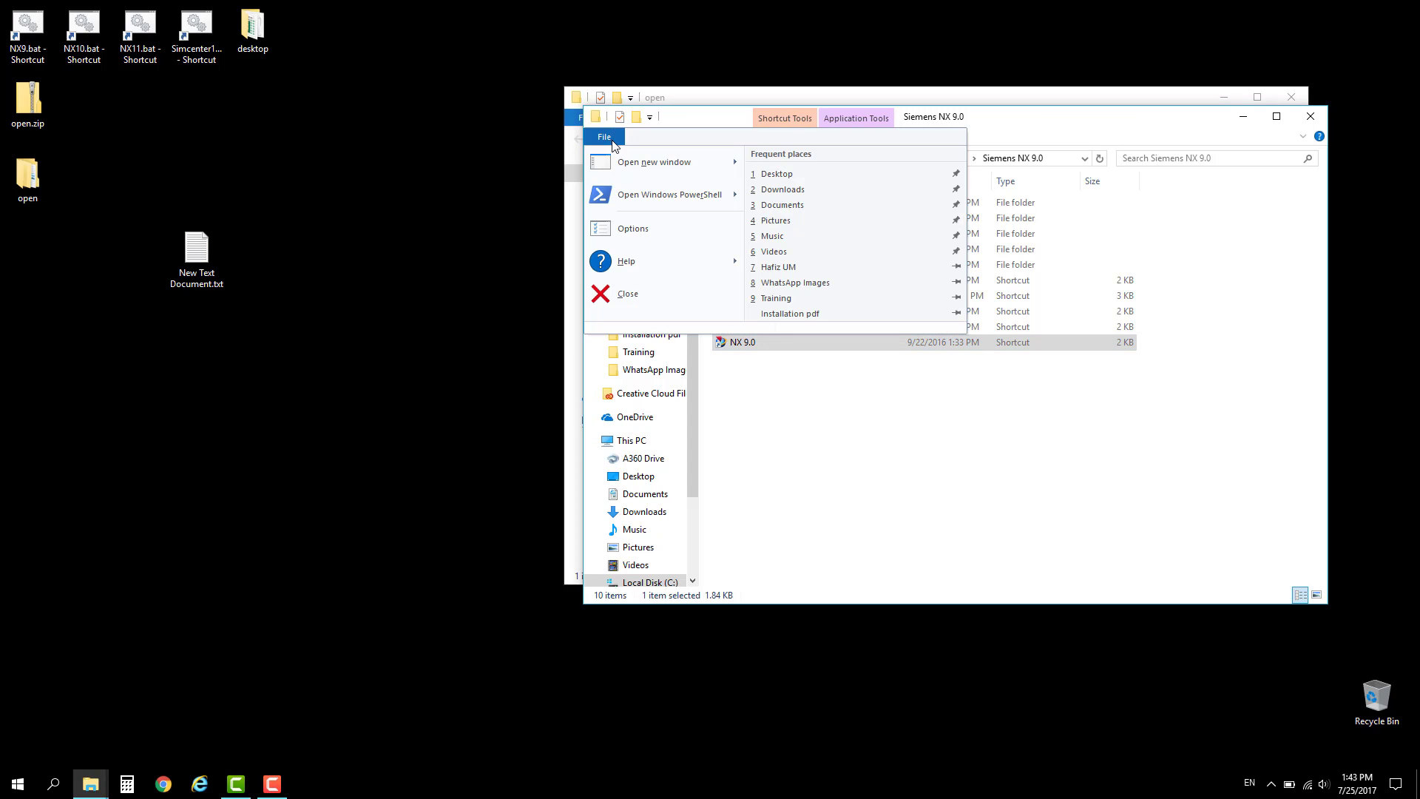
{"action": "left_click", "coordinate": [623, 237]}
{"action": "left_click_drag", "start_coordinate": [666, 194], "coordinate": [319, 172]}
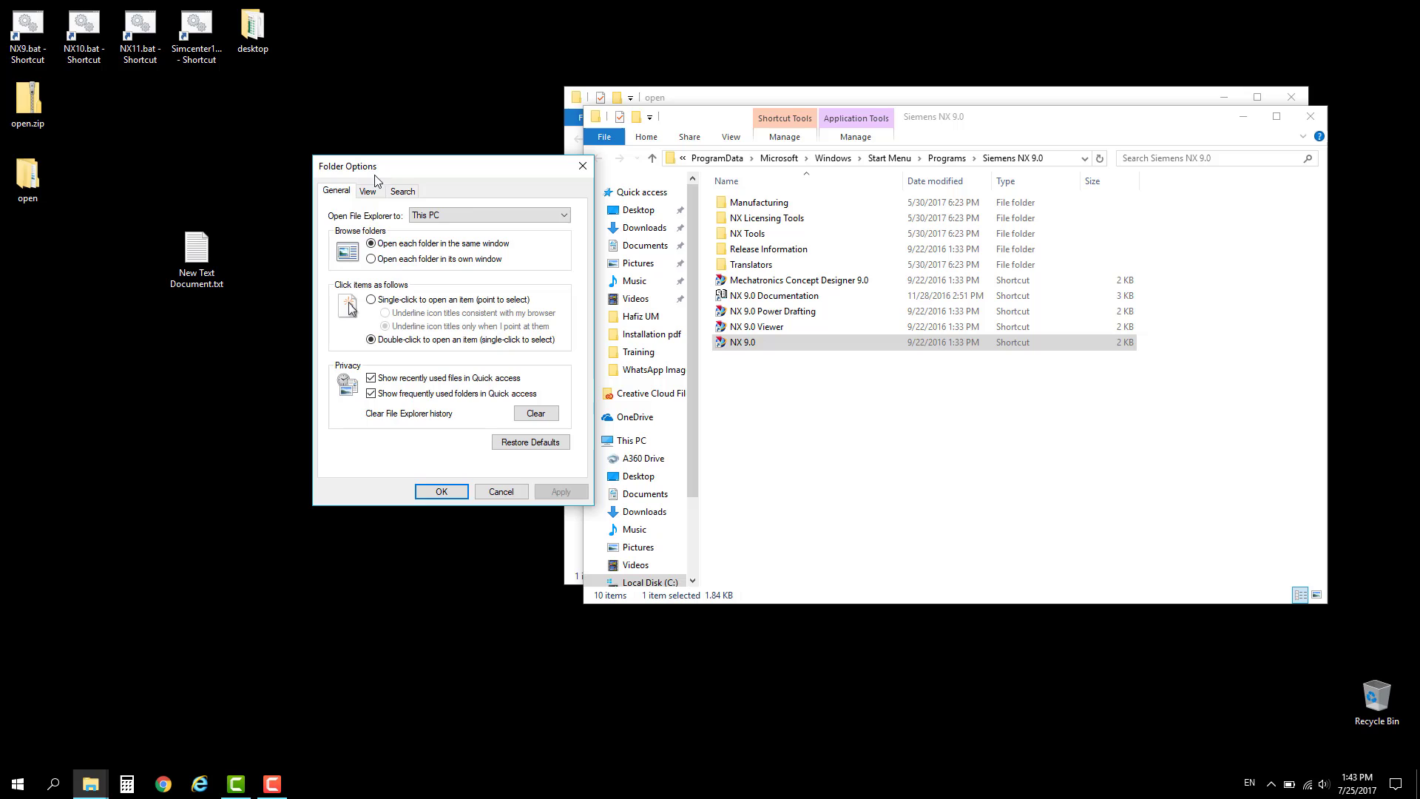
{"action": "left_click", "coordinate": [582, 166]}
{"action": "left_click", "coordinate": [21, 785]}
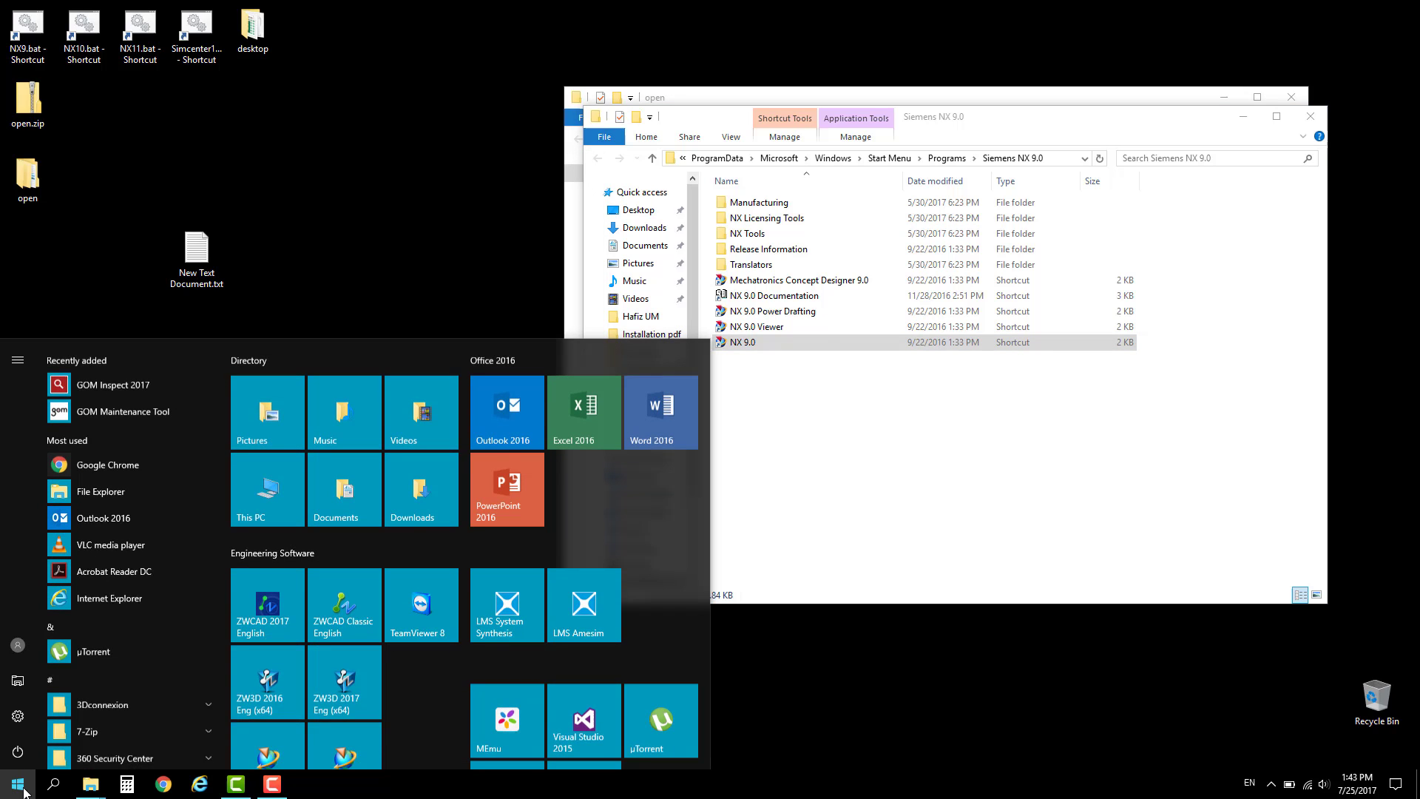
{"action": "type", "text": "folder "}
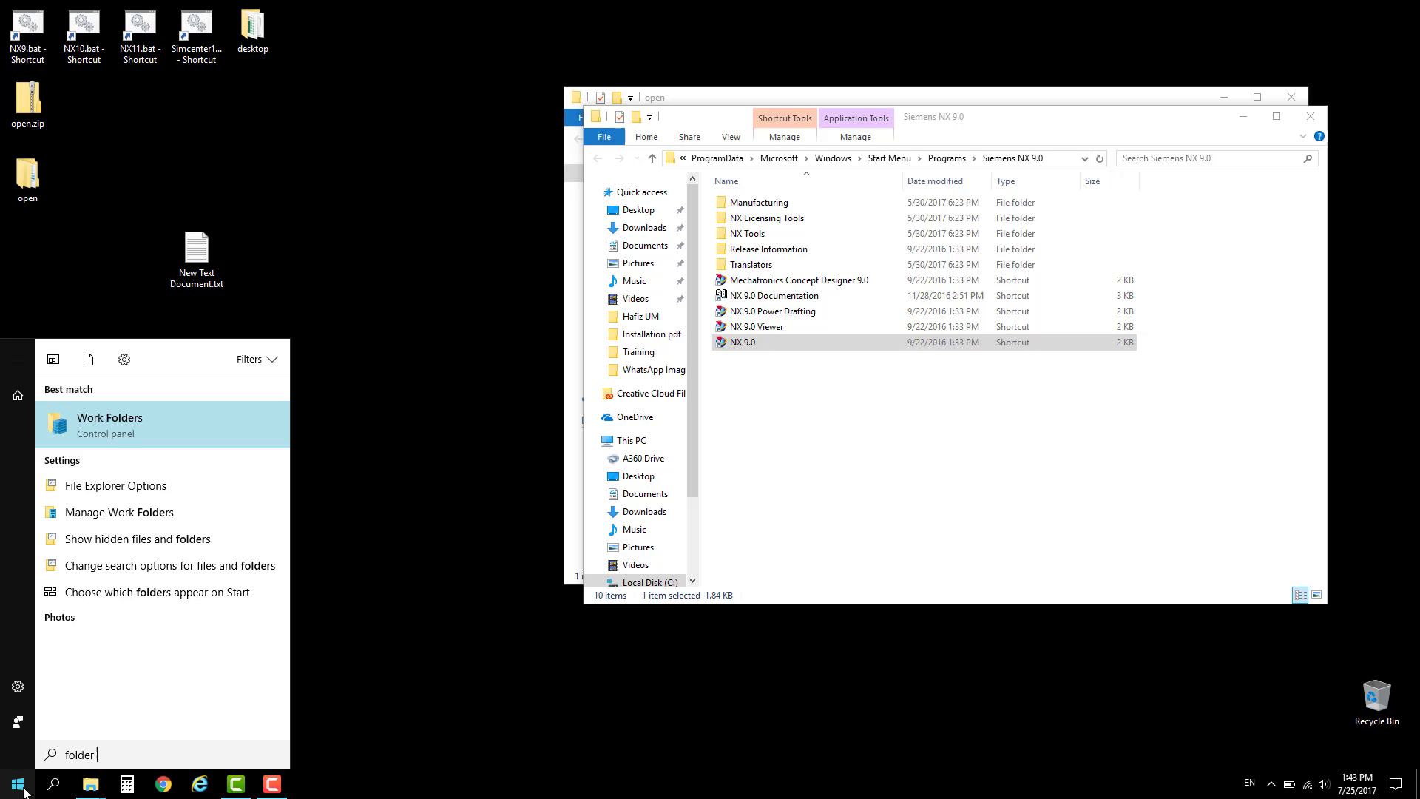
{"action": "type", "text": "options"}
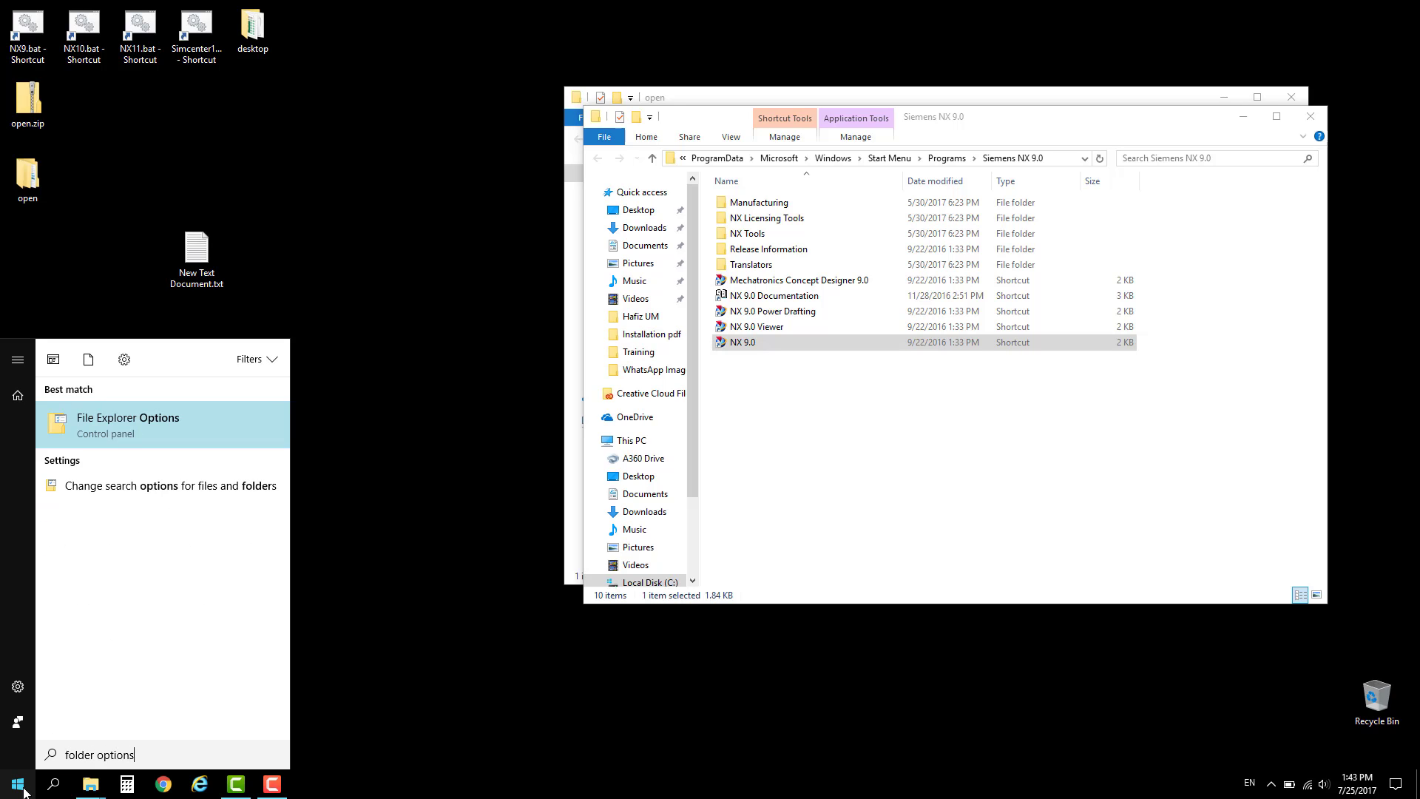
{"action": "key", "text": "Return"}
{"action": "left_click_drag", "start_coordinate": [246, 115], "coordinate": [388, 112]}
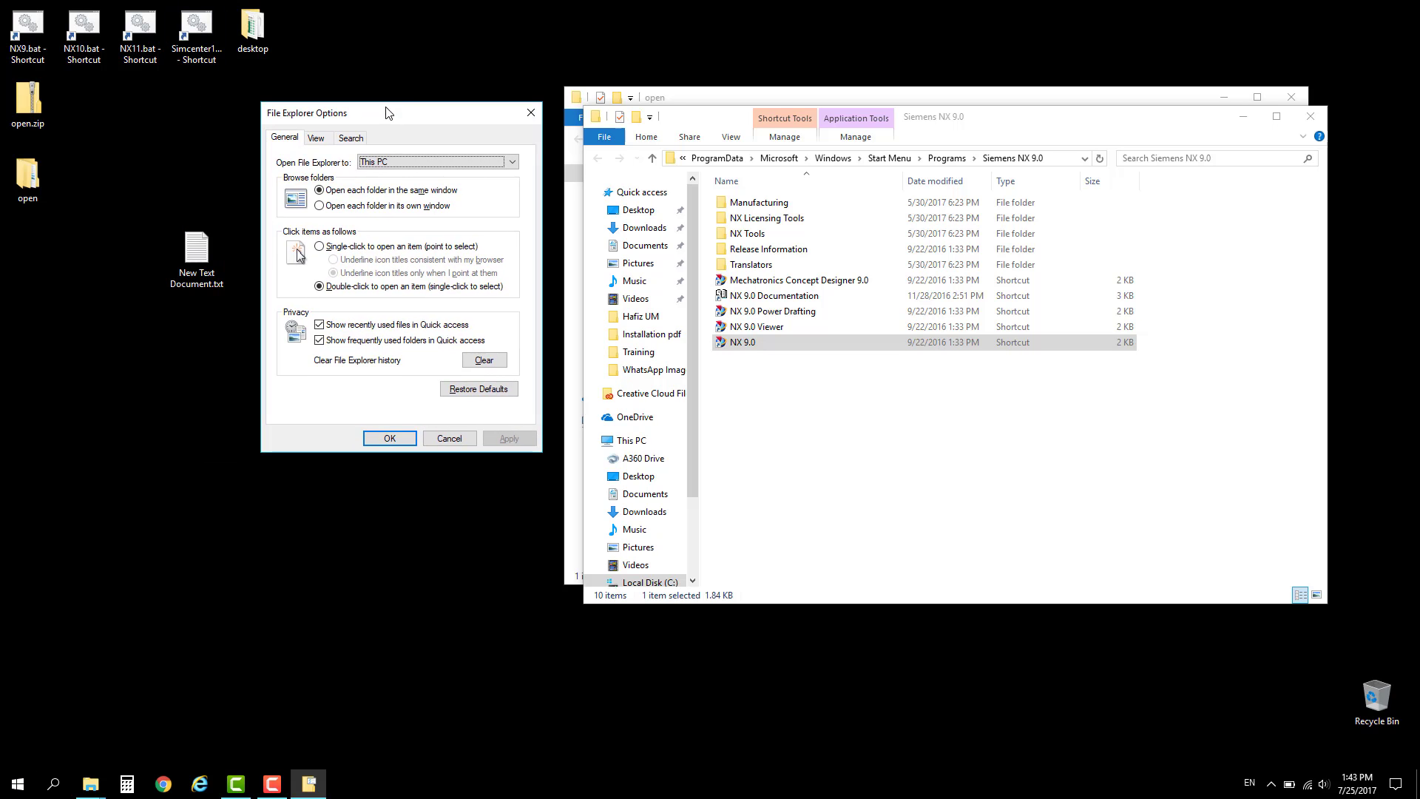
{"action": "left_click", "coordinate": [315, 139]}
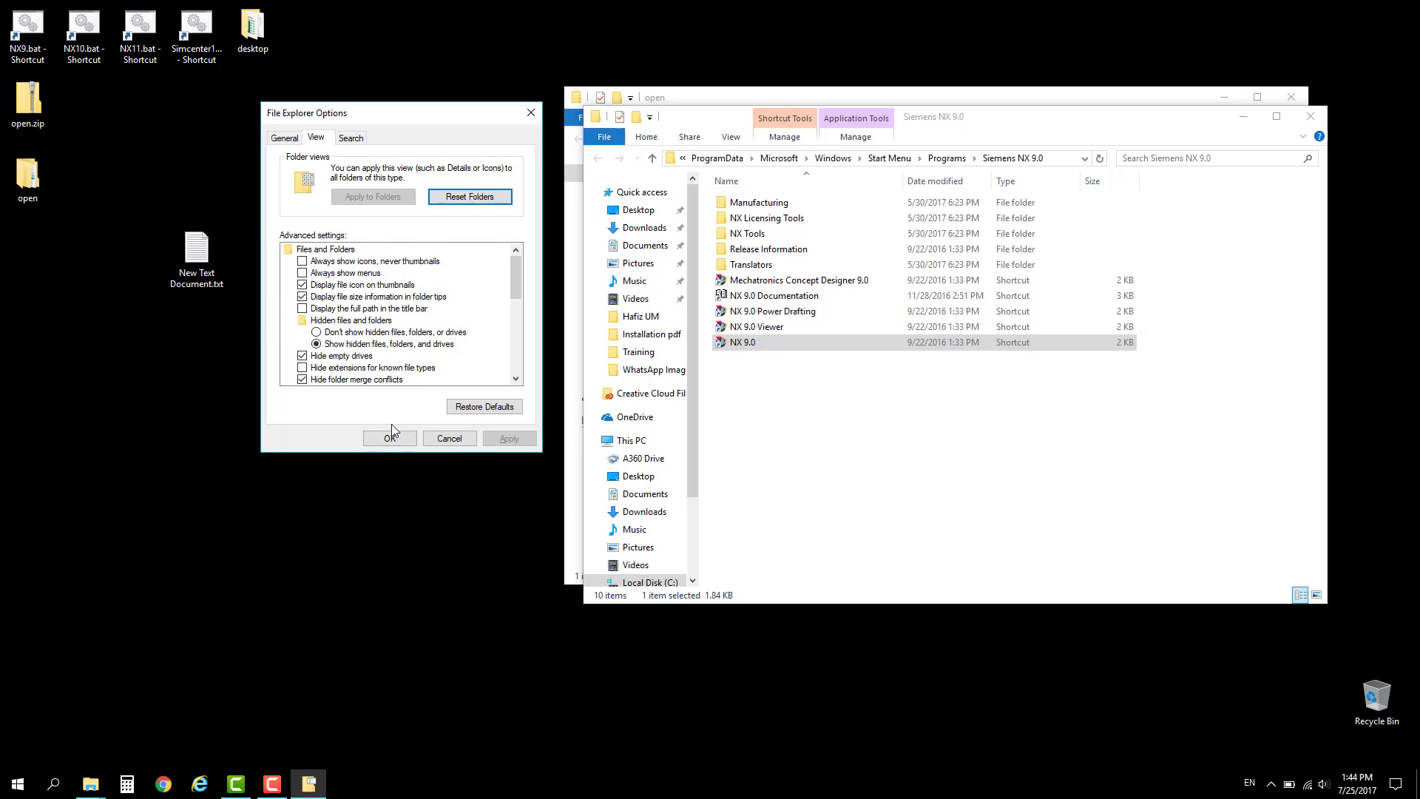
{"action": "left_click", "coordinate": [389, 437]}
{"action": "left_click", "coordinate": [195, 281]}
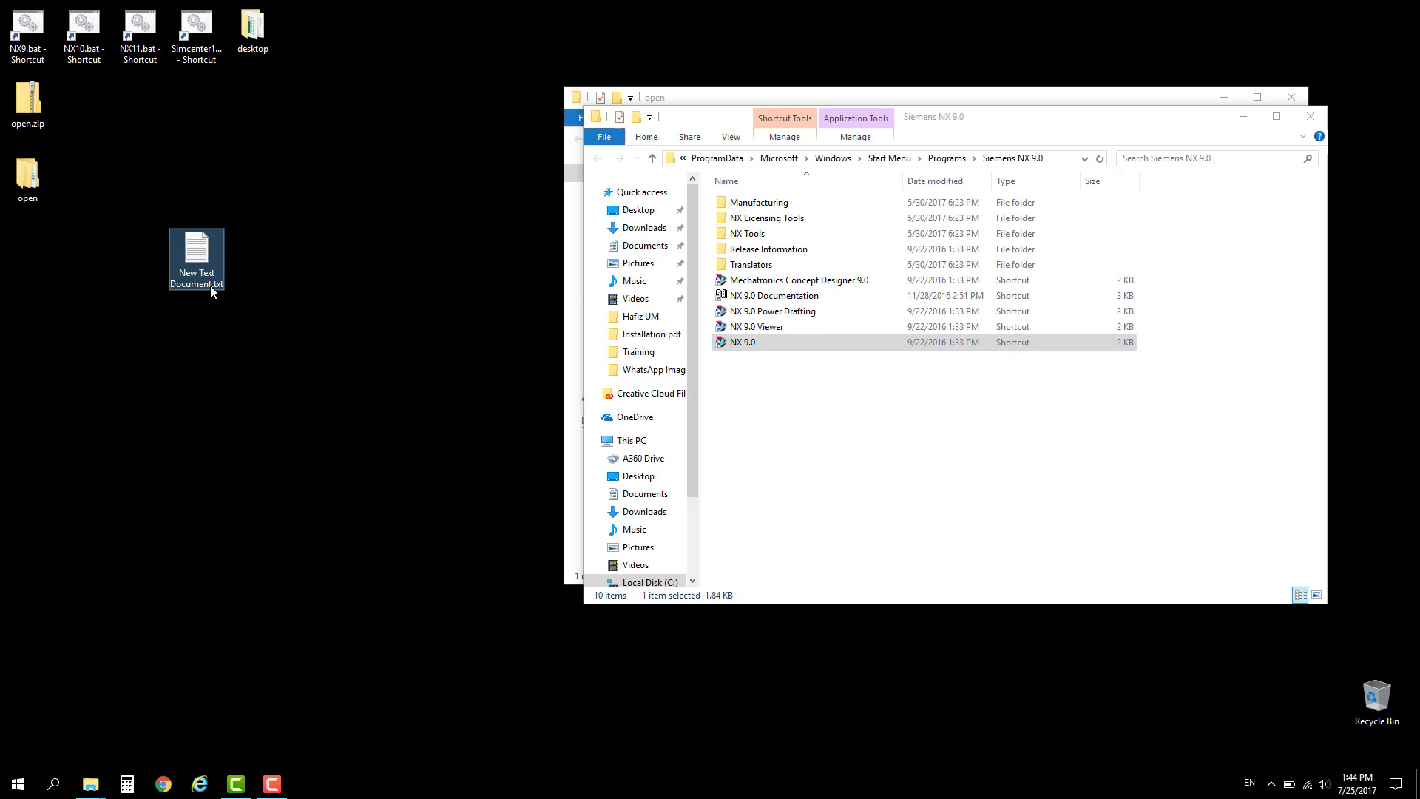
- Rename New Text Document.txt to custom NX9.bat and place it under the open folder
{"action": "left_click", "coordinate": [210, 286]}
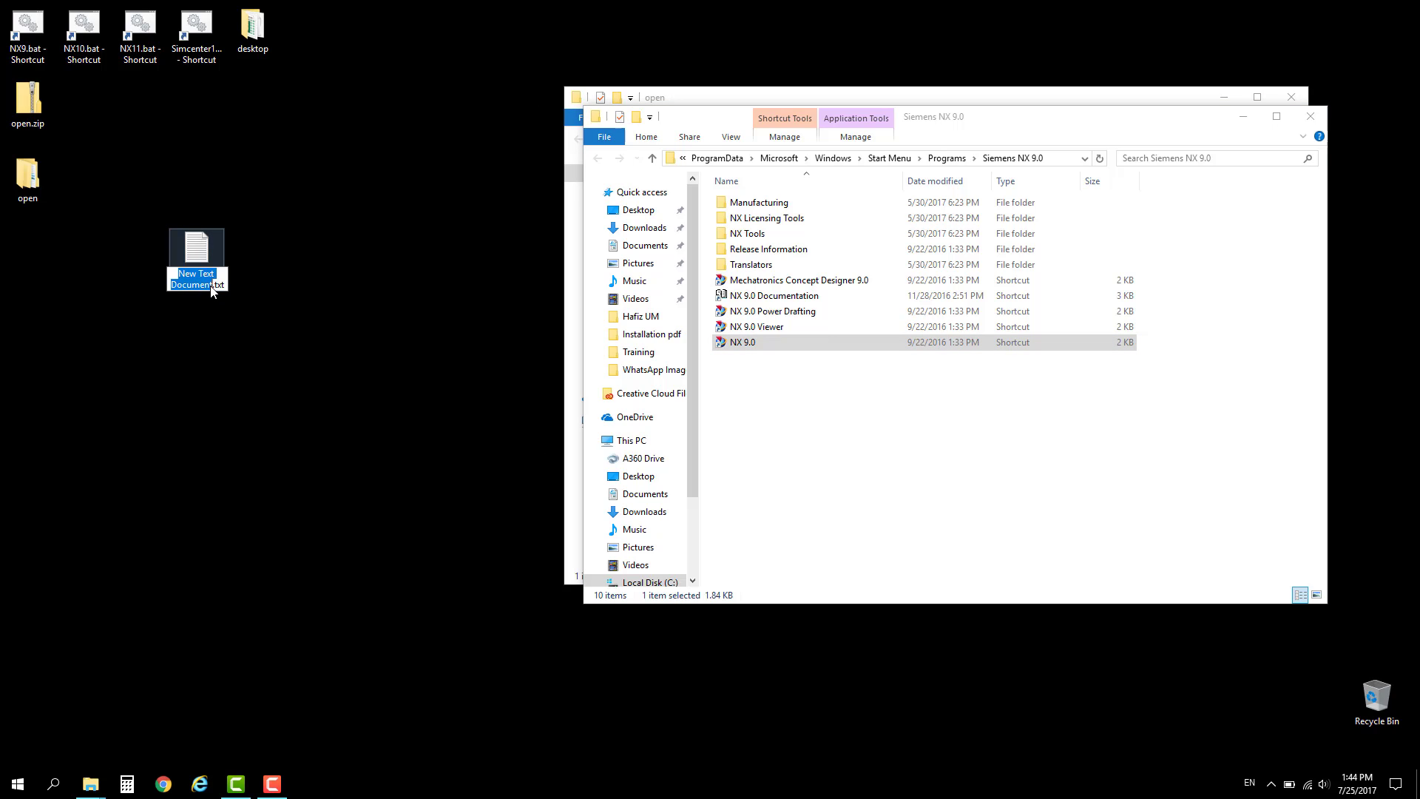
{"action": "type", "text": "custom NX9"}
{"action": "key", "text": "End"}
{"action": "key", "text": "BackSpace"}
{"action": "key", "text": "BackSpace"}
{"action": "key", "text": "BackSpace"}
{"action": "type", "text": "bat"}
{"action": "key", "text": "Return"}
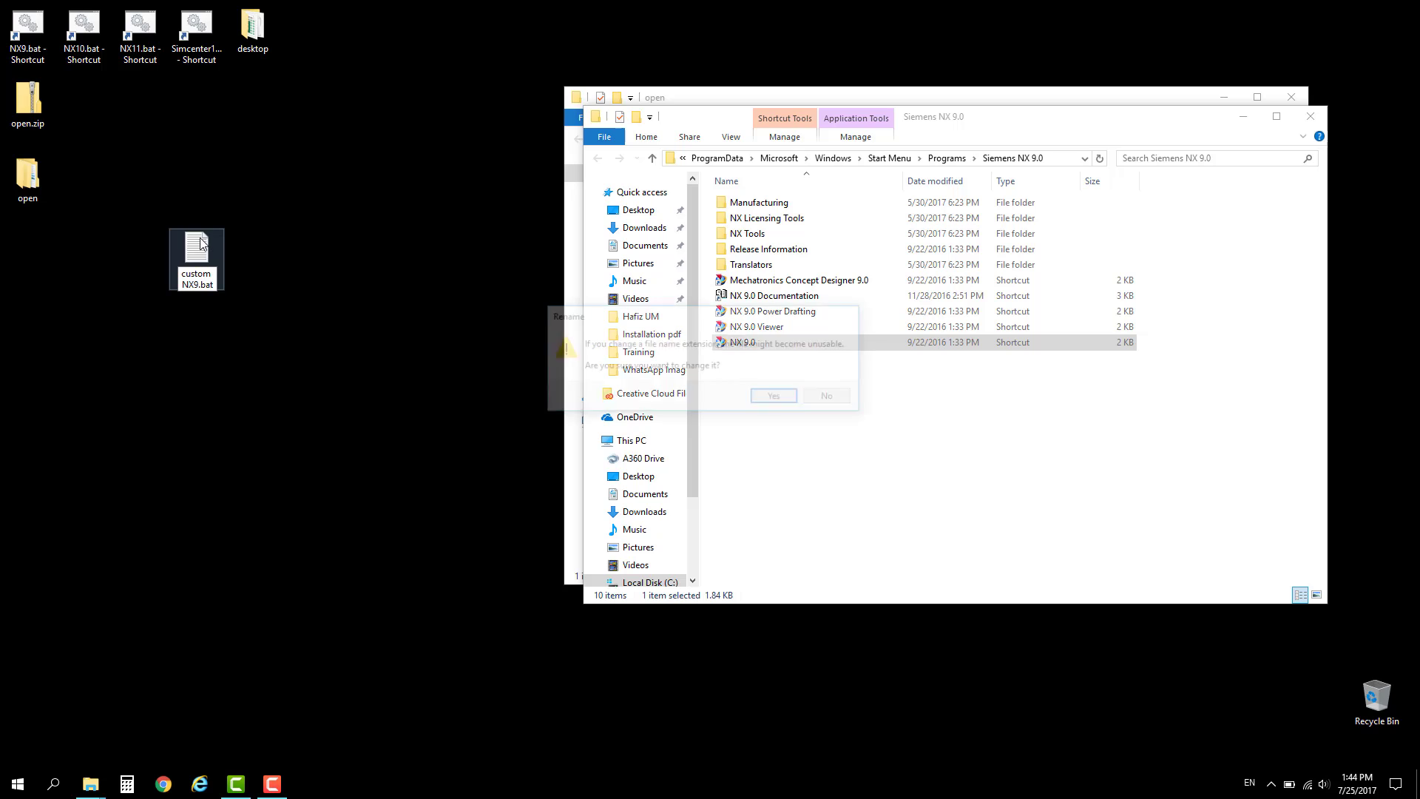
{"action": "left_click", "coordinate": [776, 397]}
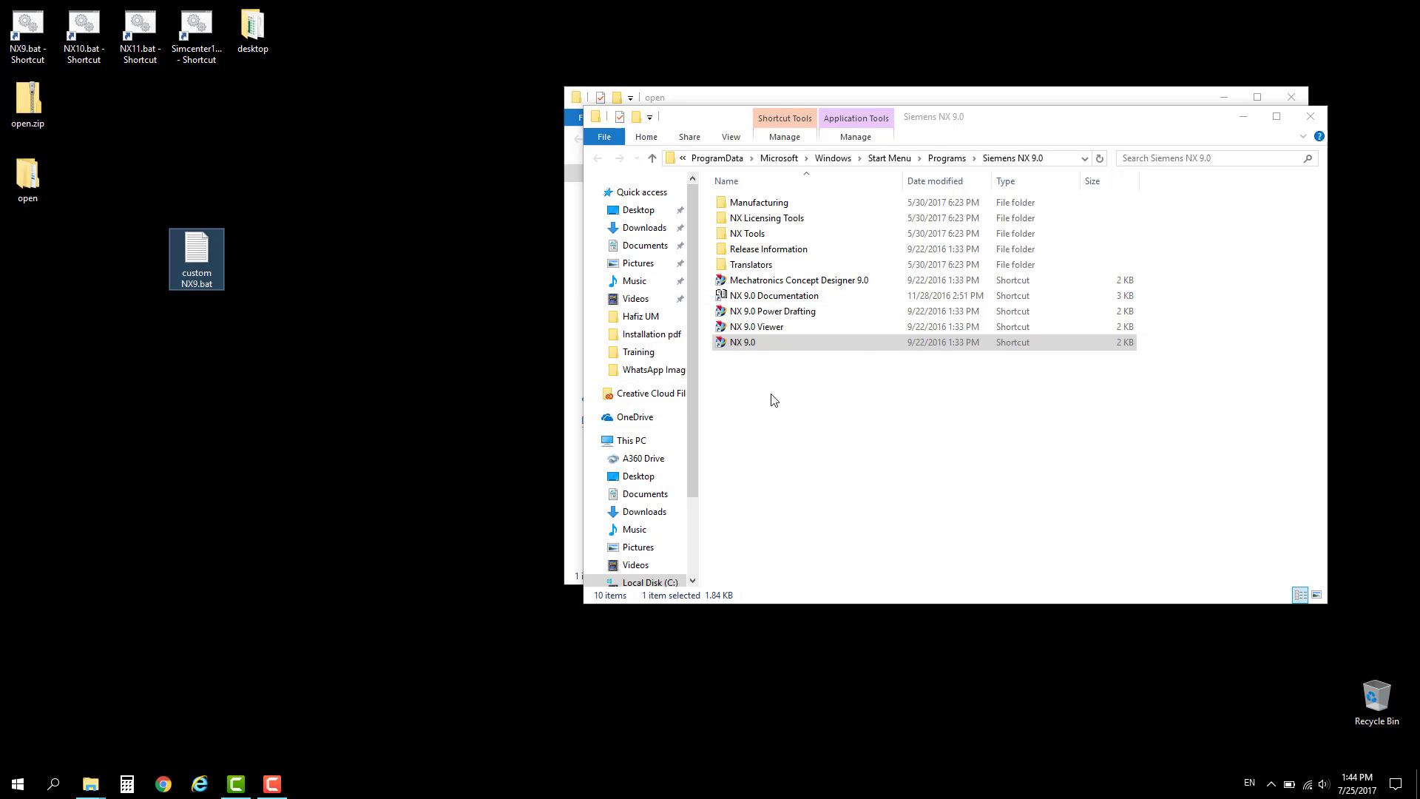
{"action": "left_click_drag", "start_coordinate": [208, 250], "coordinate": [175, 255]}
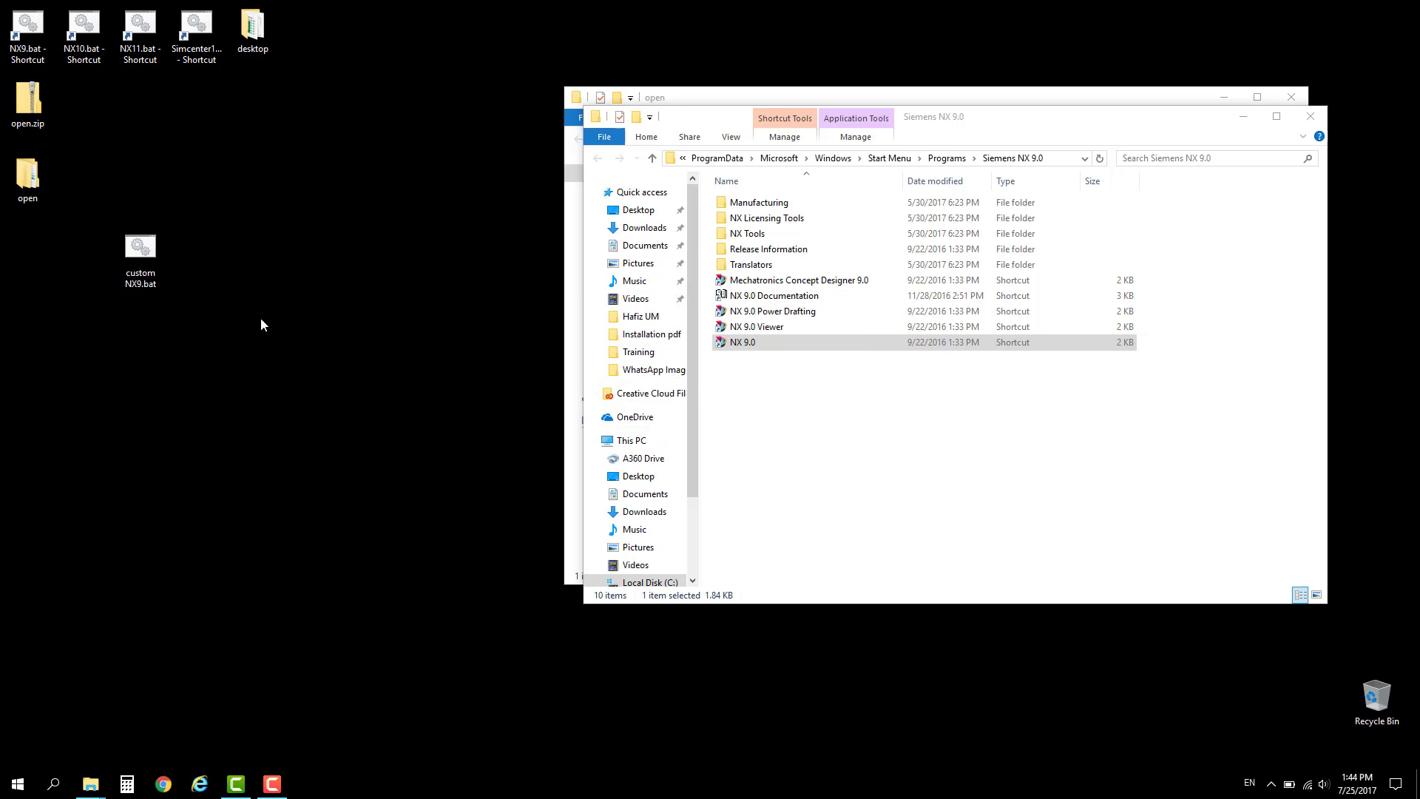
{"action": "left_click_drag", "start_coordinate": [74, 257], "coordinate": [26, 253]}
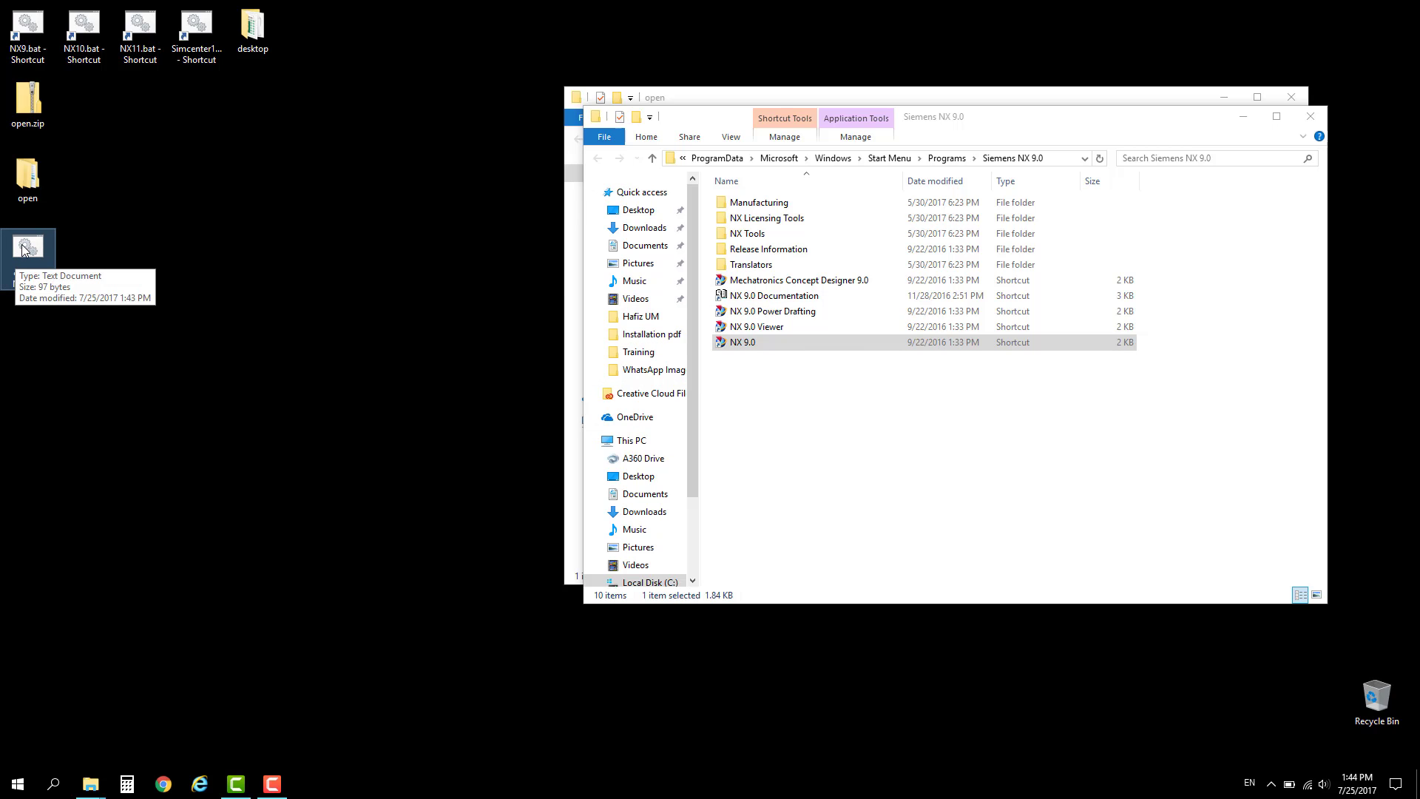
- Launch NX from custom NX9.bat, maximise it, and set up model1.prt from the Model template
{"action": "double_click", "coordinate": [22, 249]}
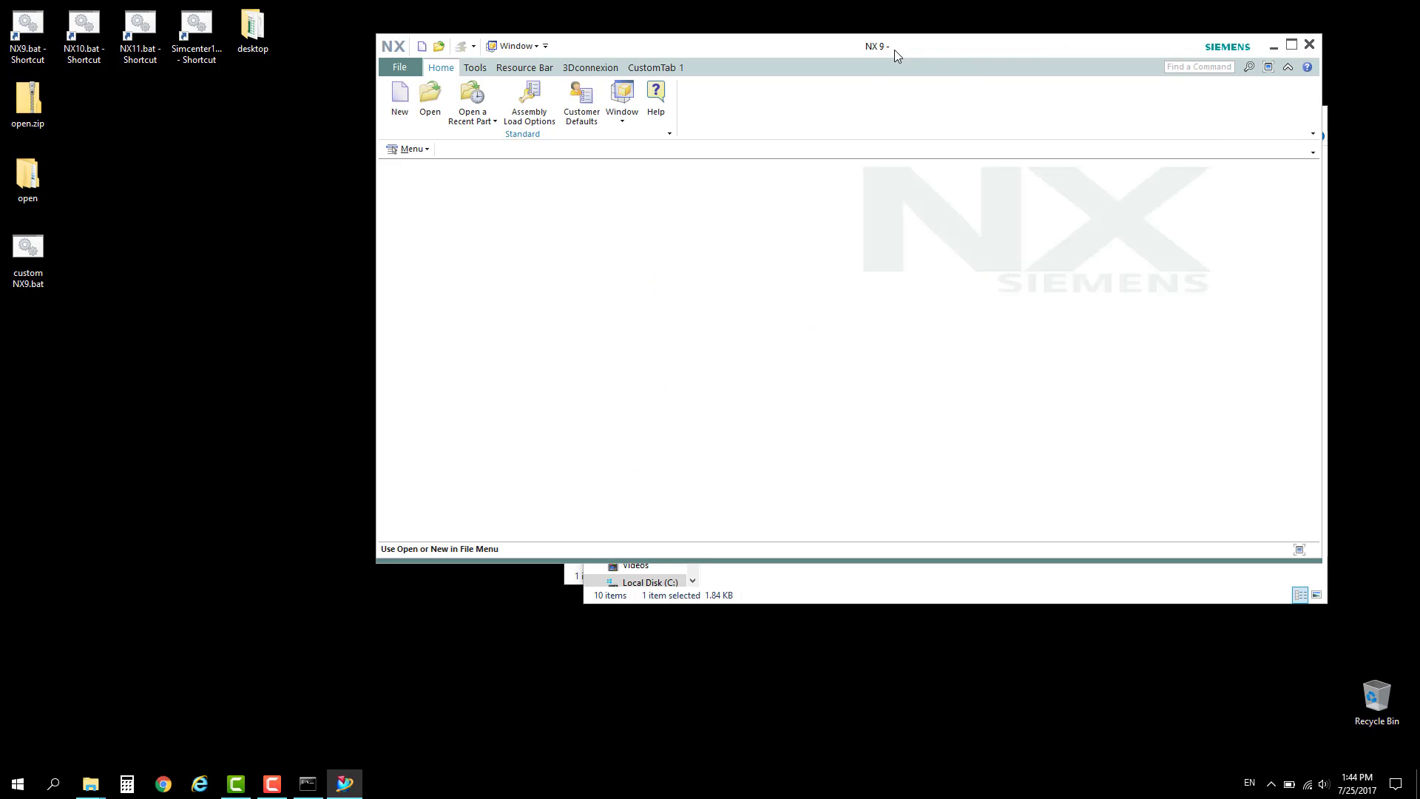
{"action": "double_click", "coordinate": [877, 34]}
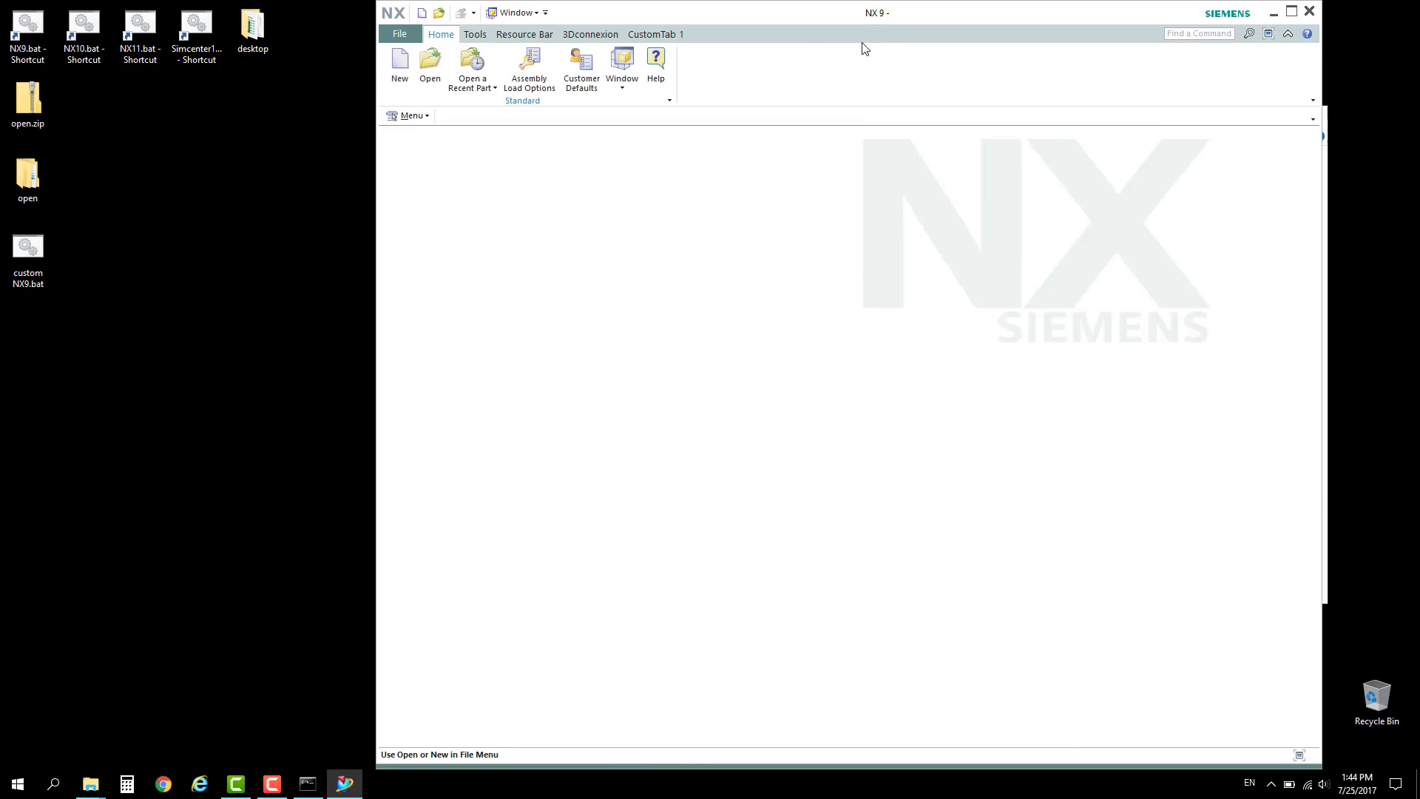
{"action": "left_click", "coordinate": [399, 68]}
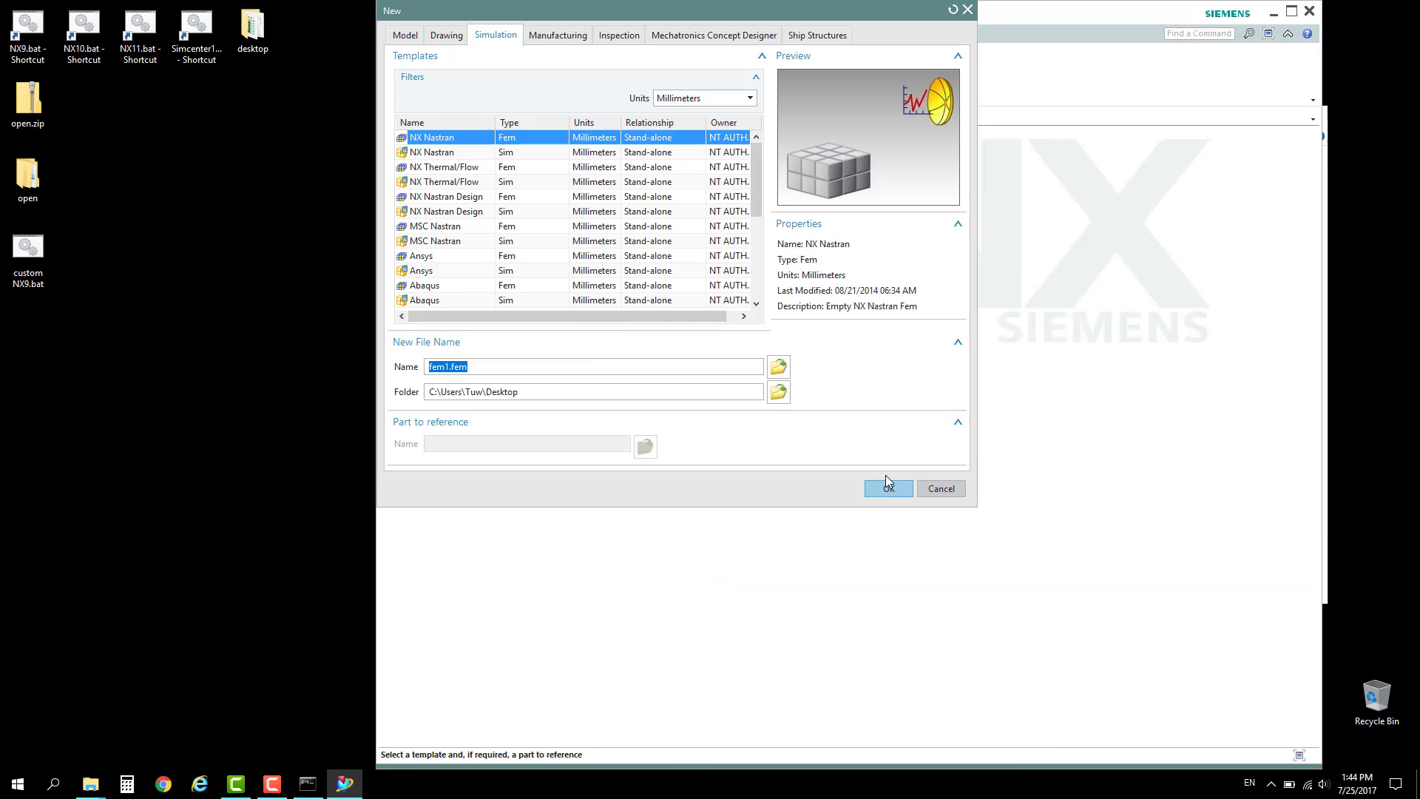
{"action": "left_click", "coordinate": [884, 491]}
{"action": "left_click", "coordinate": [402, 35]}
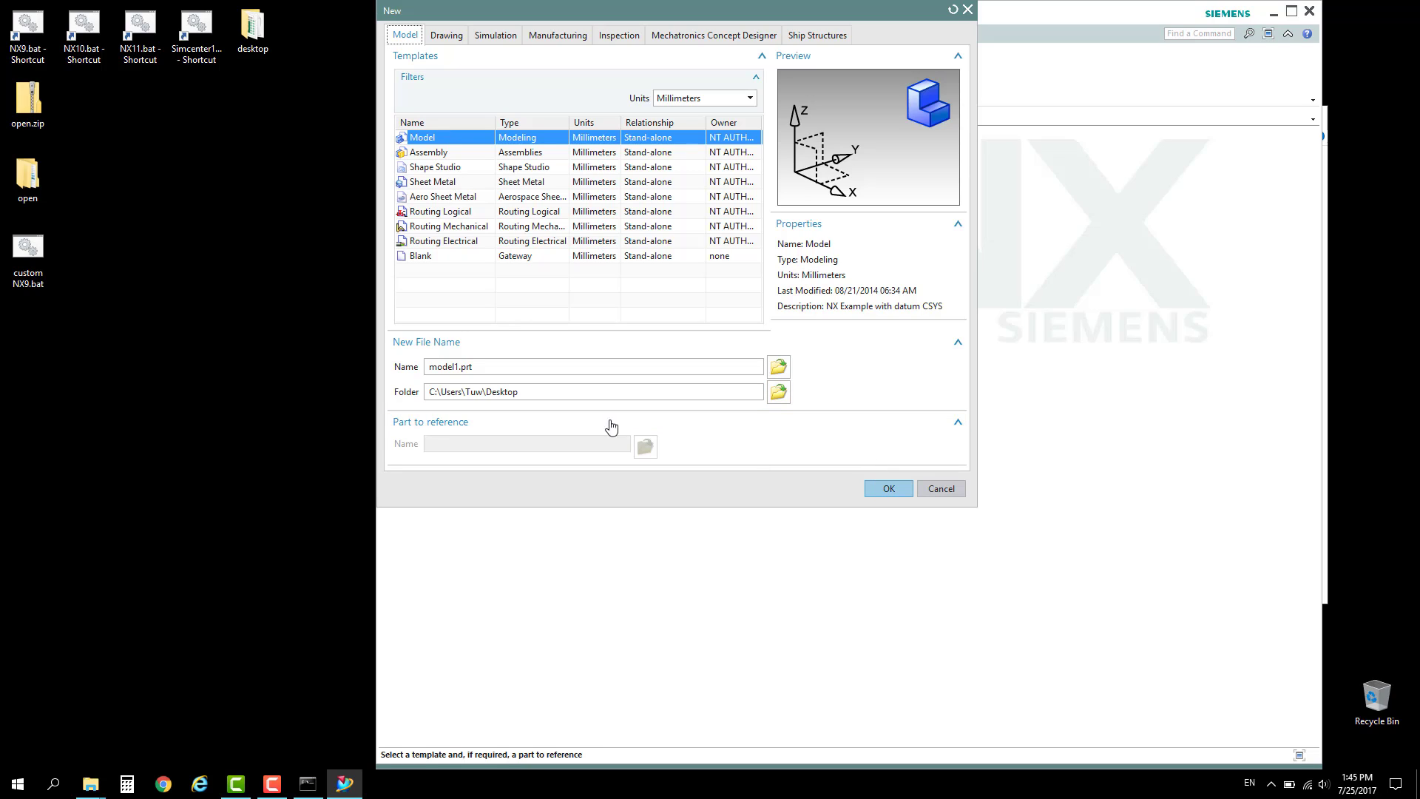
- Create model1.prt with a 100 mm Block feature and move it into Advanced Simulation
{"action": "left_click", "coordinate": [884, 489]}
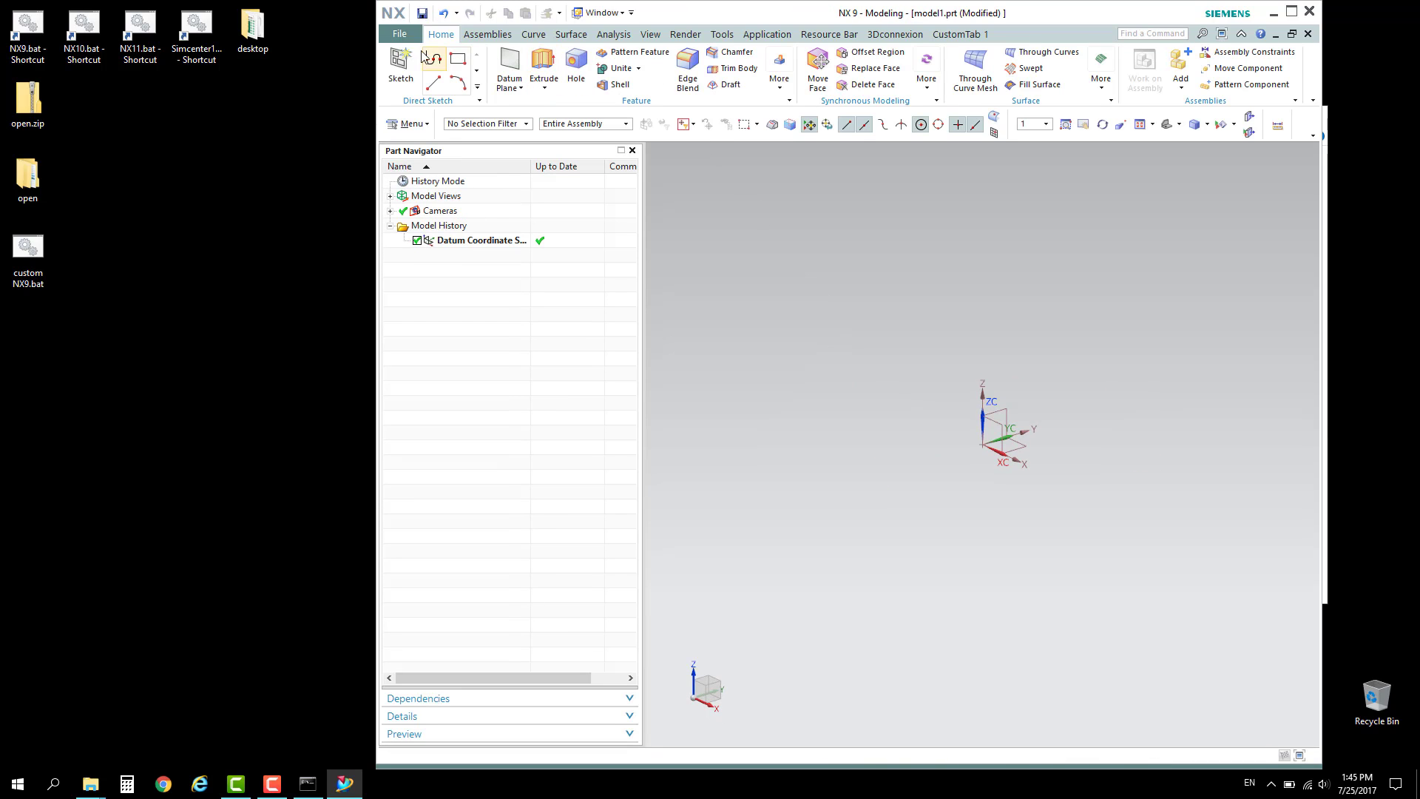
{"action": "left_click", "coordinate": [778, 58]}
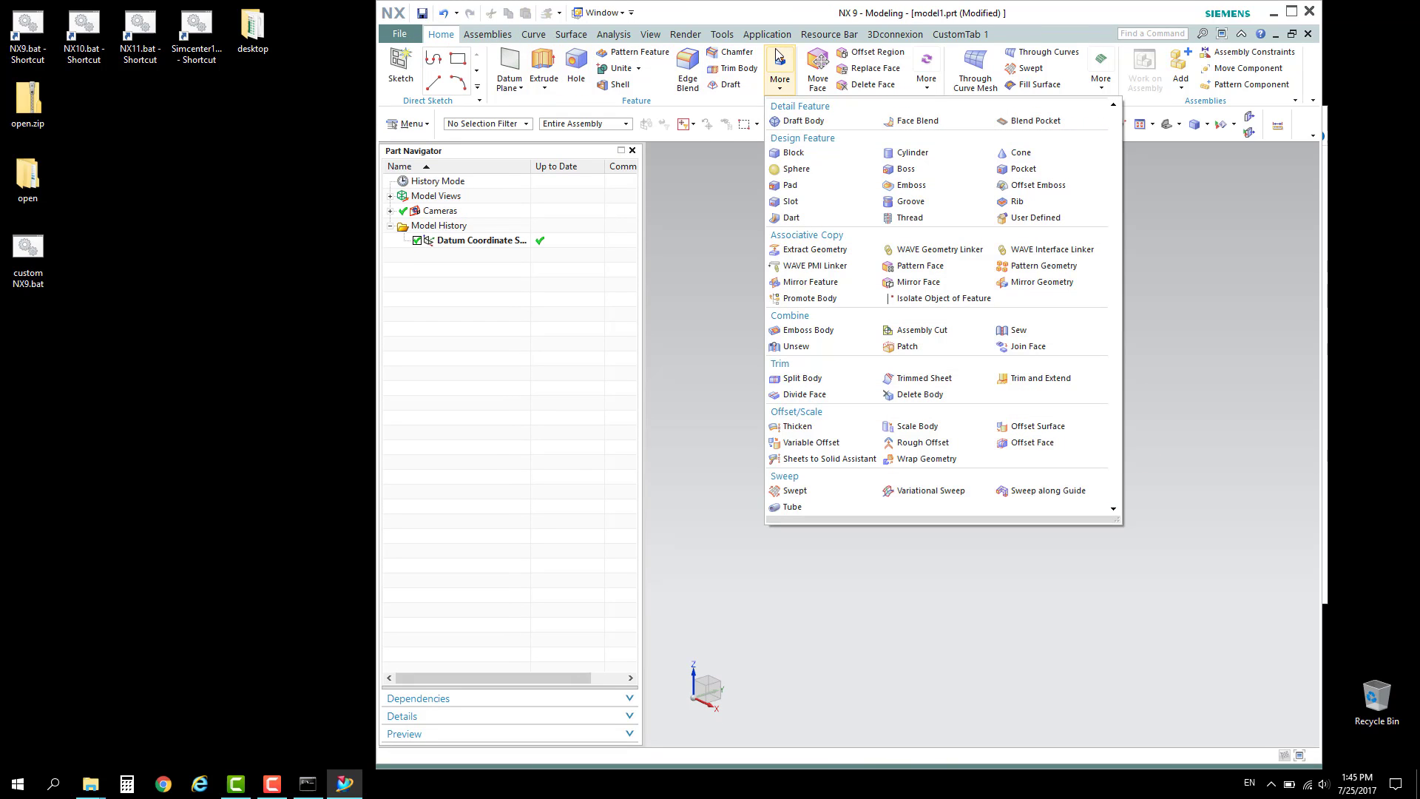
{"action": "left_click", "coordinate": [851, 155]}
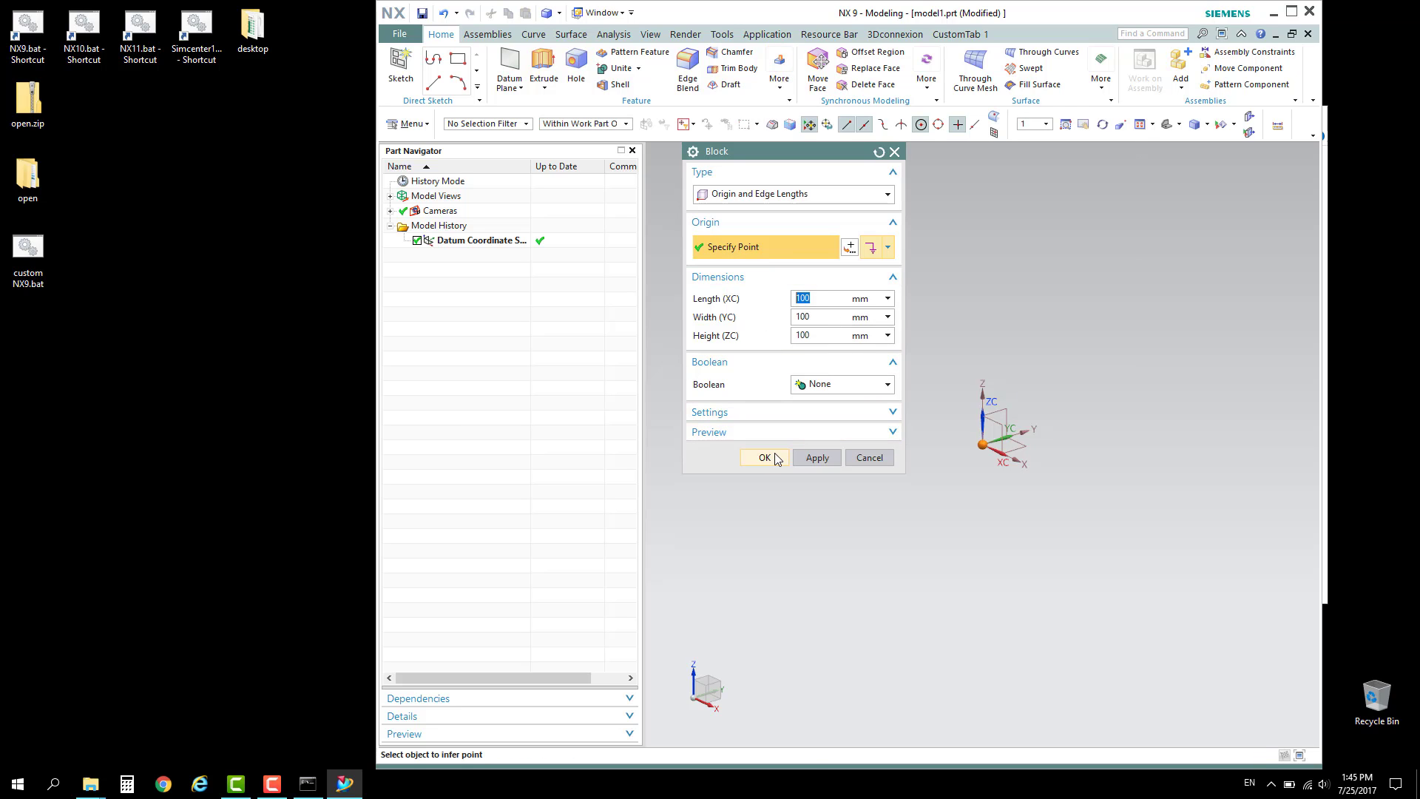
{"action": "left_click", "coordinate": [771, 457]}
{"action": "left_click", "coordinate": [400, 34]}
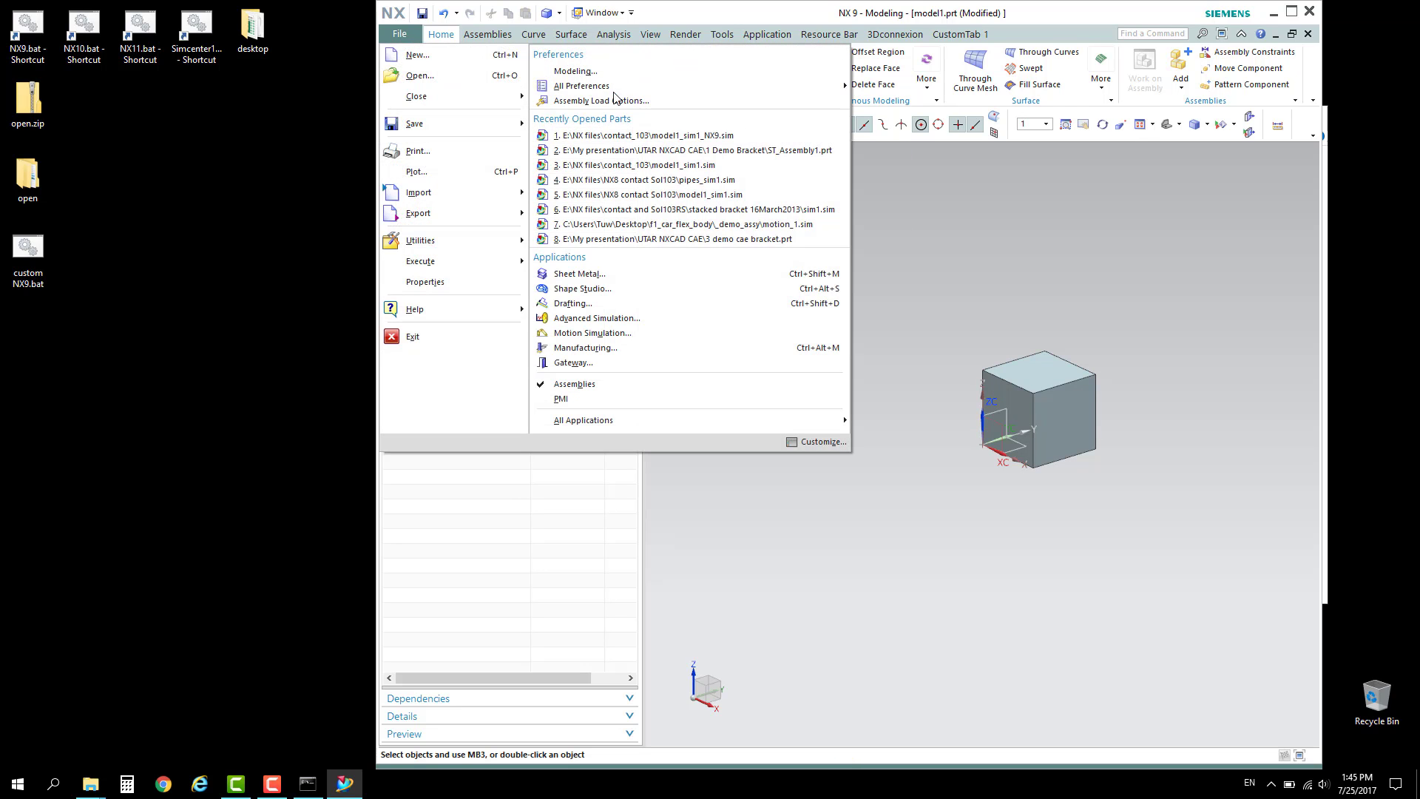
- Create the FEM file model1_fem1.fem for model1.prt
{"action": "left_click", "coordinate": [630, 318]}
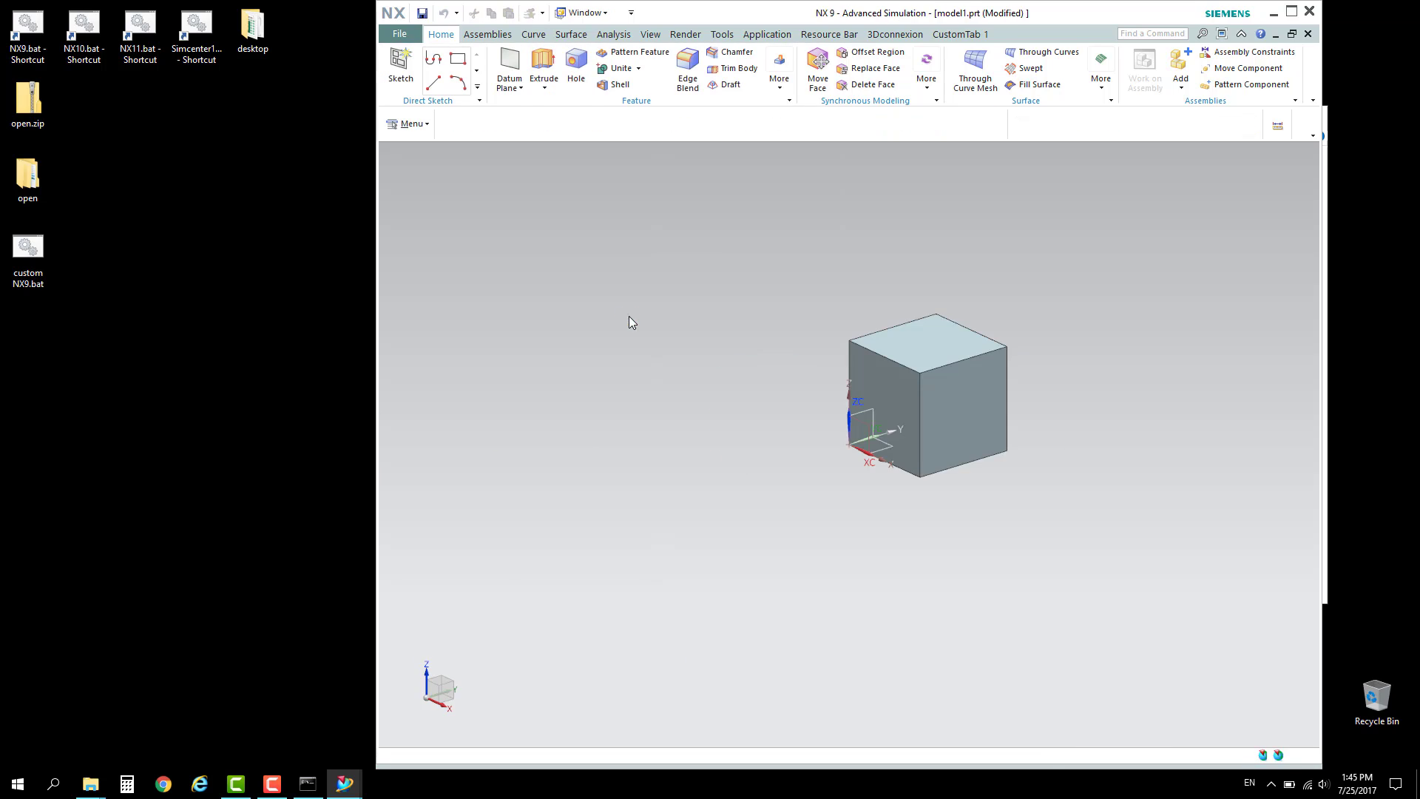
{"action": "right_click", "coordinate": [449, 170]}
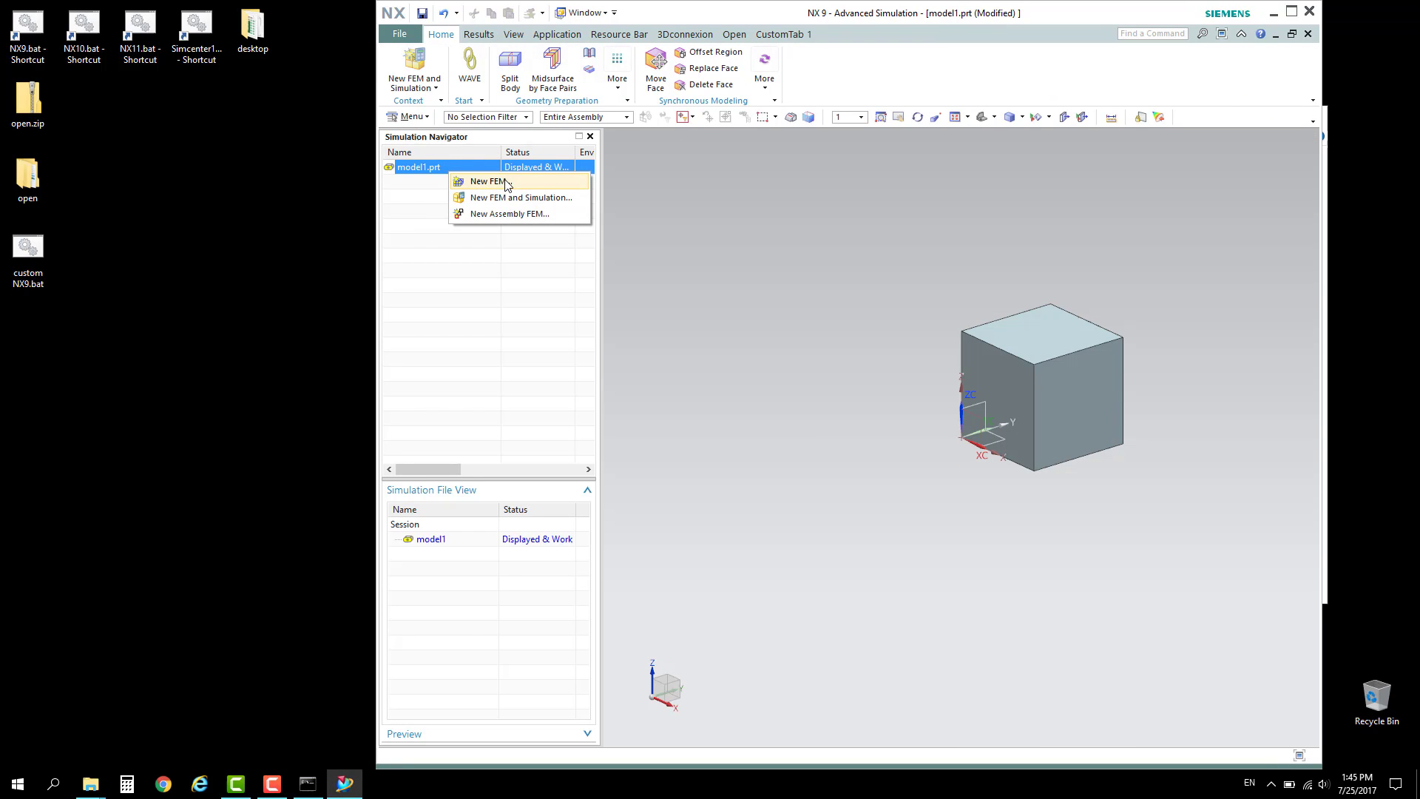
{"action": "left_click", "coordinate": [507, 183]}
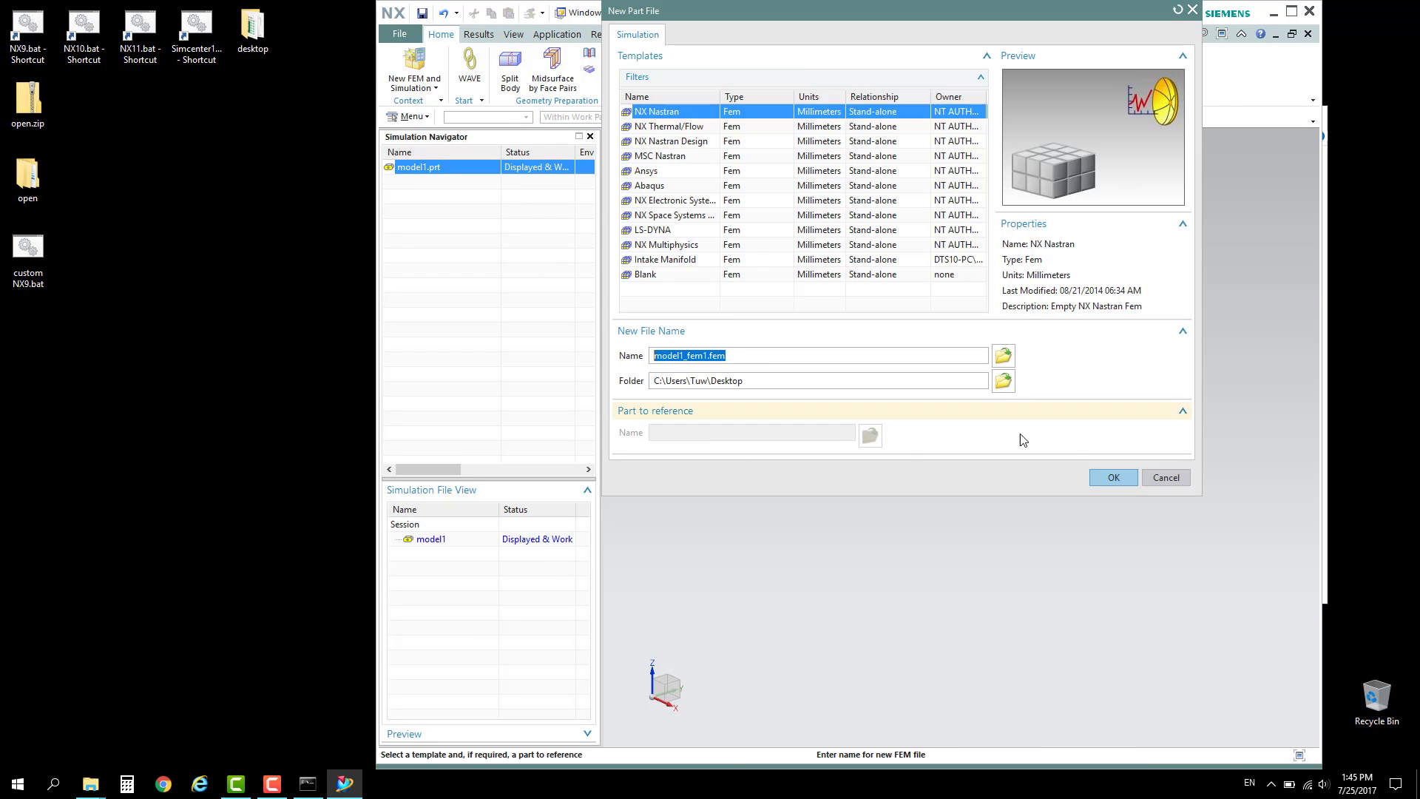
{"action": "left_click", "coordinate": [1109, 477]}
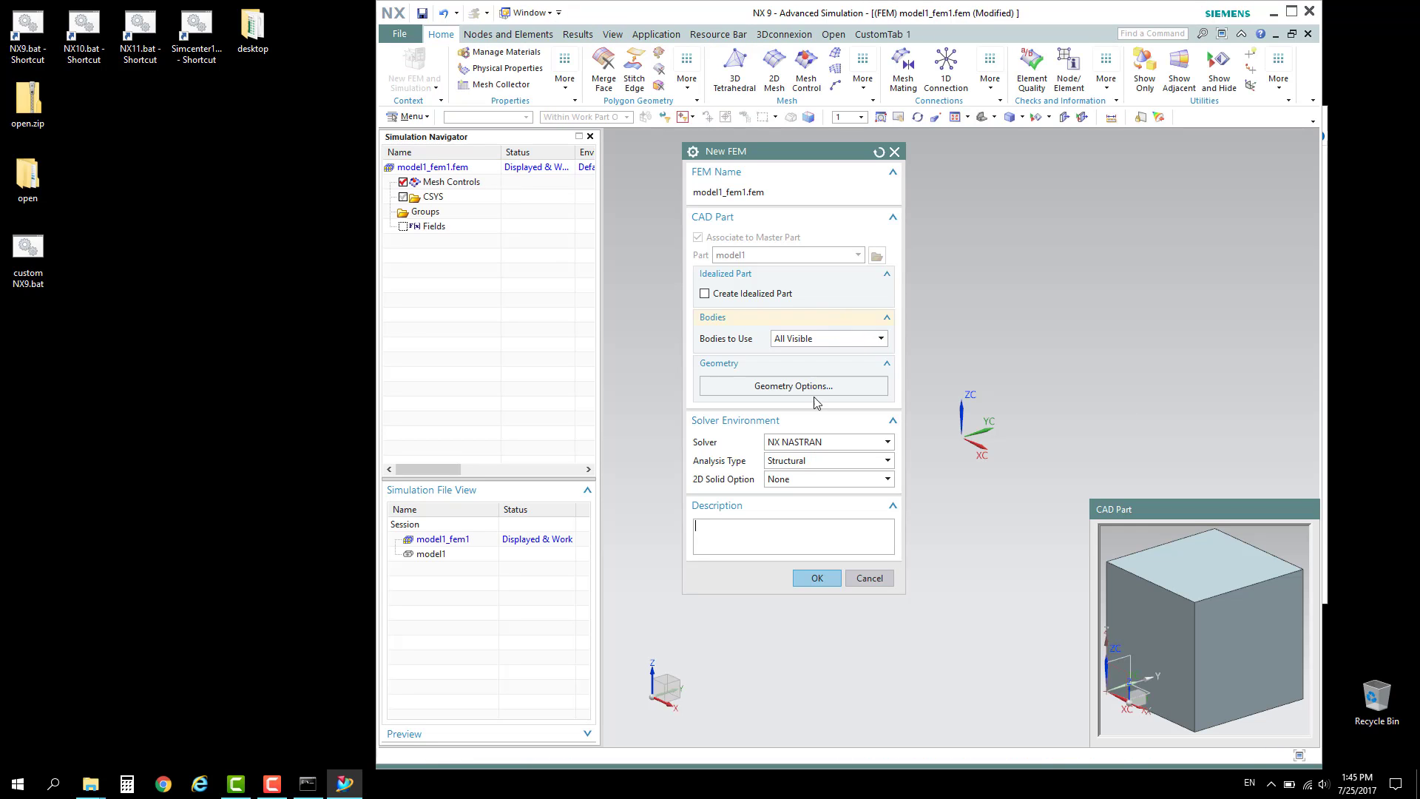
{"action": "left_click", "coordinate": [817, 578]}
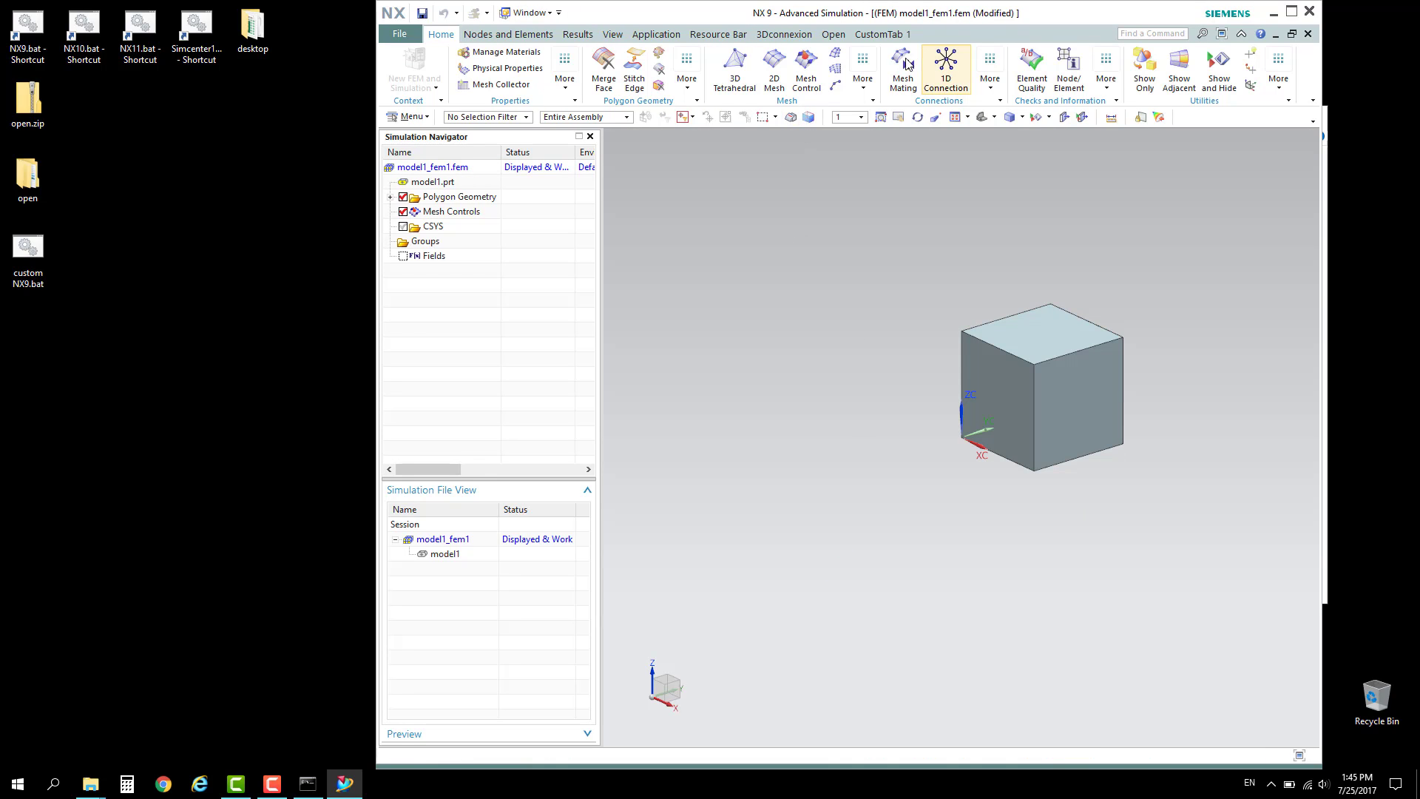
- Mesh the cube with a 3D swept CHEXA(8) mesh from its top face at 31.6 mm element size
{"action": "left_click", "coordinate": [834, 56]}
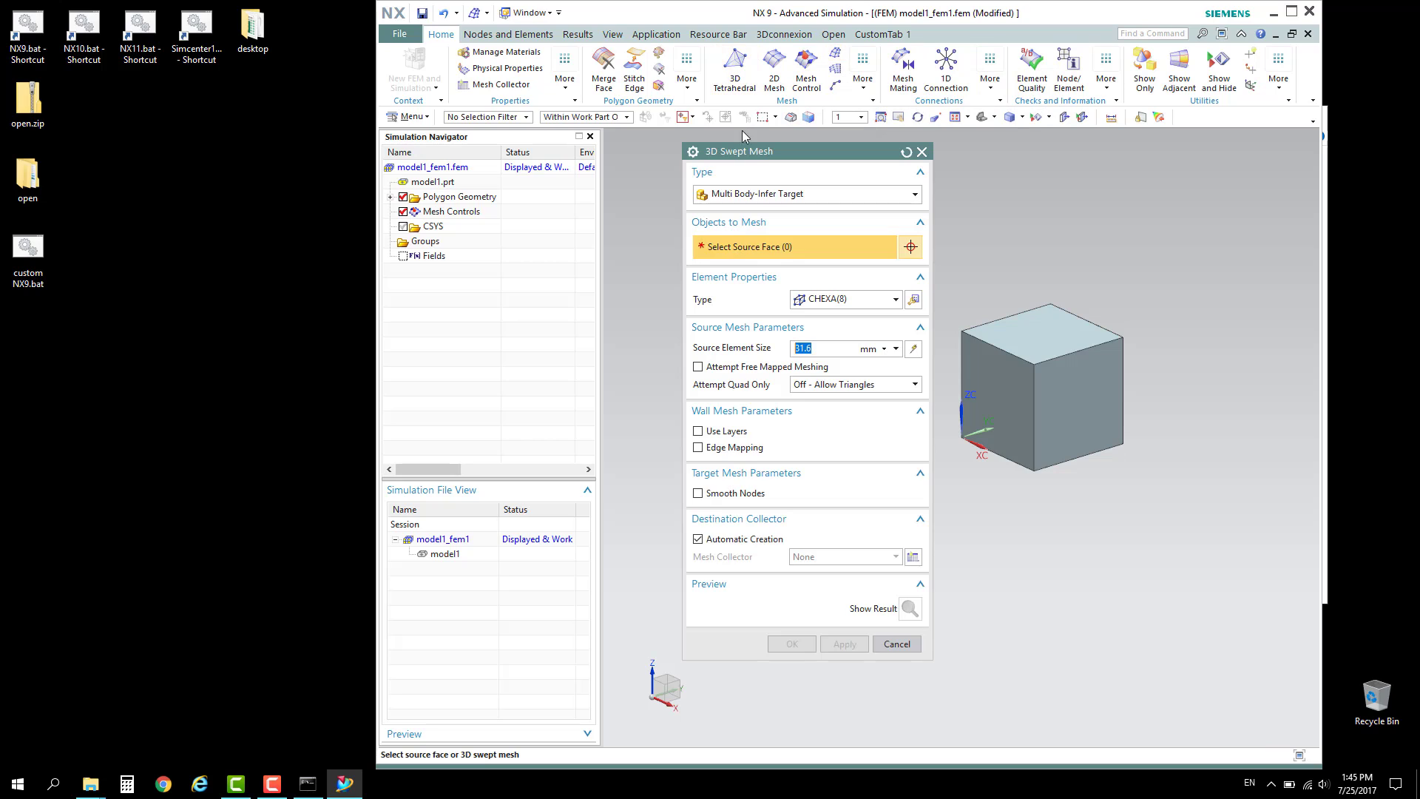
{"action": "left_click", "coordinate": [1045, 344]}
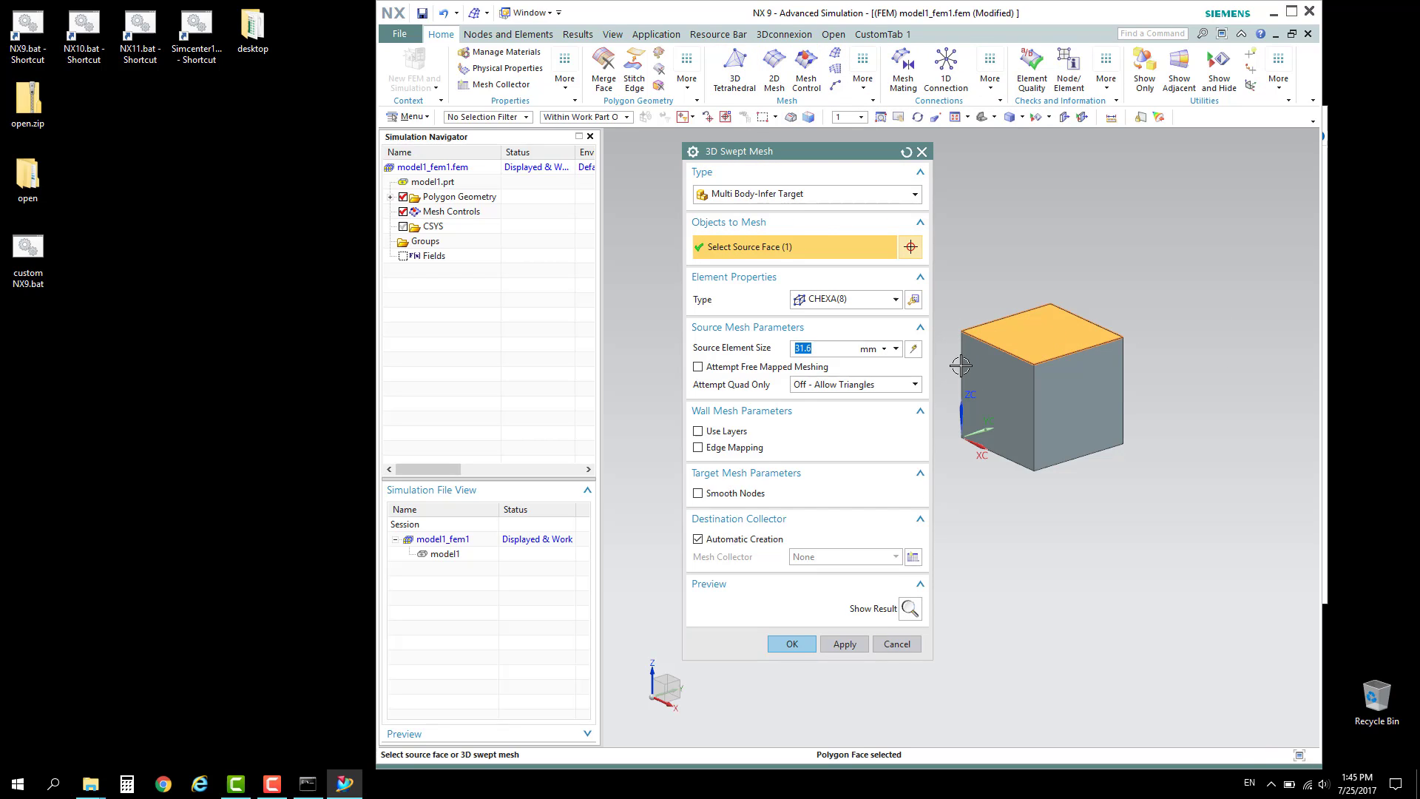
{"action": "left_click", "coordinate": [913, 351]}
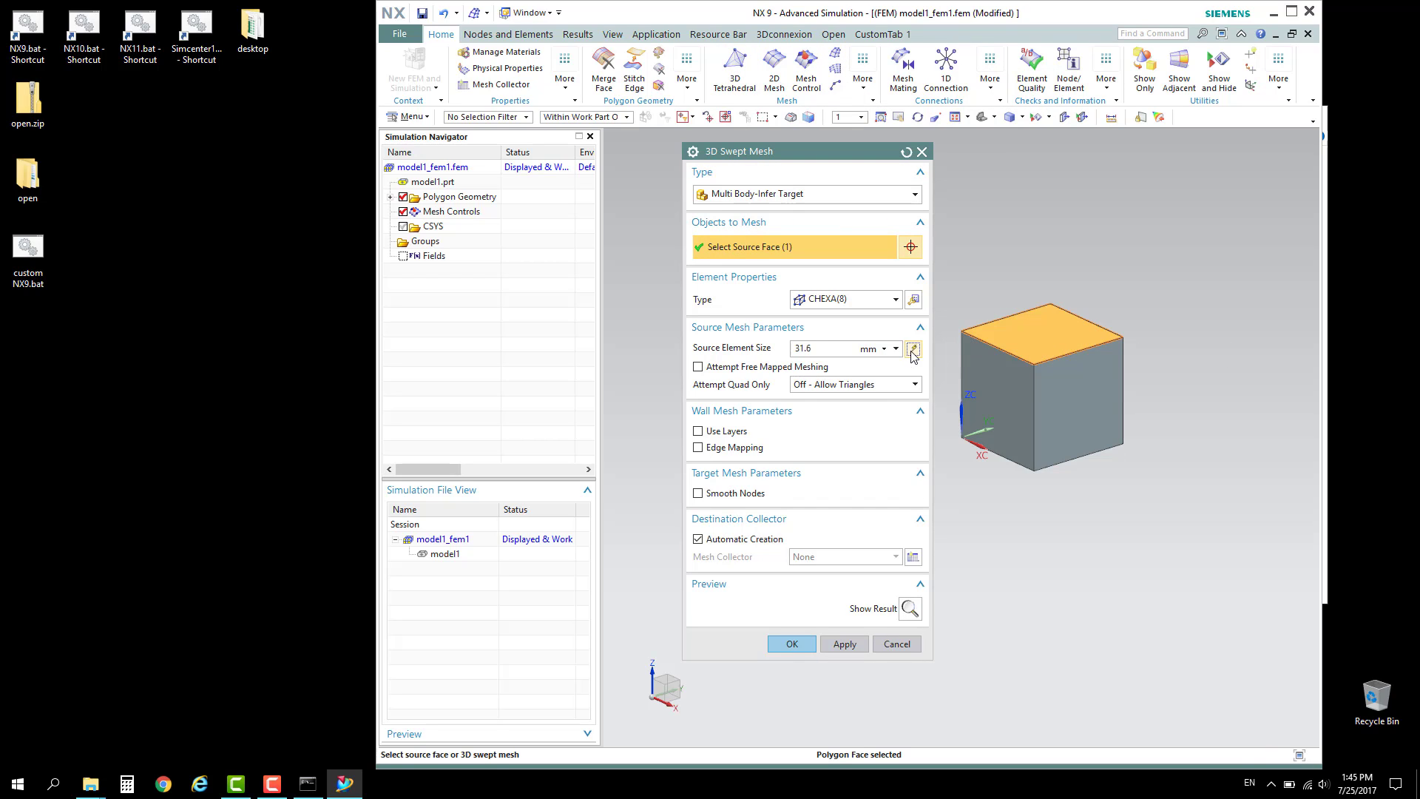
{"action": "left_click", "coordinate": [802, 649]}
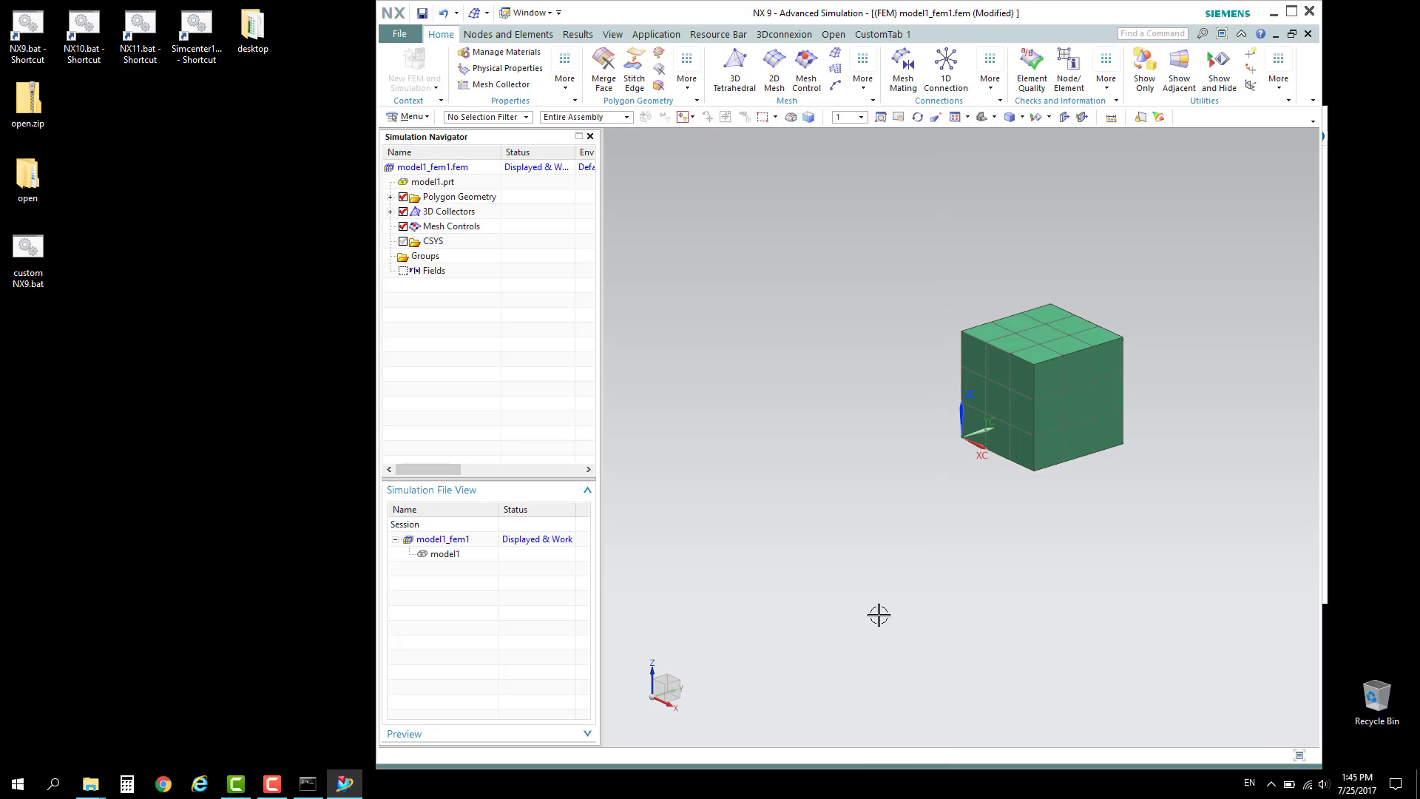
- Add a new empty ribbon tab named CustomTab 2 through Customize > Ribbon Tabs
{"action": "middle_click_drag", "start_coordinate": [1041, 447], "coordinate": [951, 432], "text": "shift"}
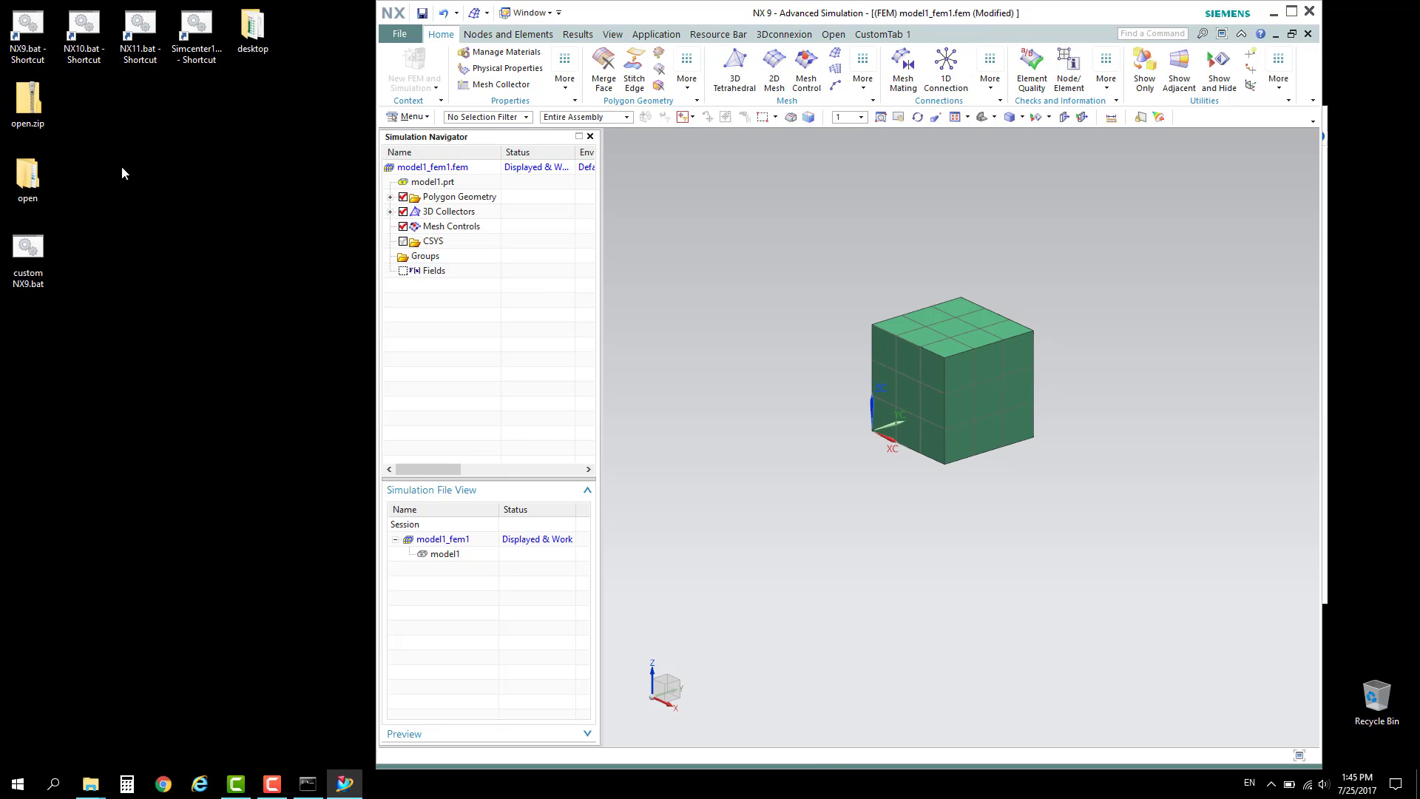
{"action": "right_click", "coordinate": [1011, 76]}
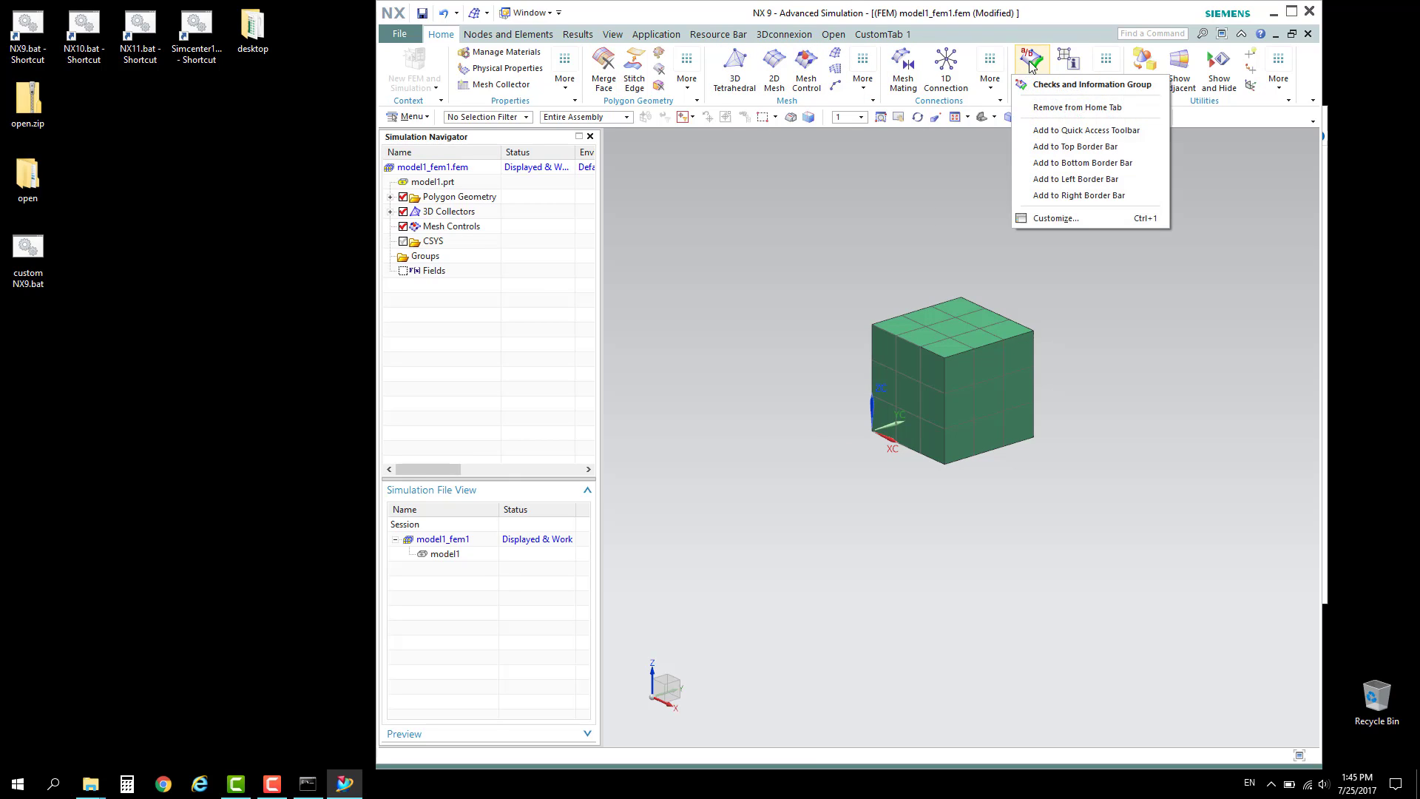
{"action": "left_click", "coordinate": [1063, 220]}
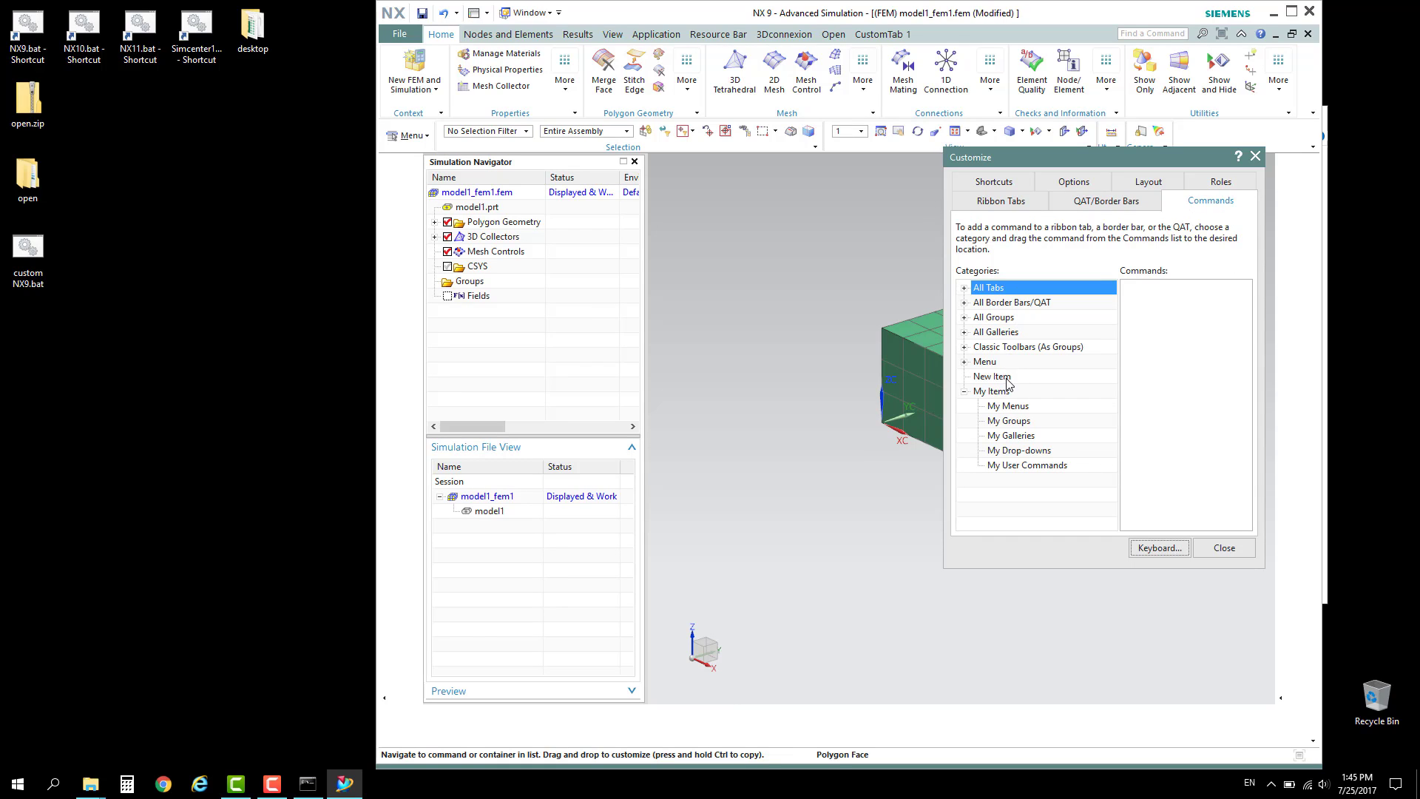
{"action": "left_click", "coordinate": [991, 377]}
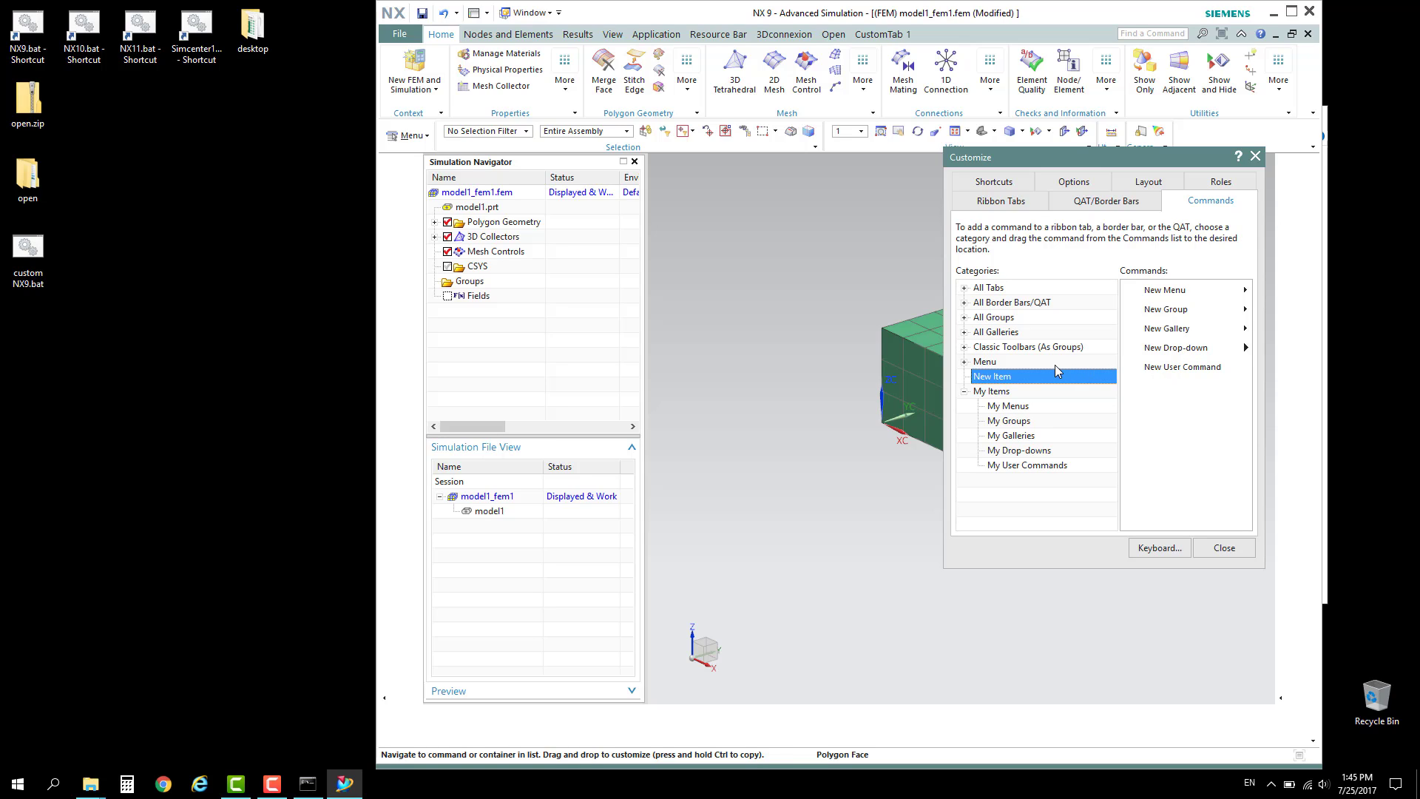
{"action": "left_click", "coordinate": [1003, 202]}
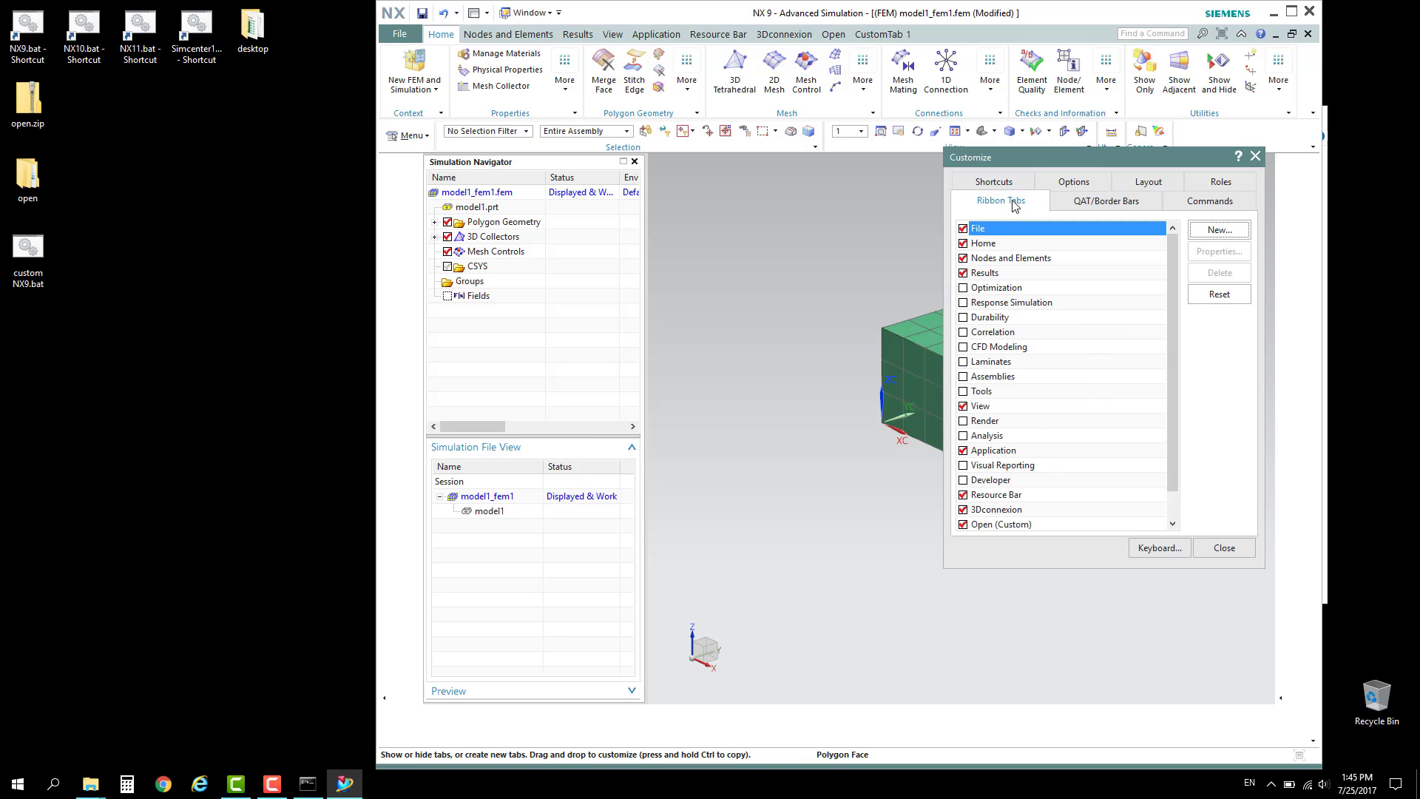
{"action": "left_click", "coordinate": [1213, 232]}
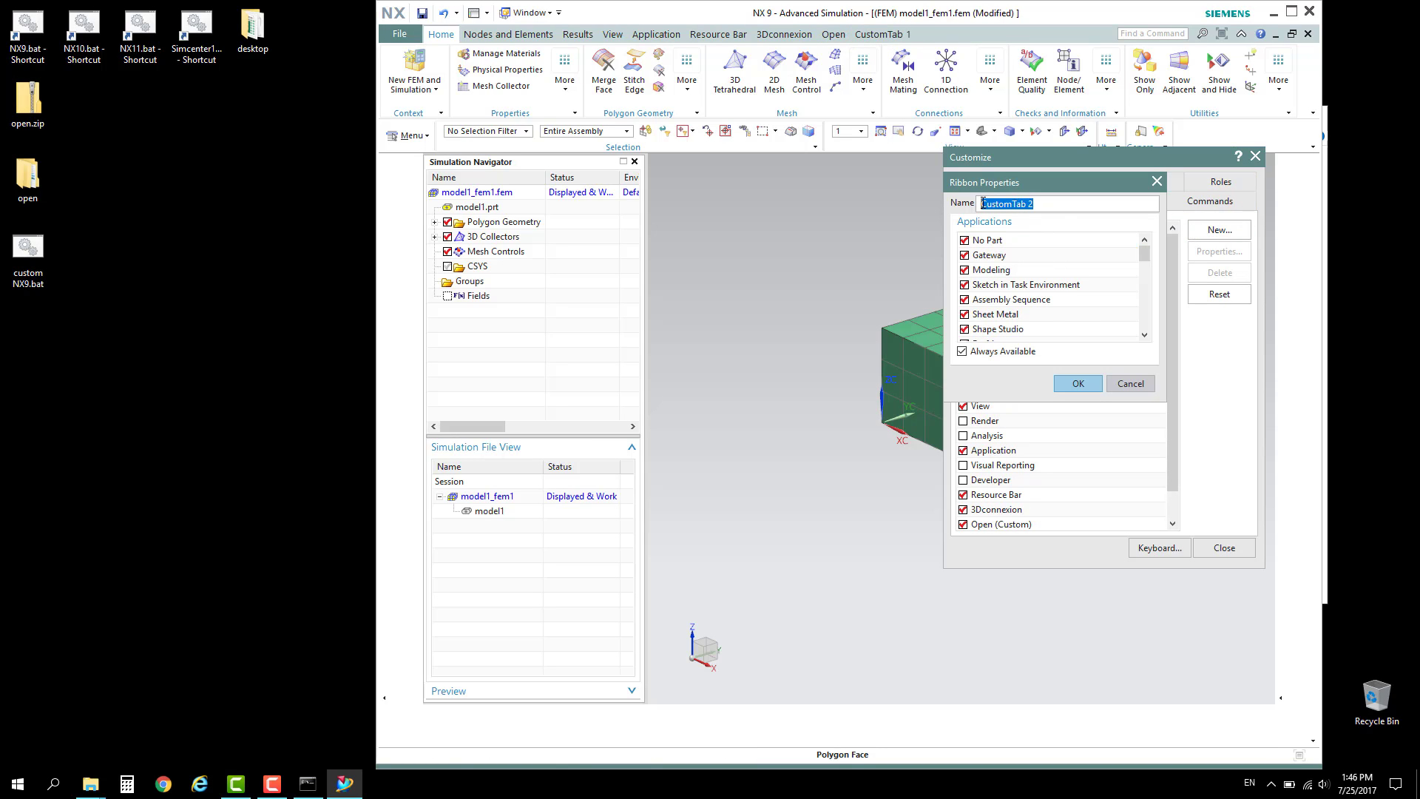
{"action": "left_click", "coordinate": [1077, 382]}
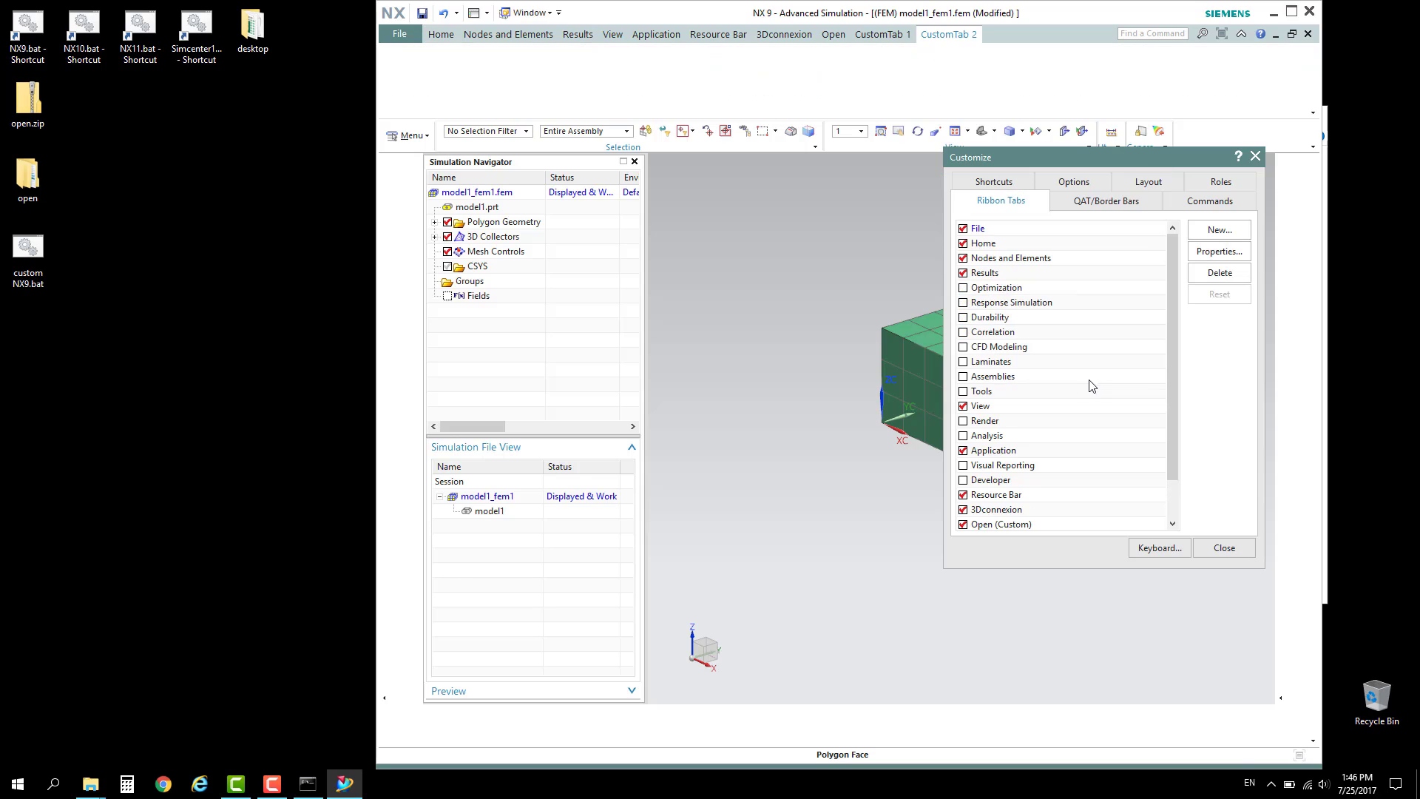
- Add a New User Command button to CustomTab 2
{"action": "left_click", "coordinate": [1213, 203]}
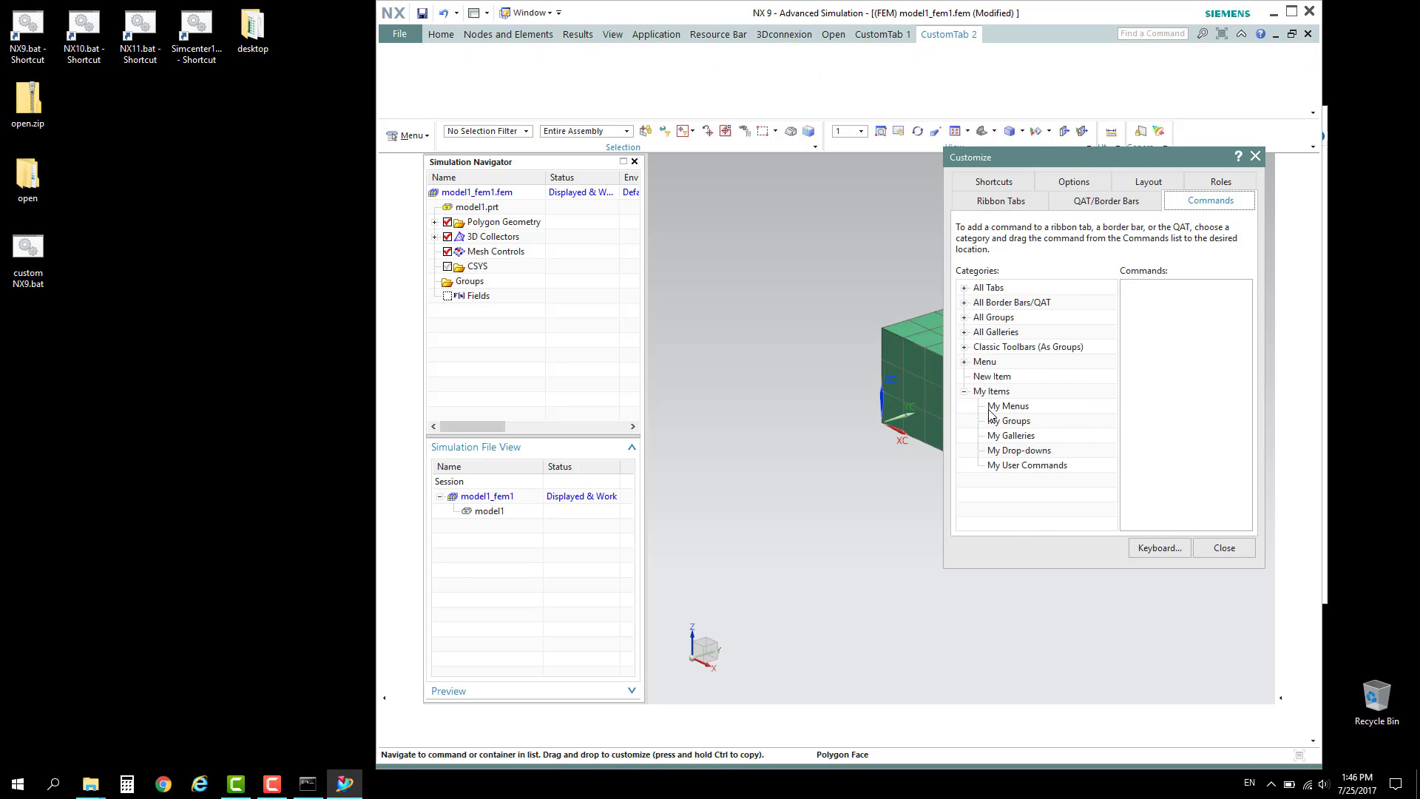
{"action": "left_click", "coordinate": [1007, 377]}
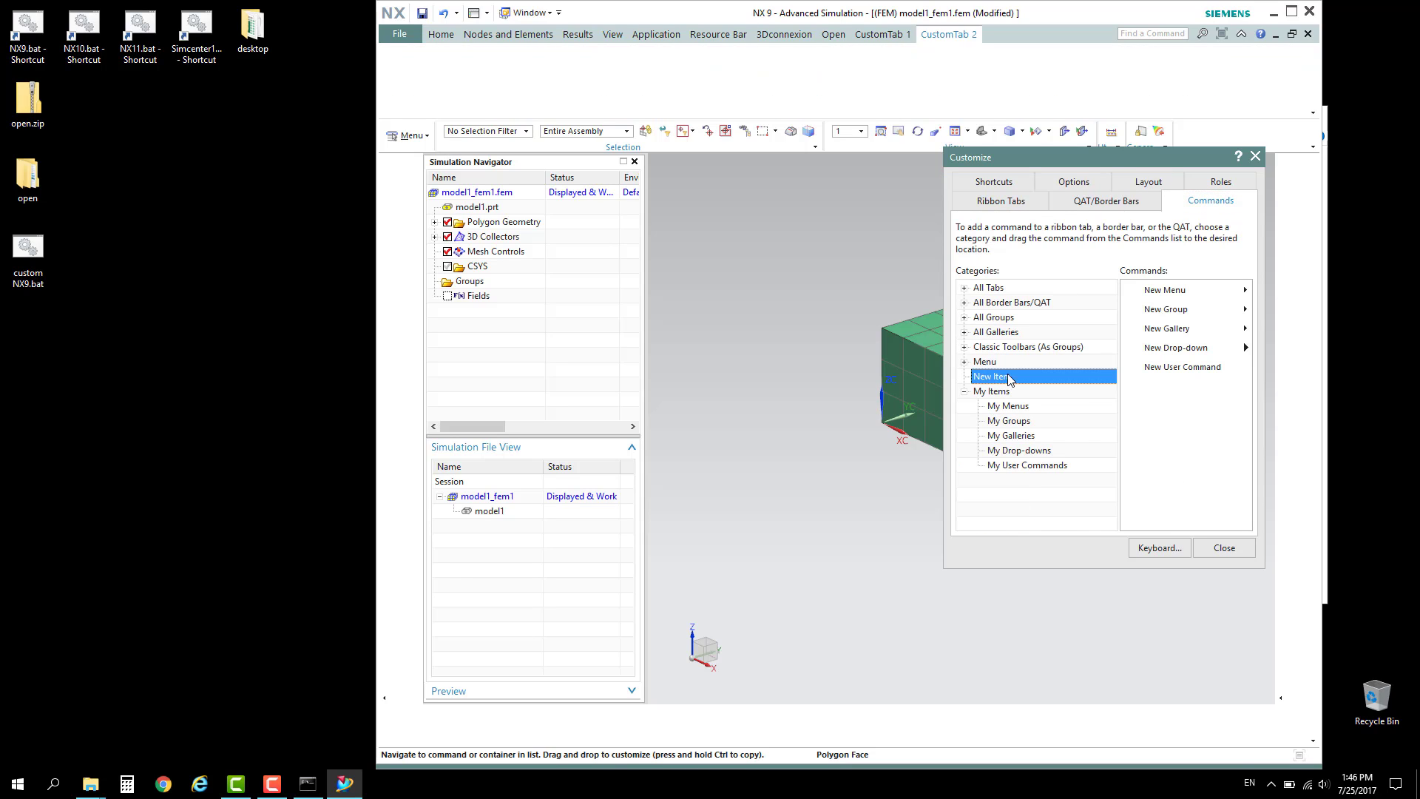
{"action": "left_click", "coordinate": [1179, 374]}
{"action": "left_click_drag", "start_coordinate": [1195, 375], "coordinate": [415, 73]}
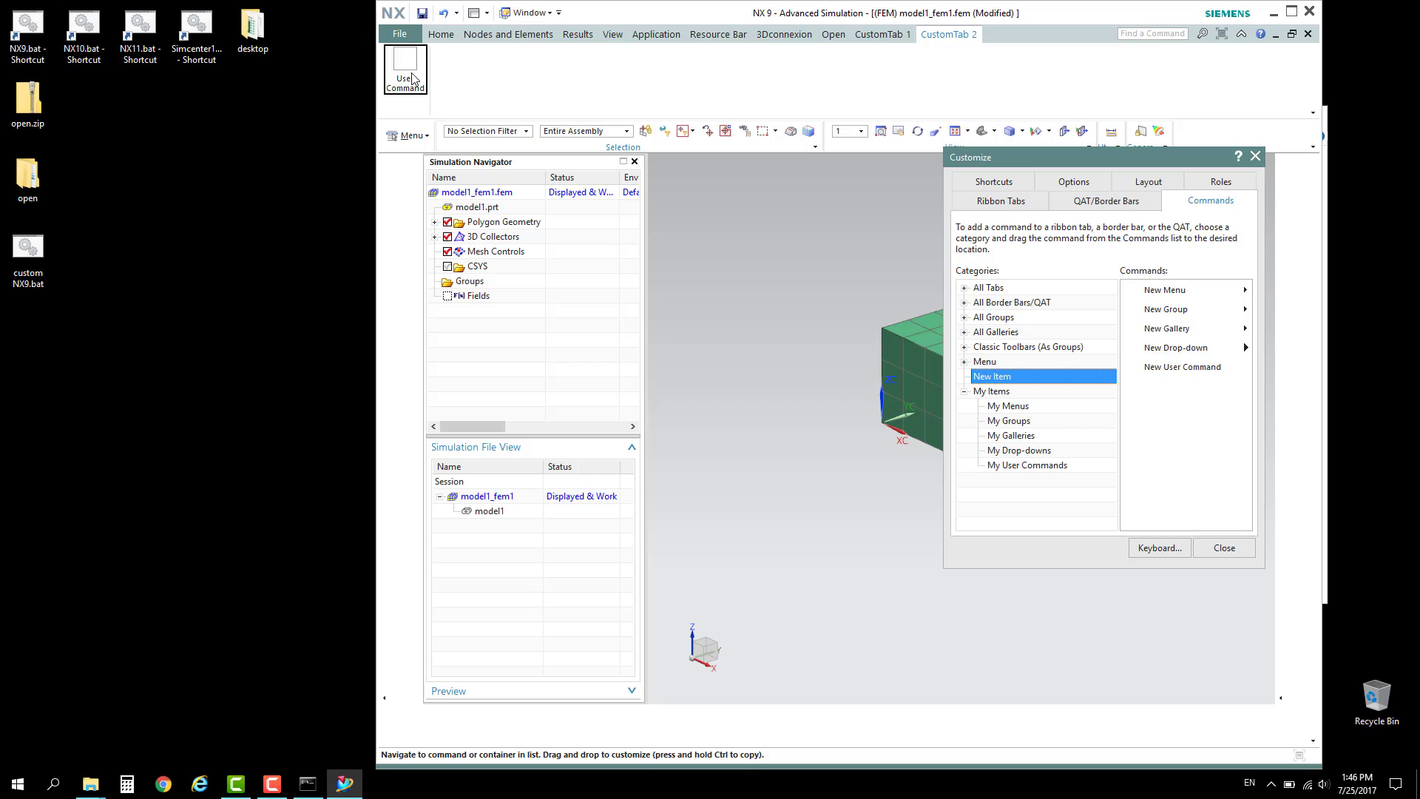
- Assign Desktop\open\Application\Transform_element1.vb as the button's action and close Customize
{"action": "right_click", "coordinate": [406, 68]}
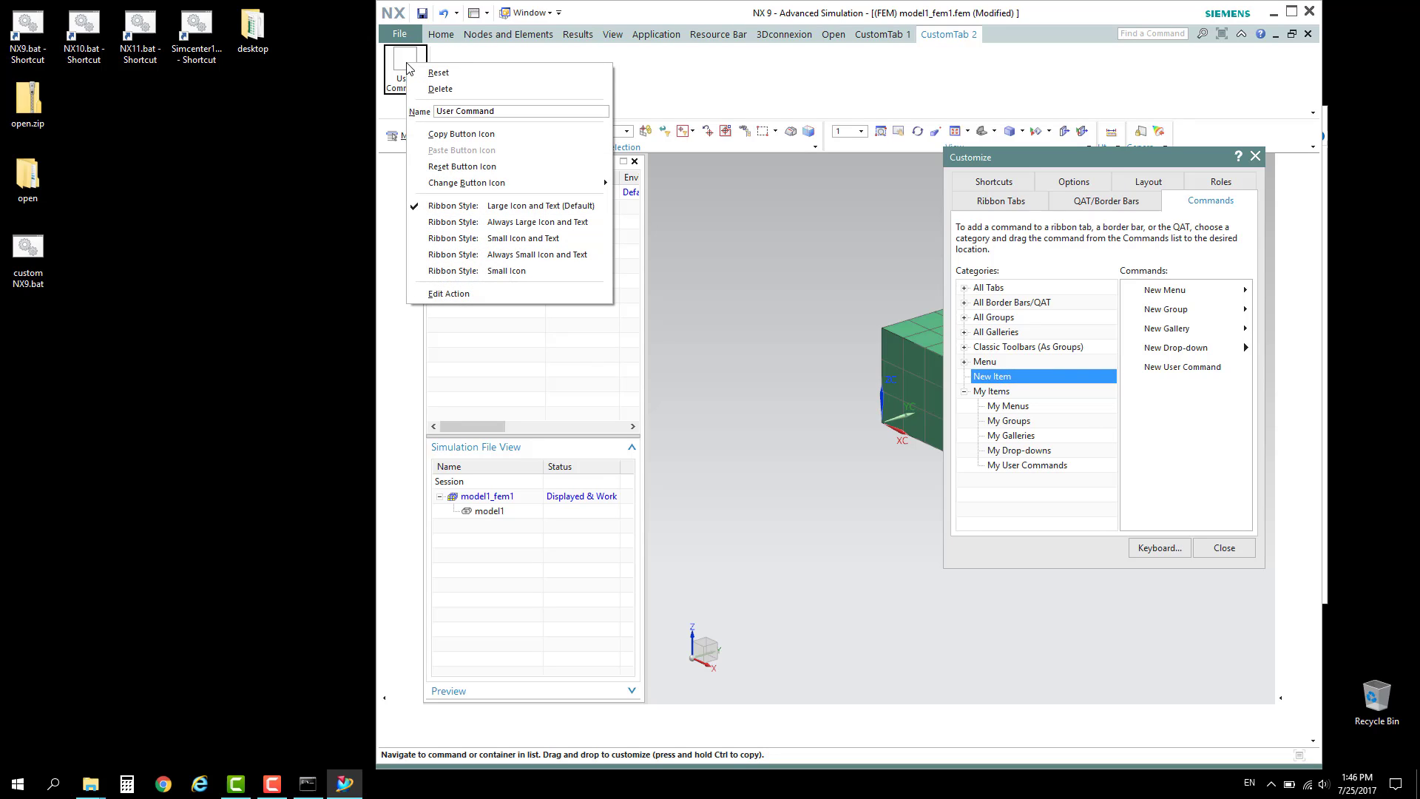
{"action": "left_click", "coordinate": [473, 294]}
{"action": "left_click", "coordinate": [1255, 263]}
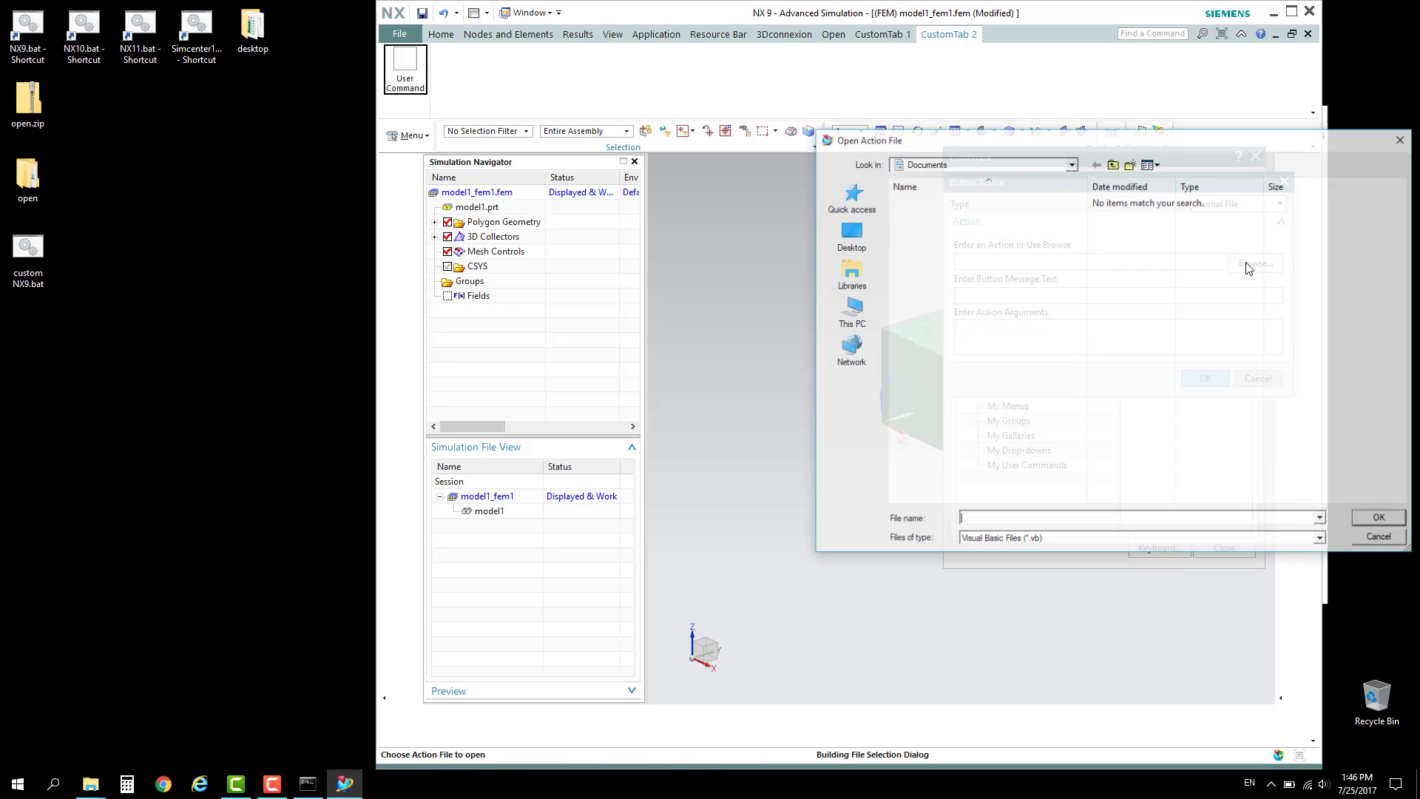
{"action": "left_click", "coordinate": [850, 237]}
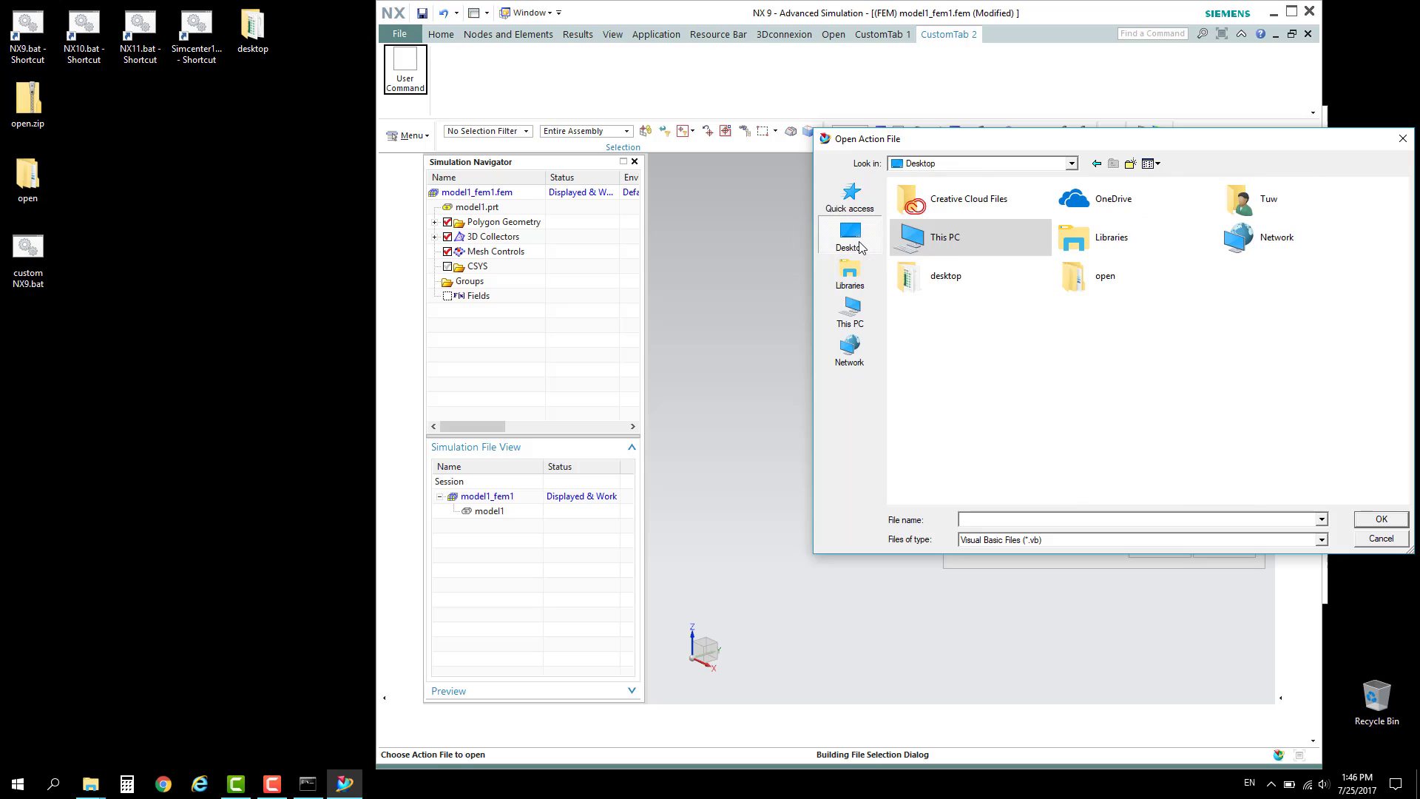
{"action": "double_click", "coordinate": [1077, 286]}
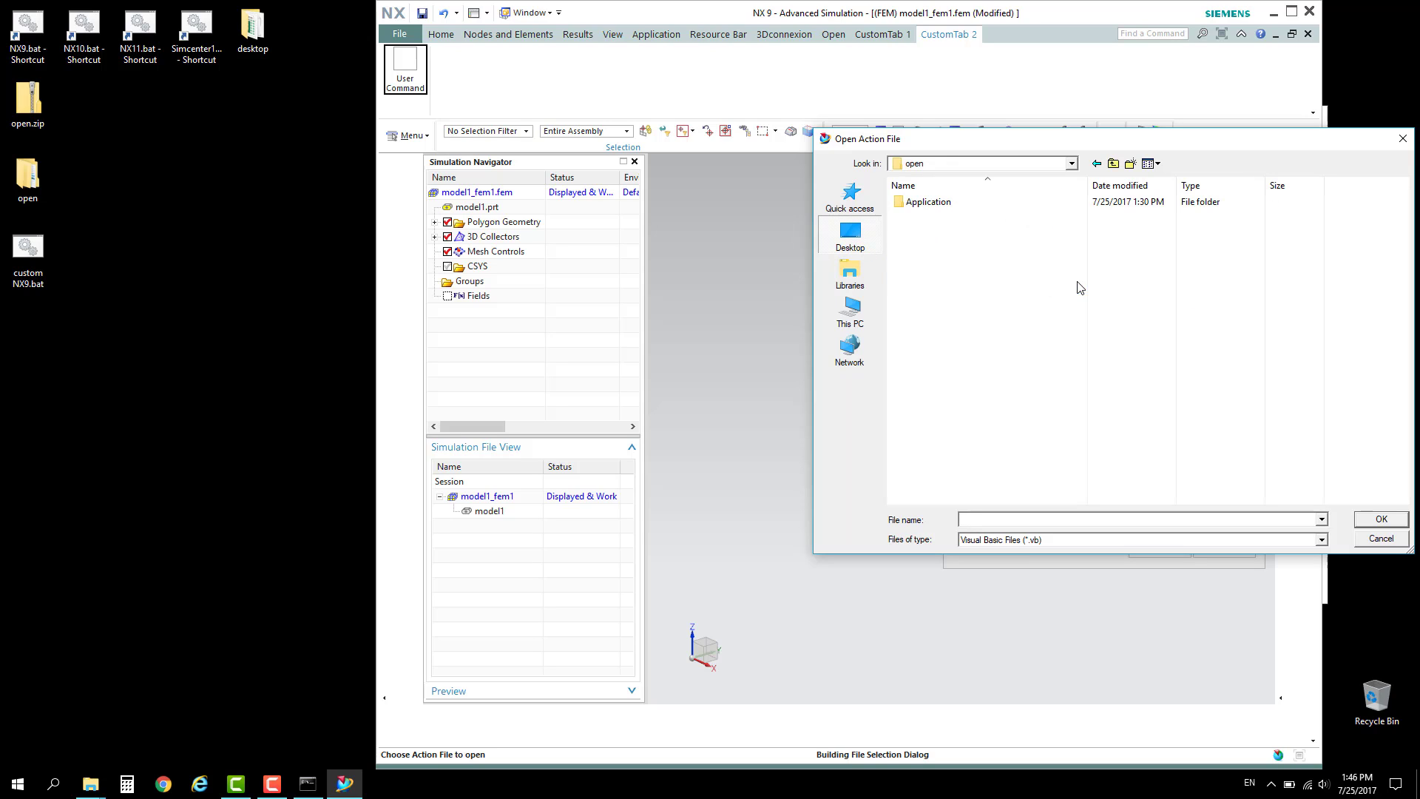
{"action": "double_click", "coordinate": [939, 210]}
{"action": "left_click", "coordinate": [939, 211]}
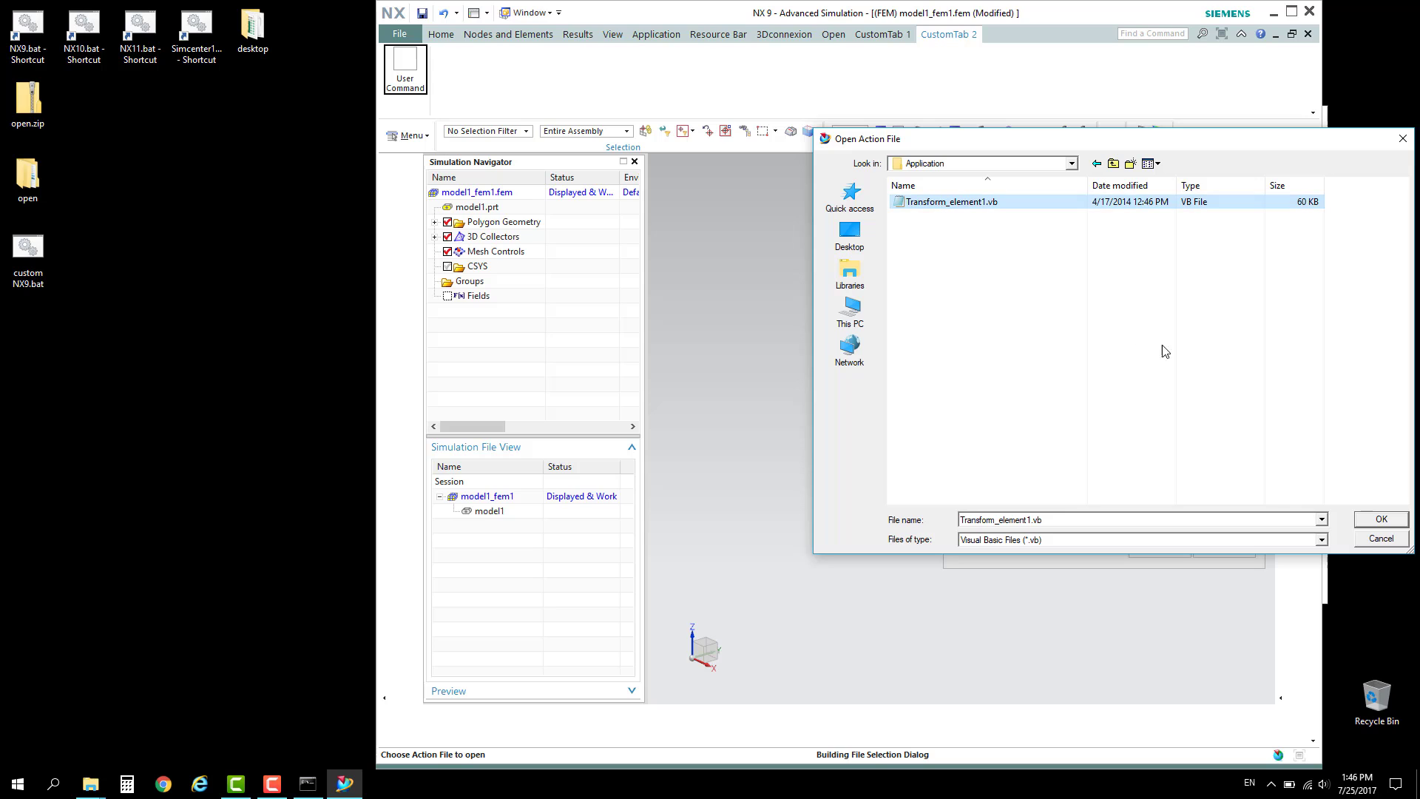
{"action": "left_click", "coordinate": [1380, 519]}
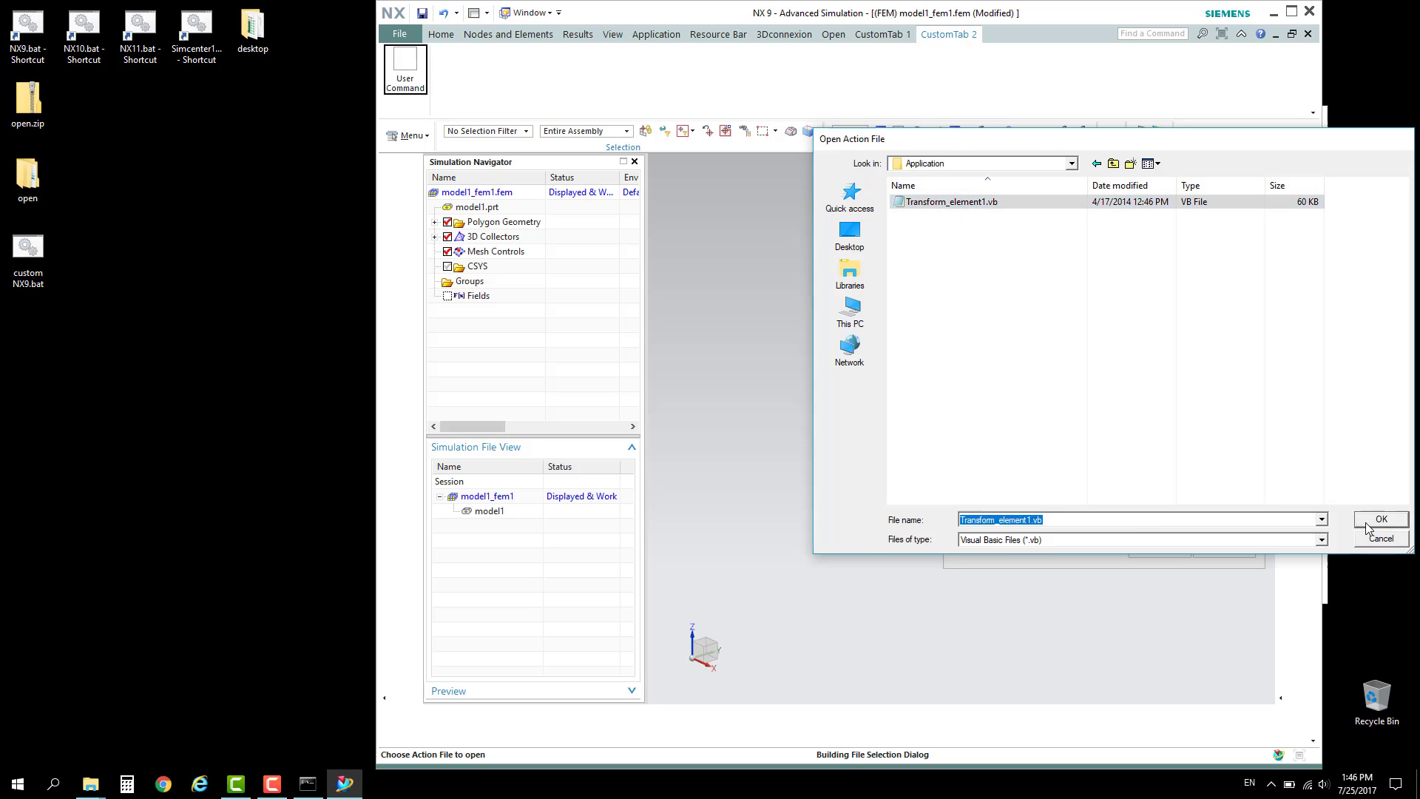
{"action": "left_click", "coordinate": [1204, 378]}
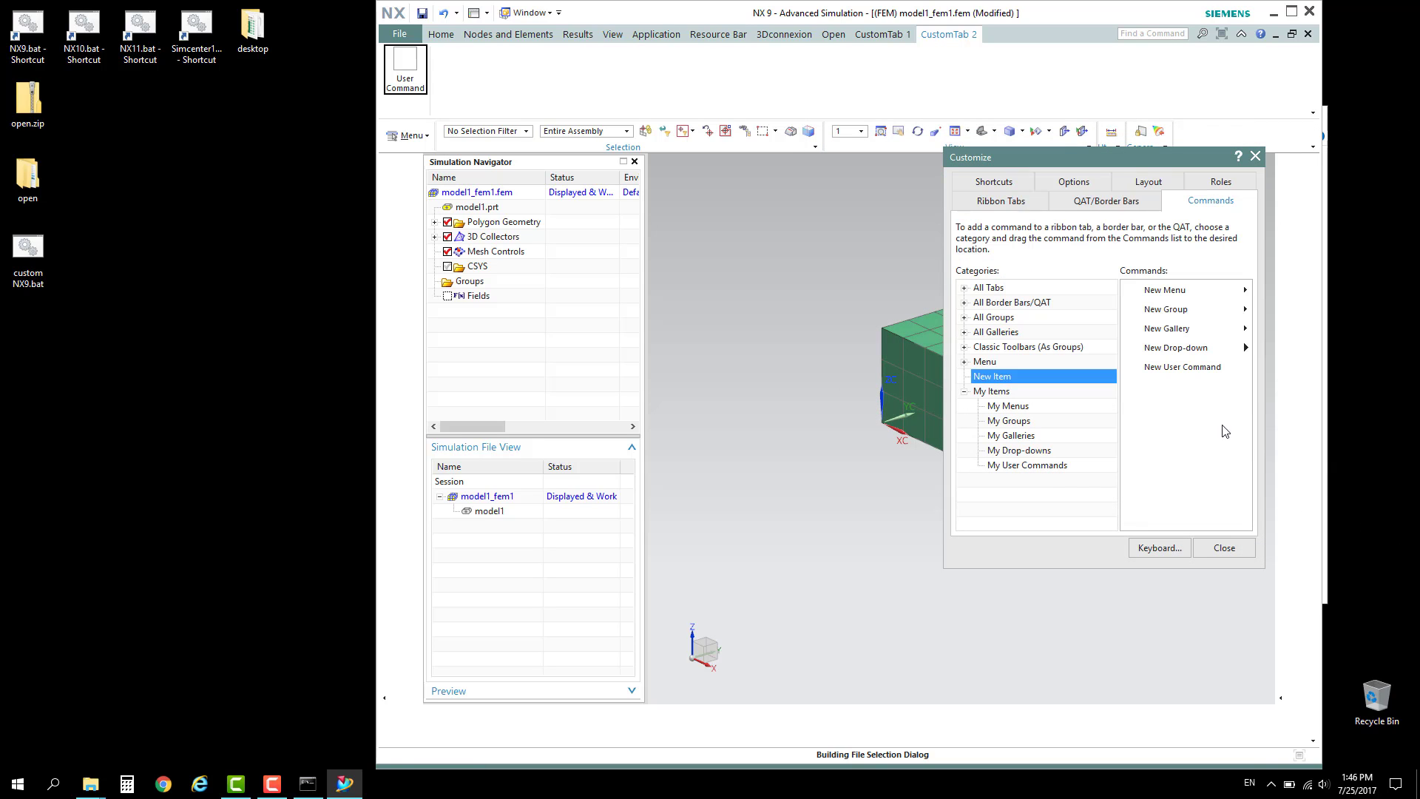
{"action": "left_click", "coordinate": [1228, 551]}
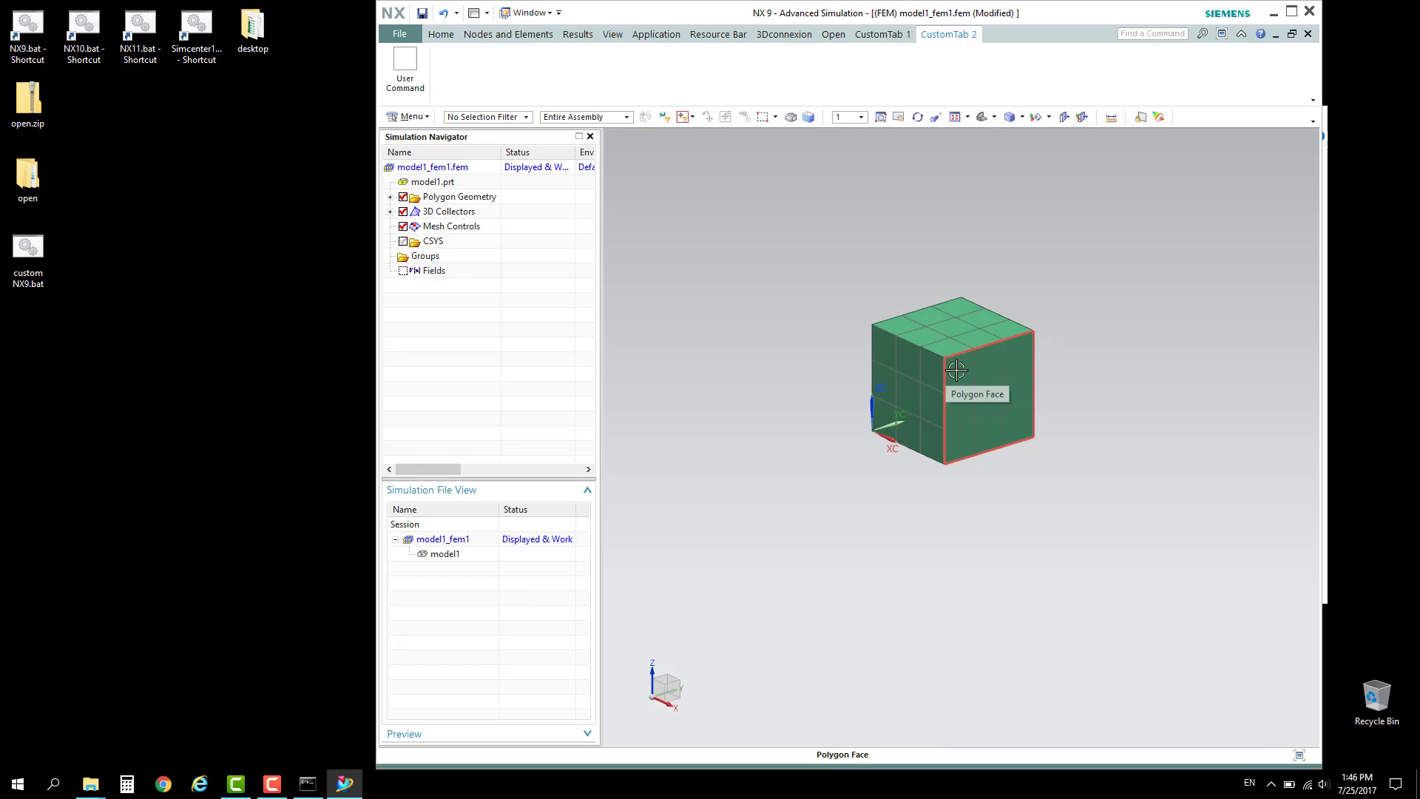
- Run the User Command to move the cube's 64 nodes to a To CSYS dragged along YC
{"action": "left_click", "coordinate": [396, 58]}
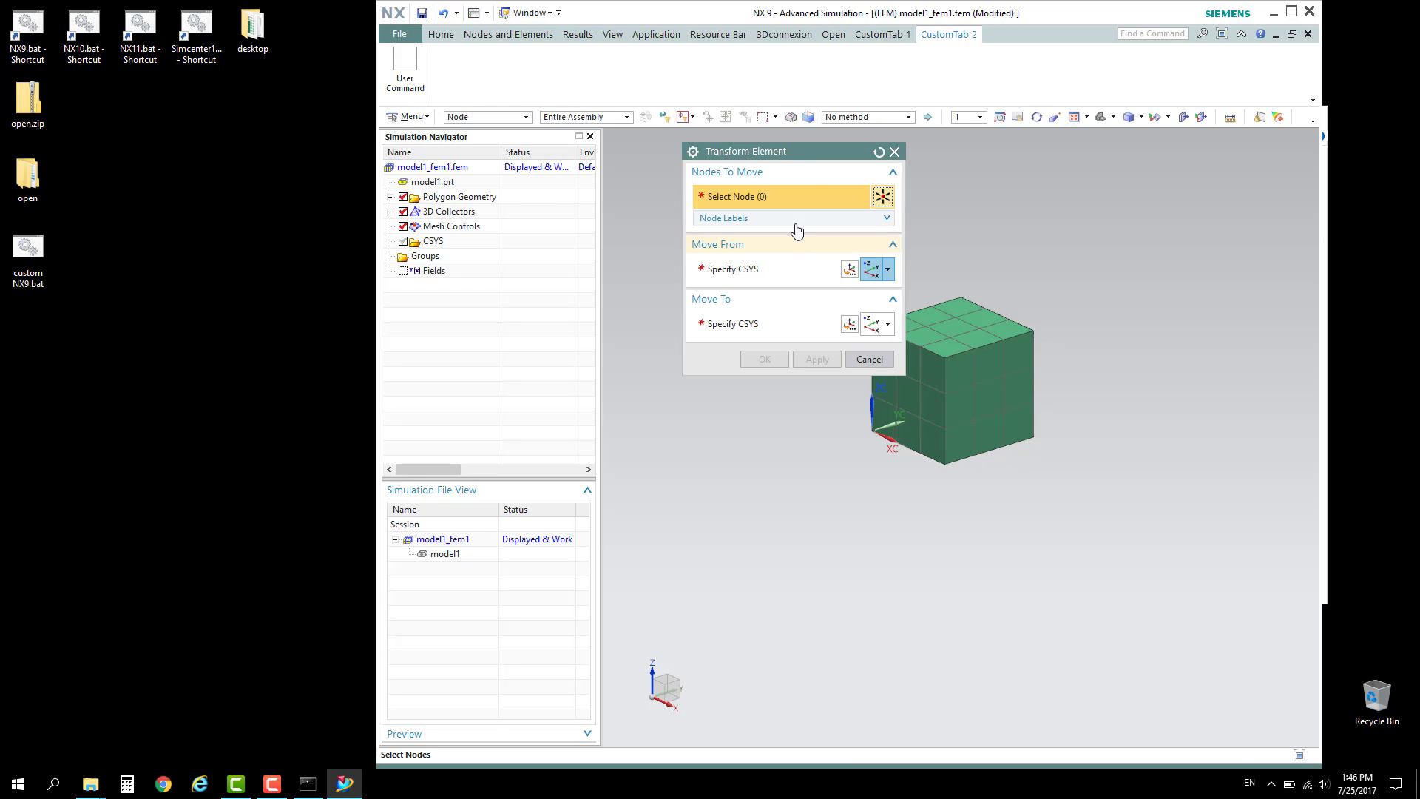
{"action": "left_click_drag", "start_coordinate": [797, 157], "coordinate": [597, 144]}
{"action": "left_click_drag", "start_coordinate": [813, 250], "coordinate": [1113, 525]}
{"action": "left_click", "coordinate": [581, 255]}
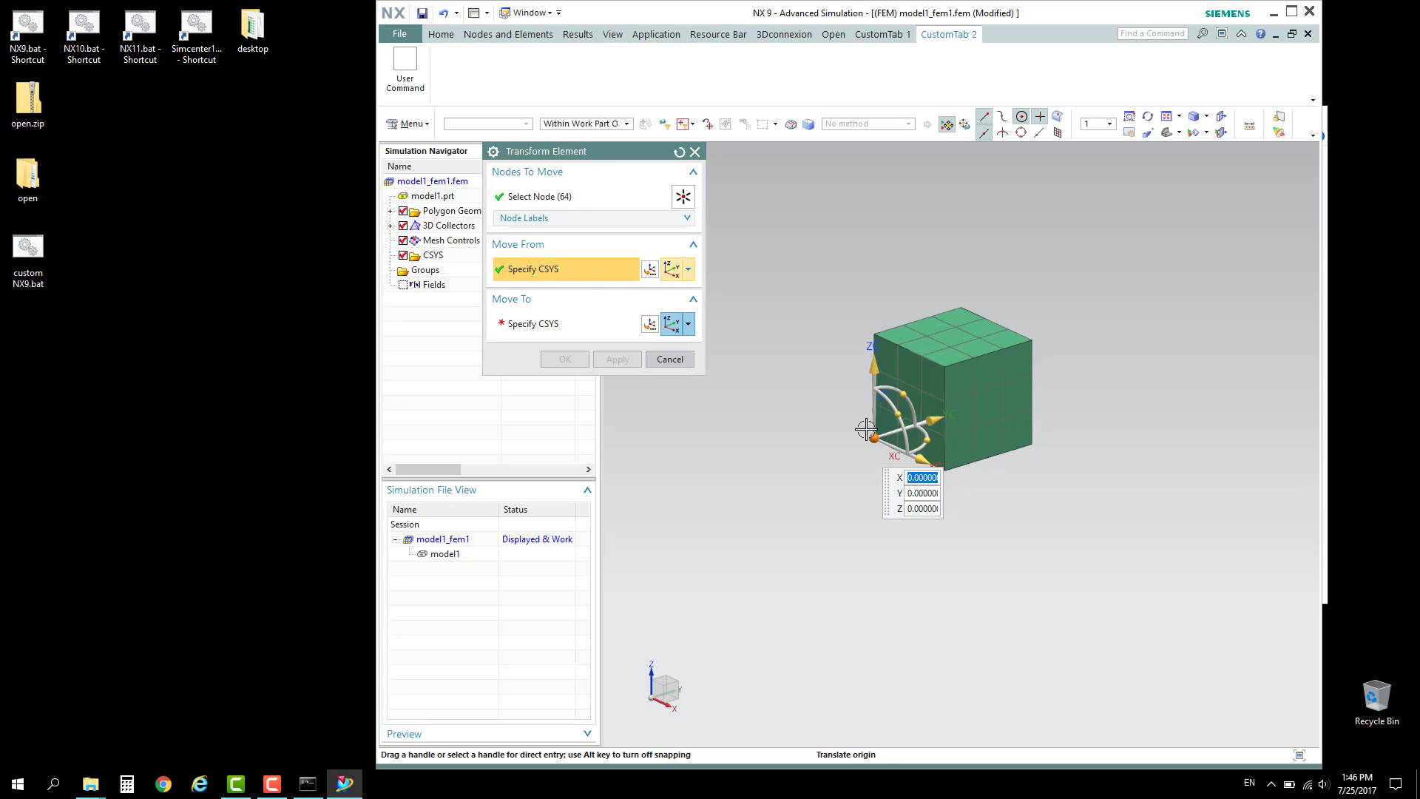
{"action": "left_click", "coordinate": [583, 322]}
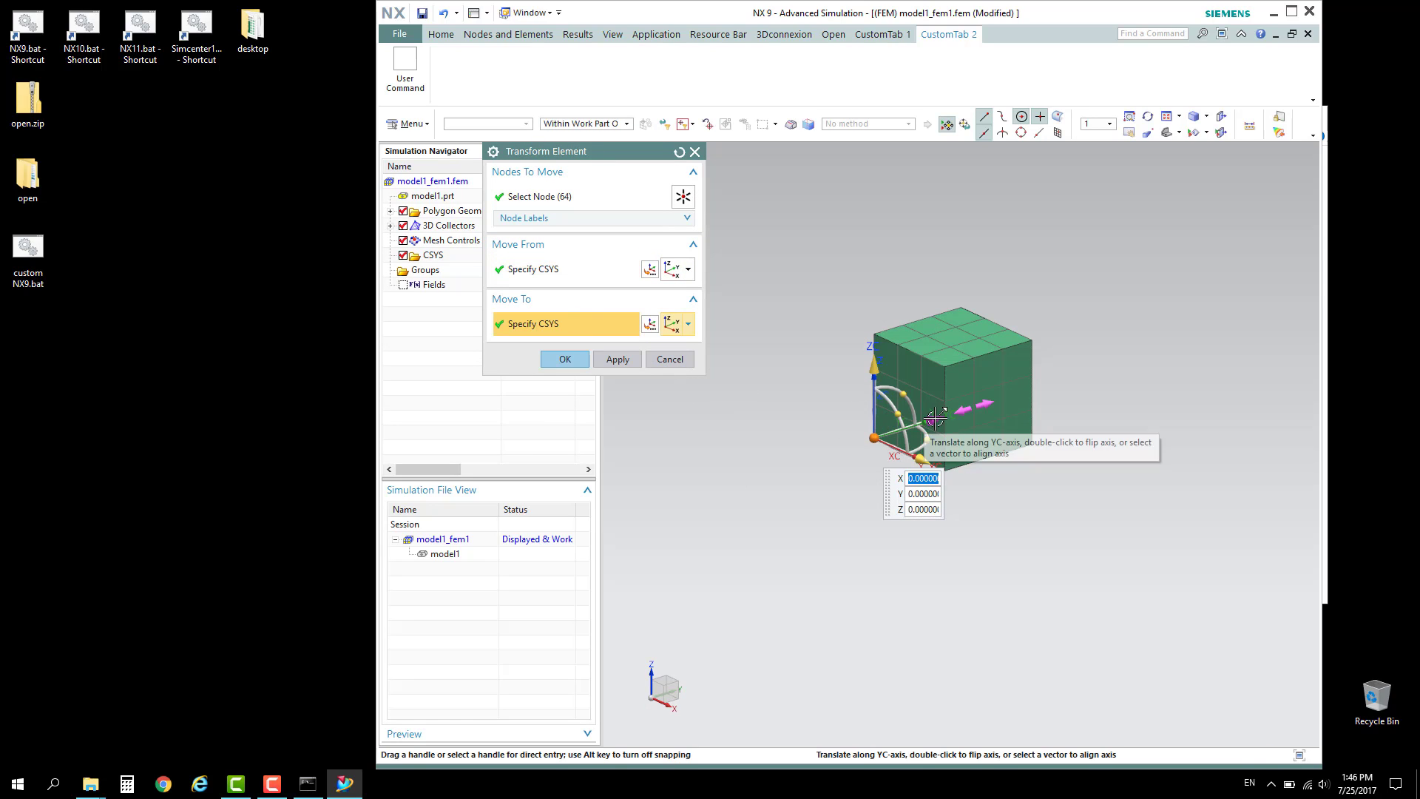
{"action": "left_click_drag", "start_coordinate": [928, 413], "coordinate": [1123, 311]}
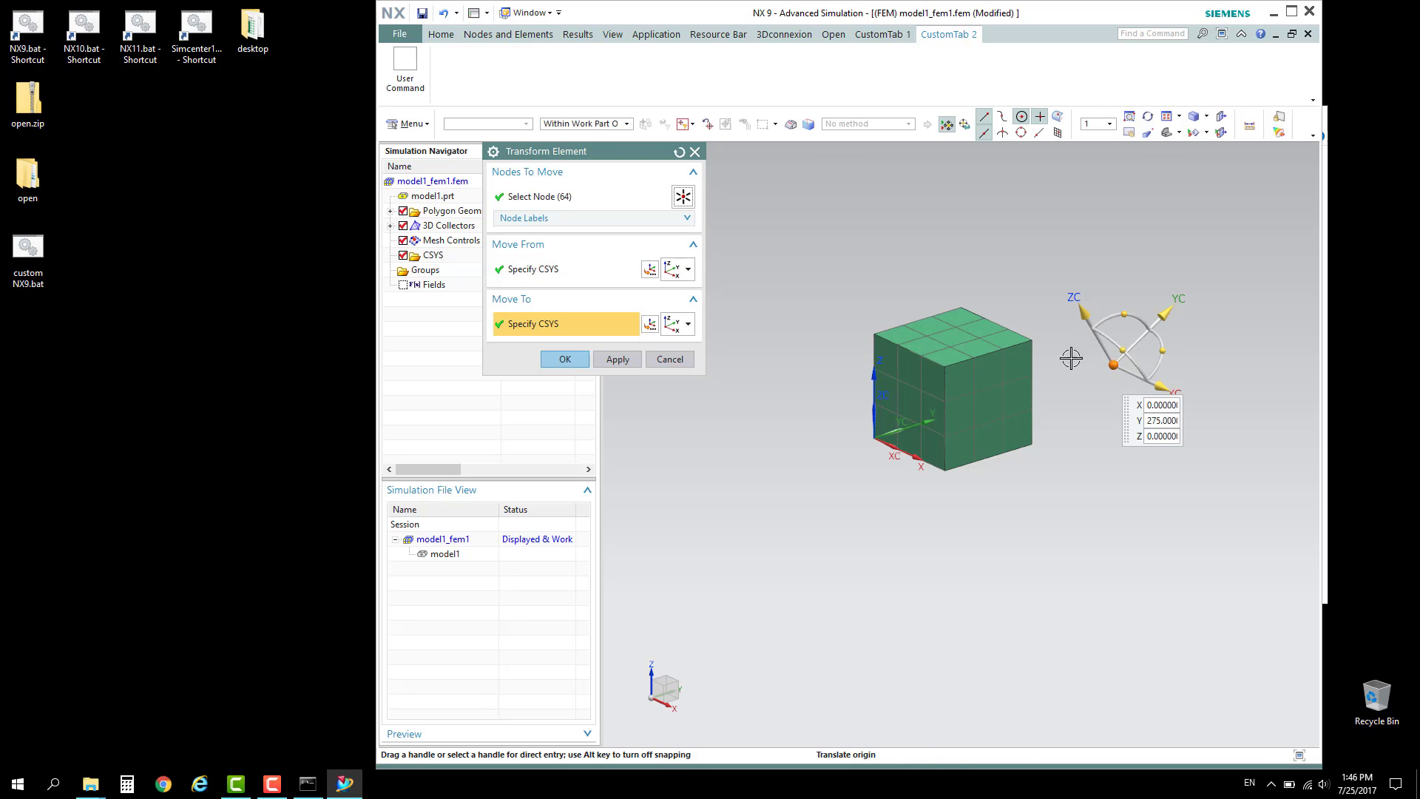
{"action": "left_click", "coordinate": [564, 358]}
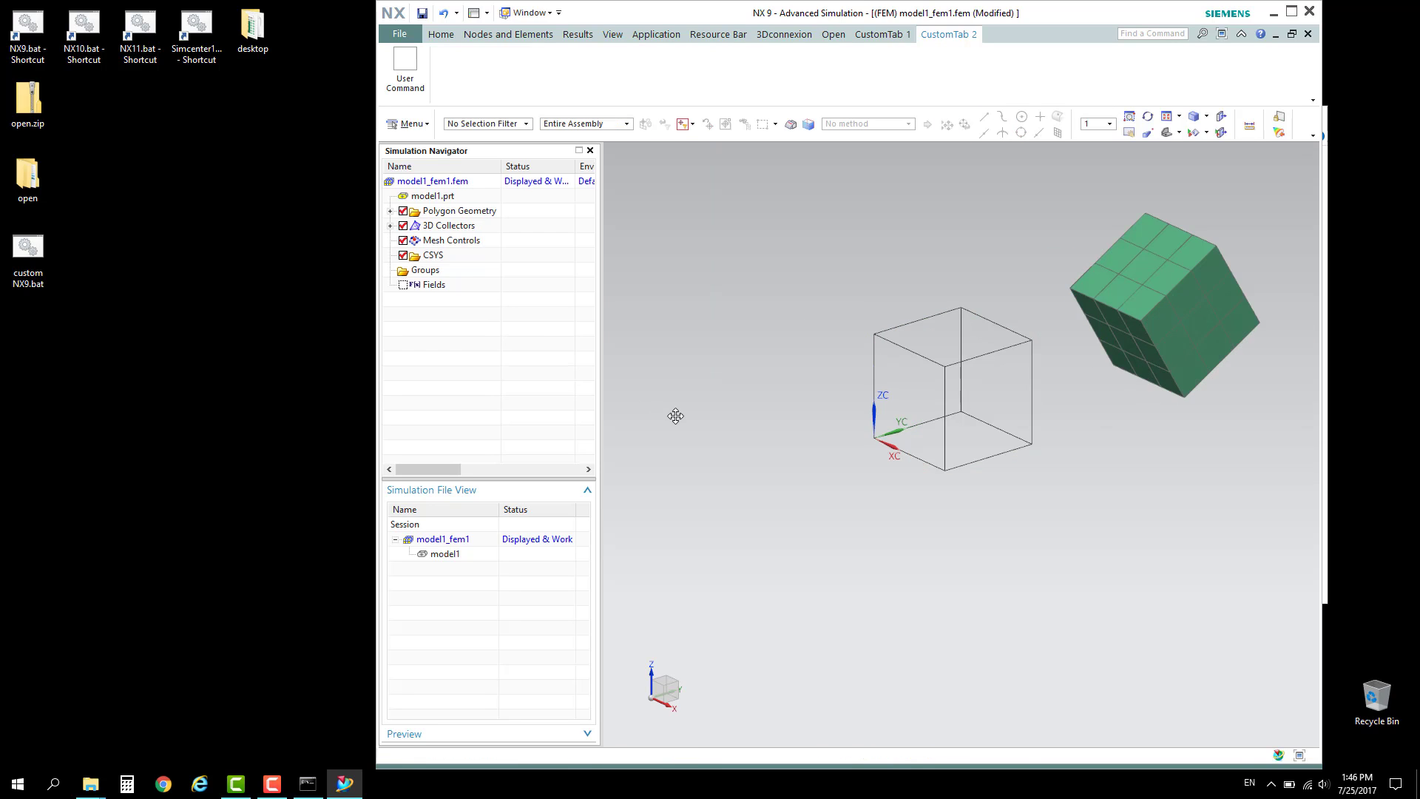